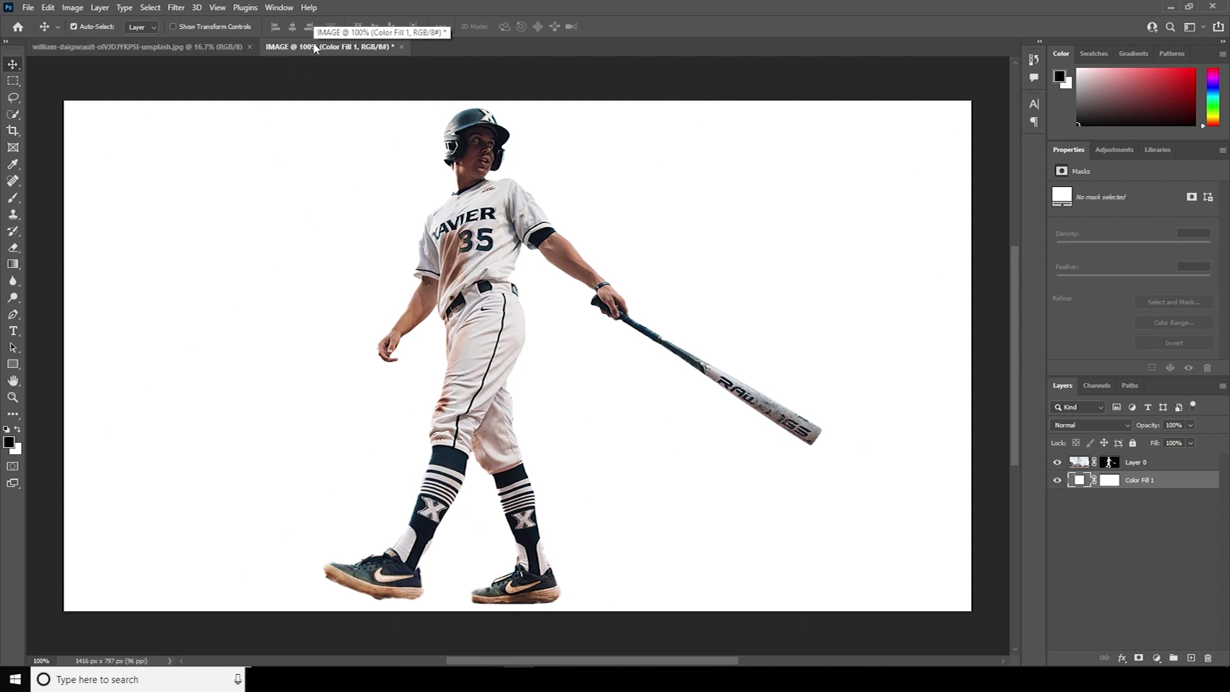
Create a new 6 x 7 inch document at 300 pixels/inch in RGB Color with a white background
click(28, 8)
click(40, 20)
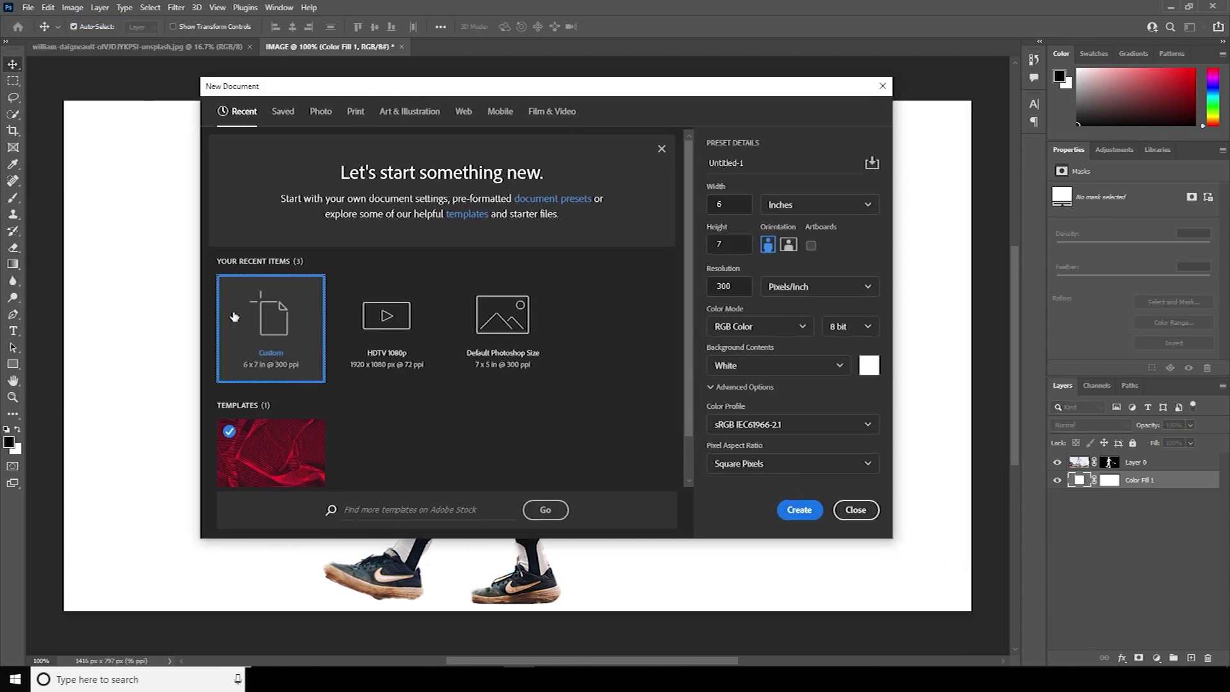
click(734, 245)
click(739, 286)
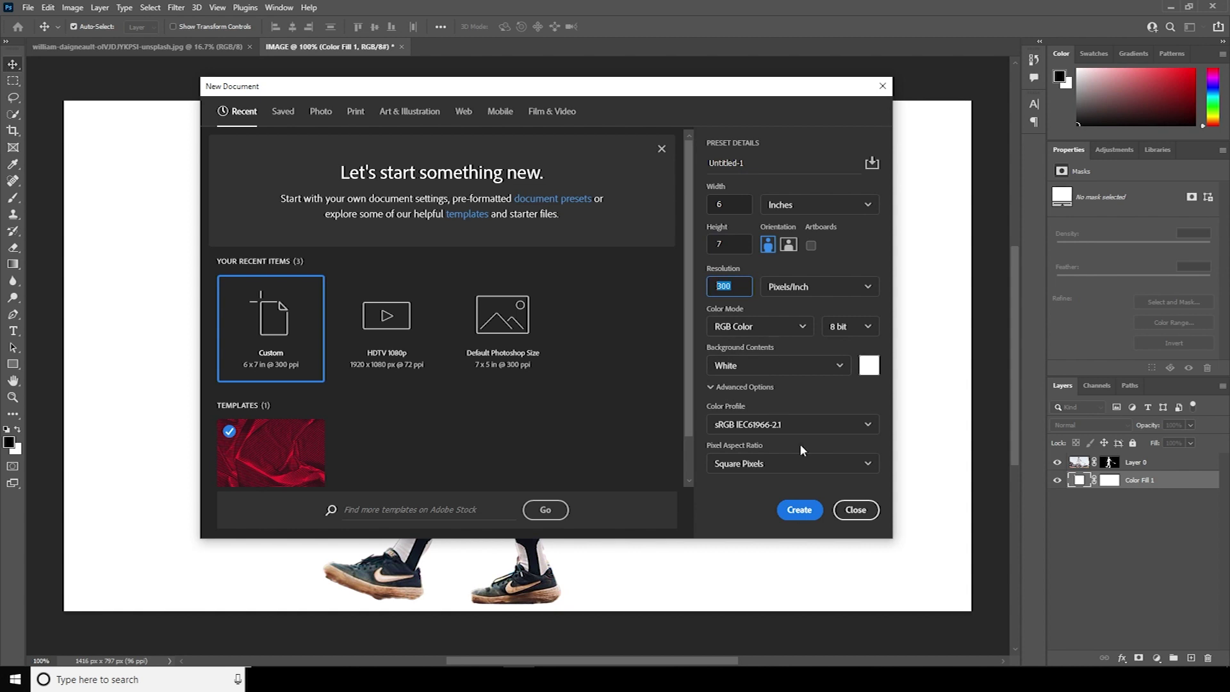
click(798, 510)
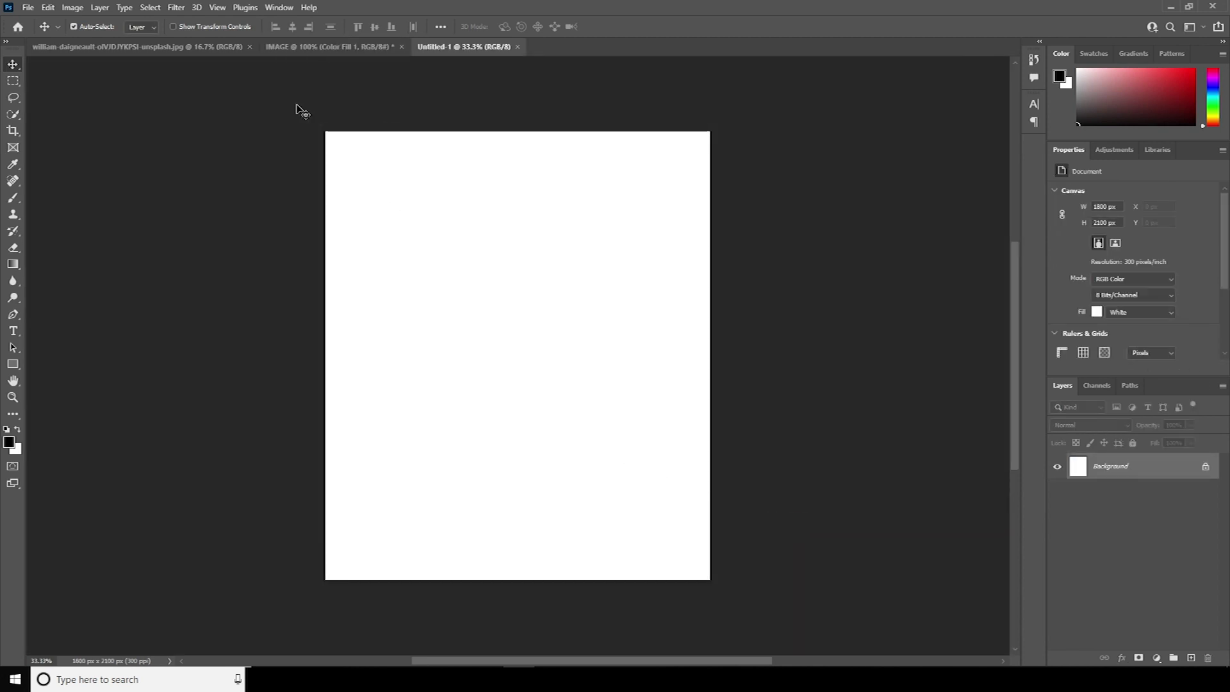
Copy the tunnel photo into the new document, filling the canvas with the ceiling lights running down the middle
click(297, 48)
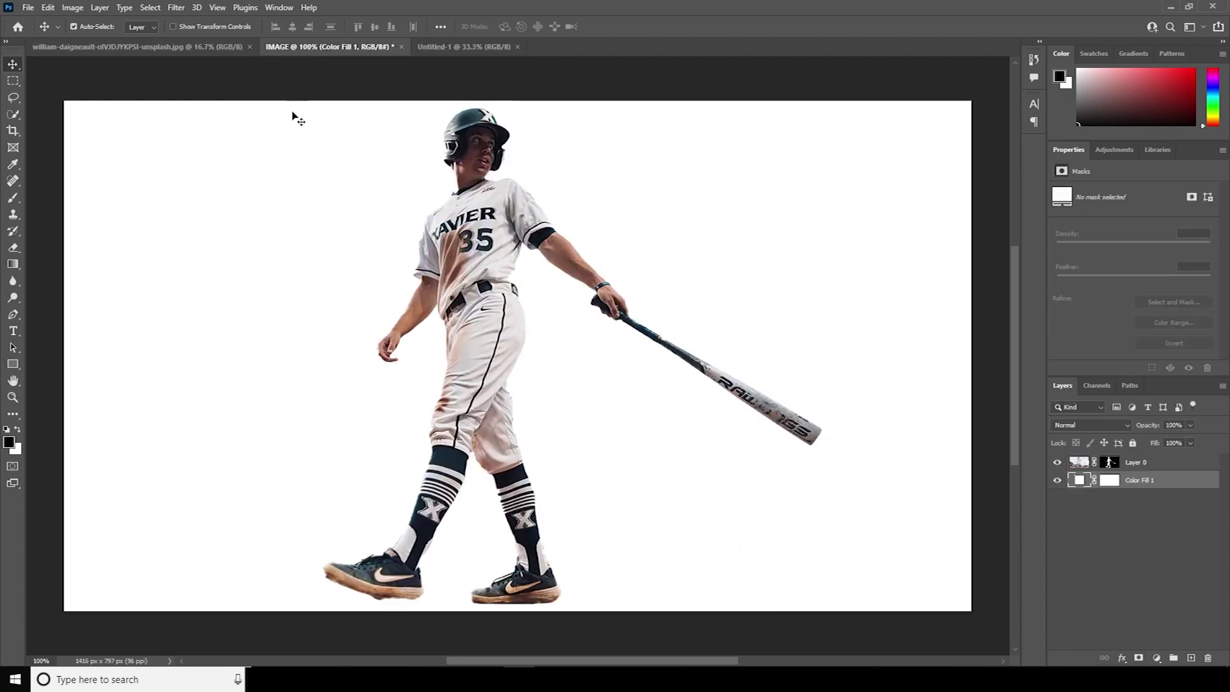
click(171, 51)
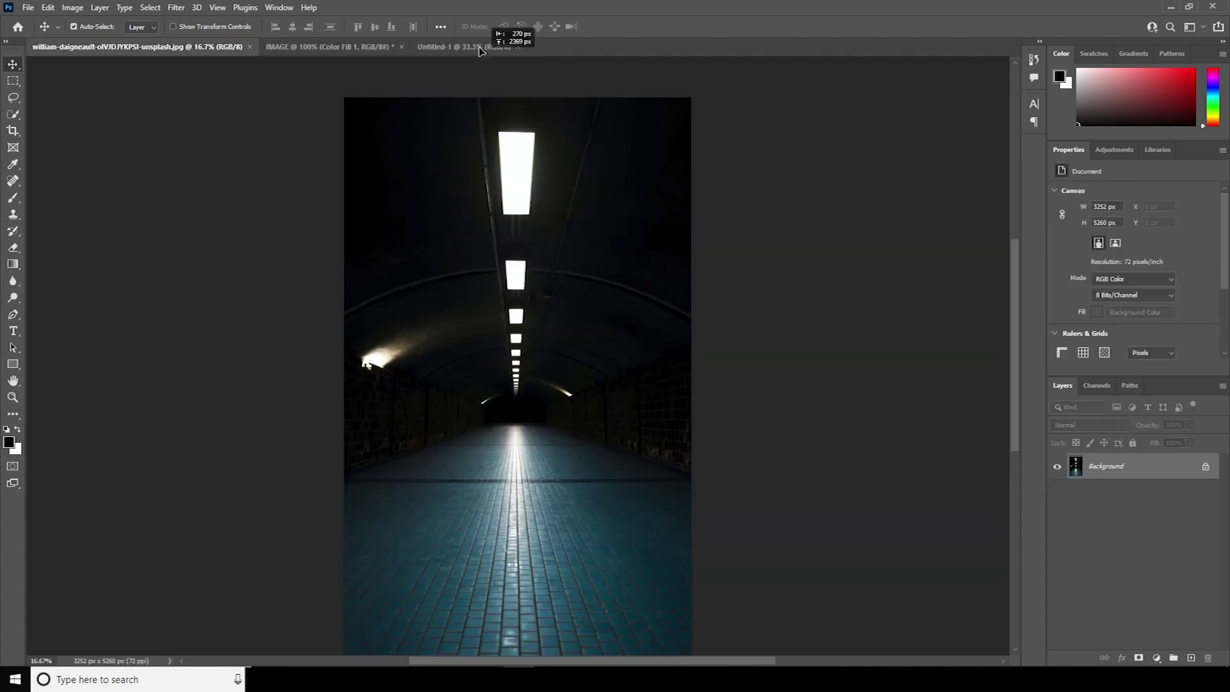
drag(477, 43, 550, 322)
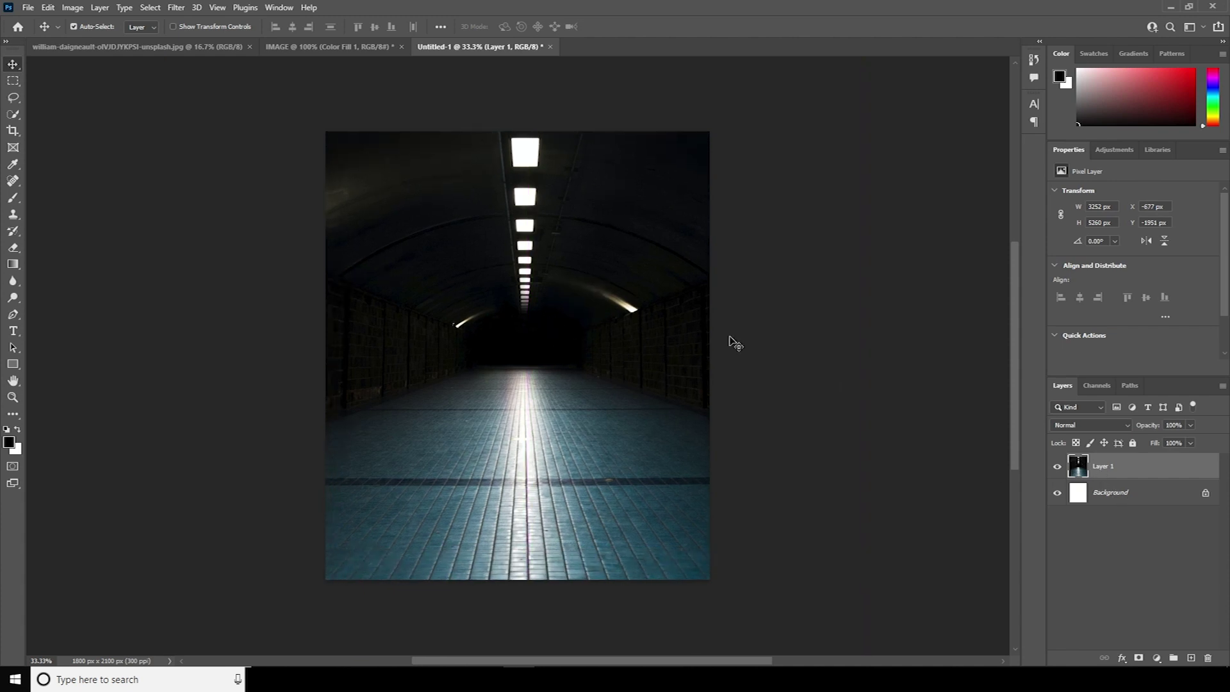
Copy the cut-out baseball player from the IMAGE document into the new document and place him near the canvas center
click(330, 47)
drag(487, 279, 467, 53)
drag(508, 267, 527, 378)
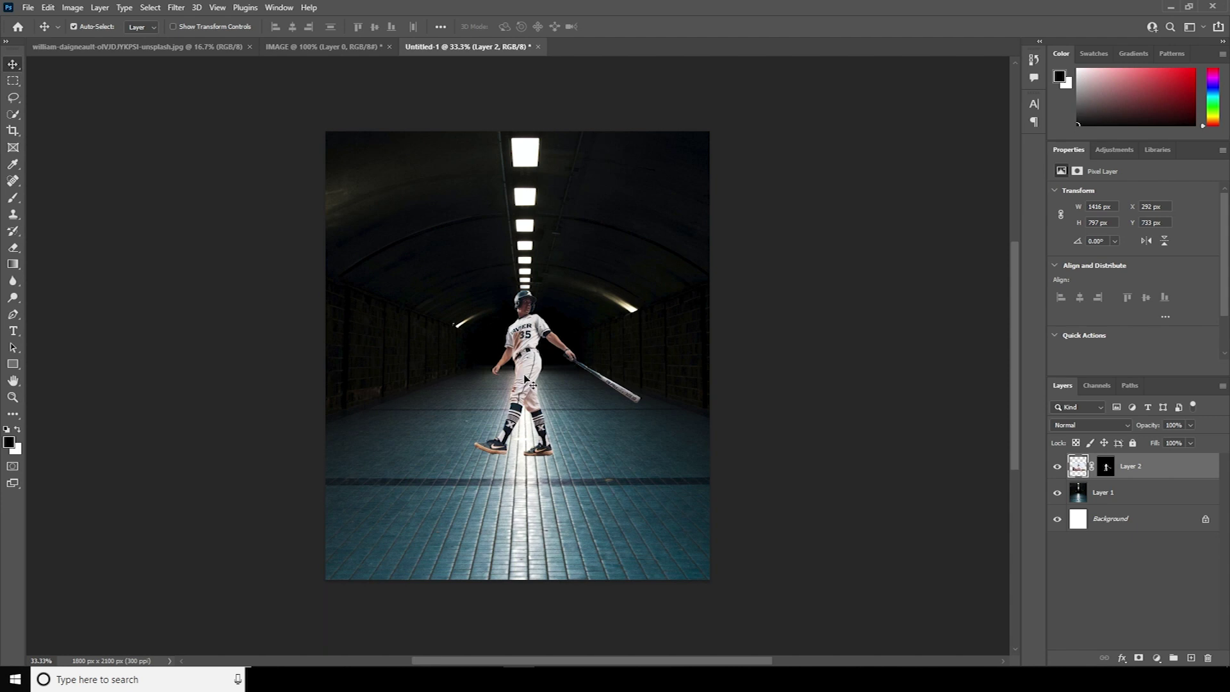
Convert the baseball player's layer to a smart object and scale it up to about 162%
right_click(1129, 472)
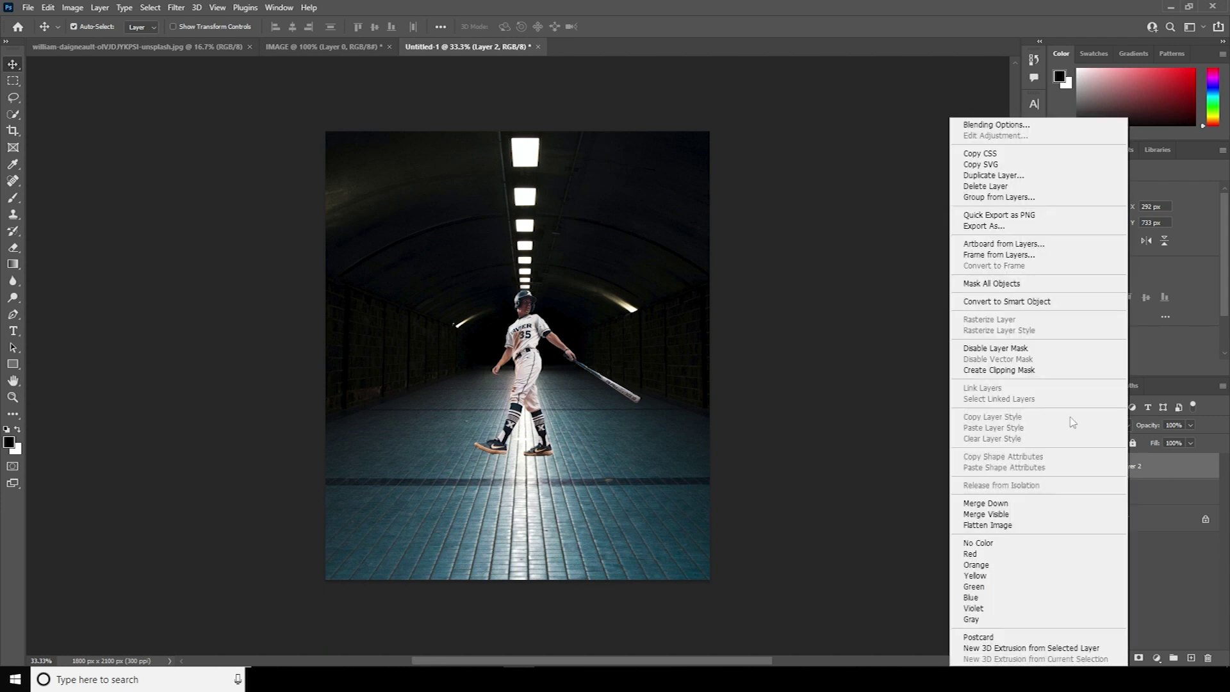
click(1007, 301)
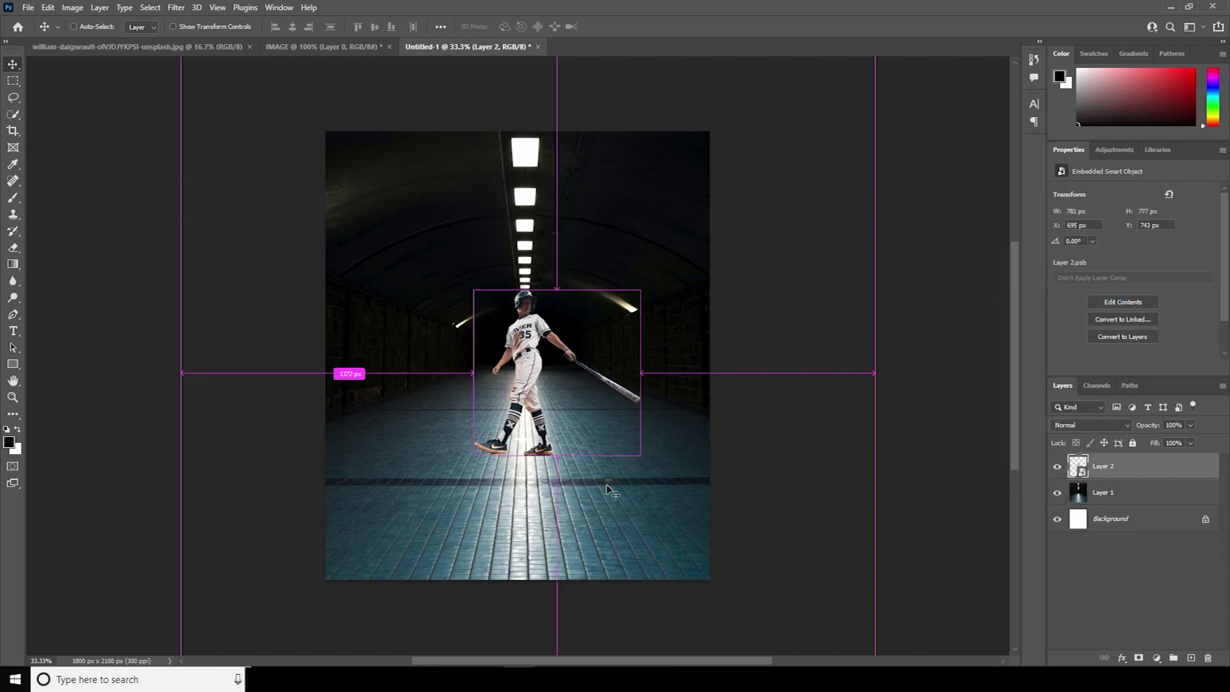
key(ctrl+t)
drag(640, 455, 699, 500)
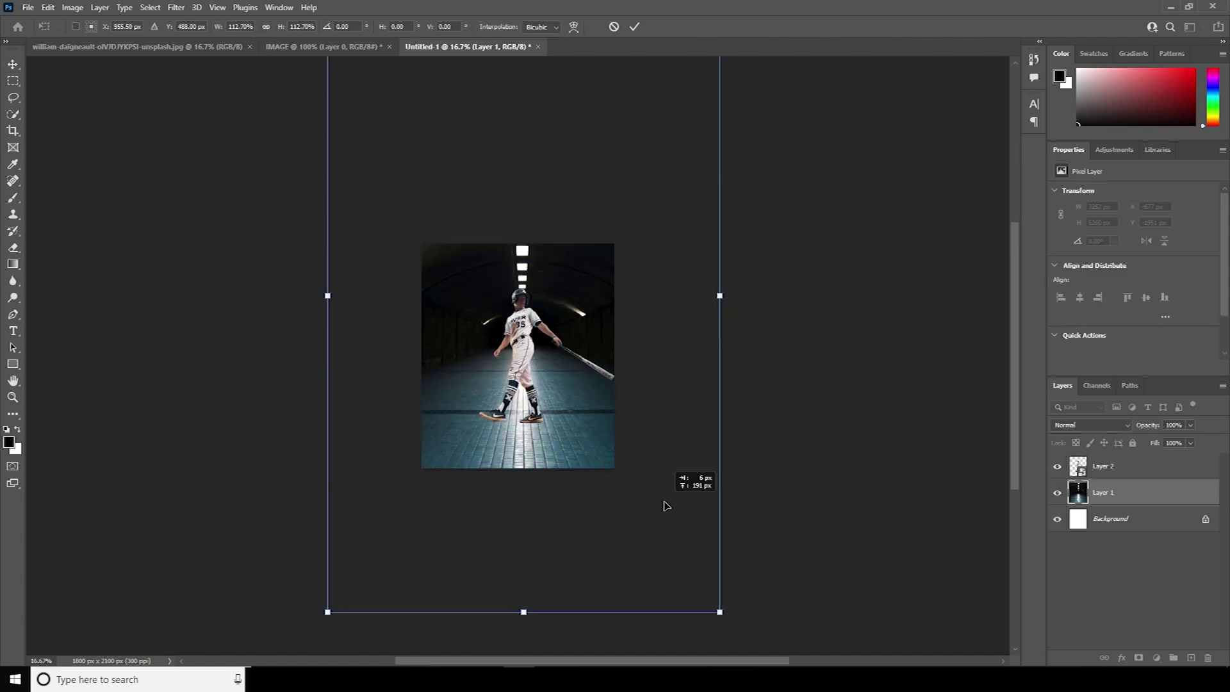
Enlarge the tunnel background layer to about 112.7%
drag(660, 504, 663, 509)
key(ctrl+plus)
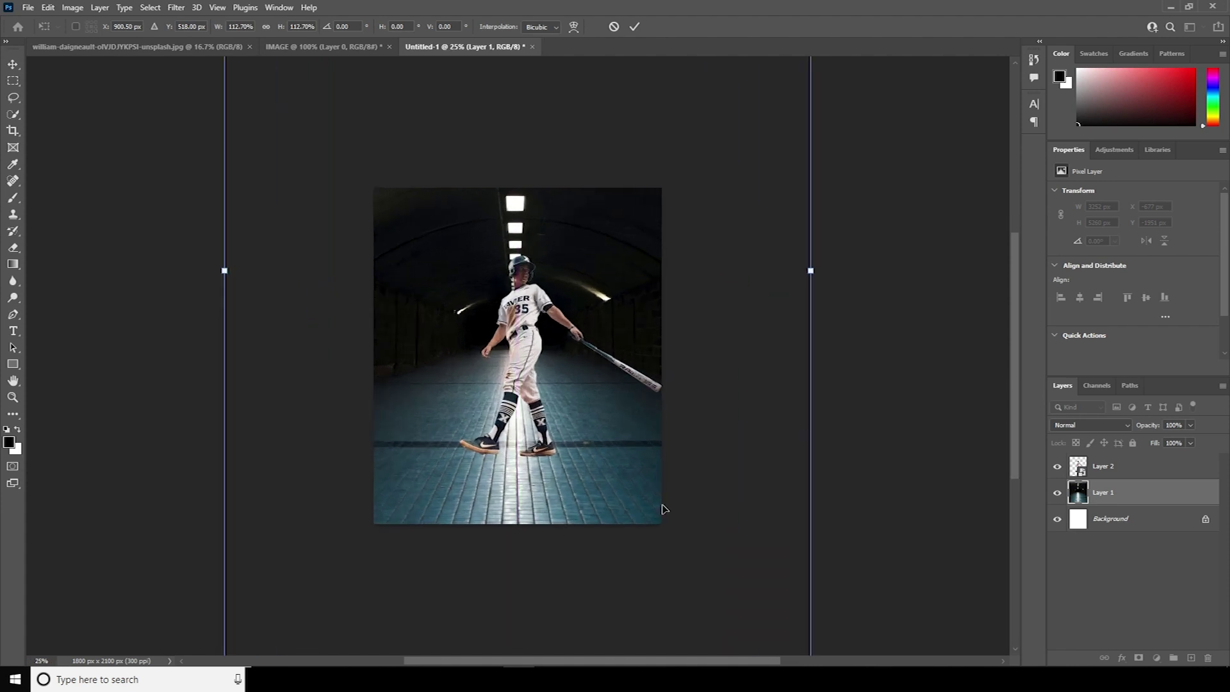
key(Return)
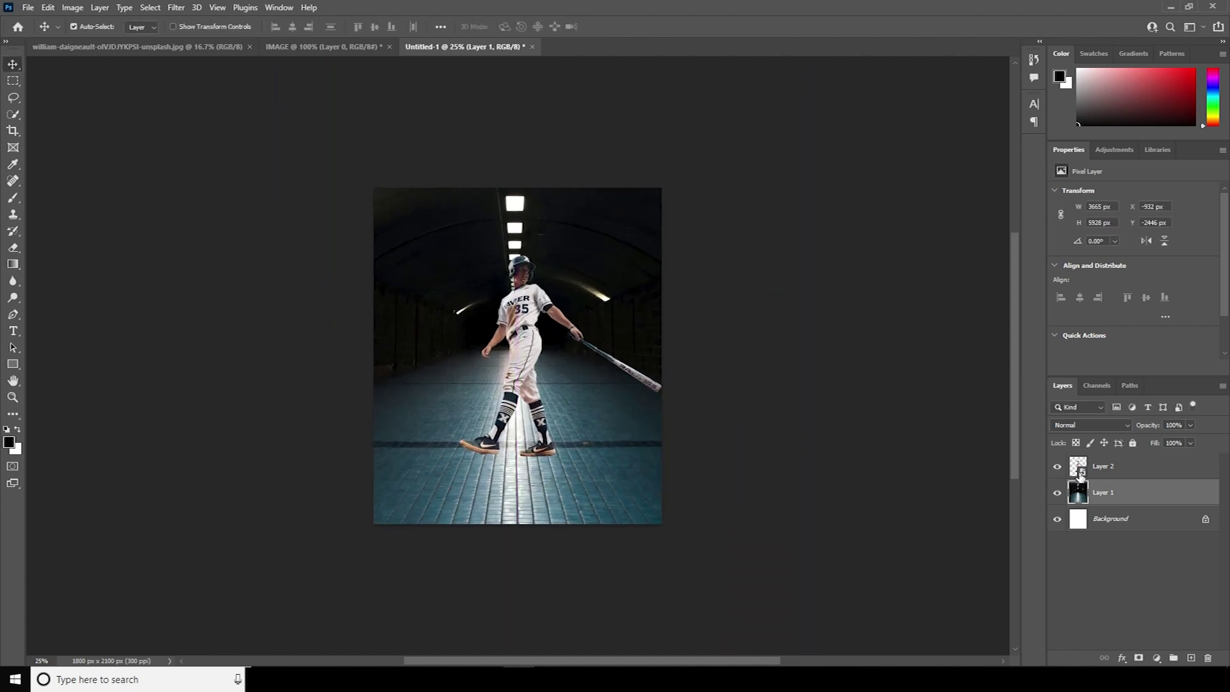
Shift the baseball player slightly left so the bat's end sits inside the canvas edge
click(1080, 471)
key(ctrl+t)
drag(618, 414, 614, 411)
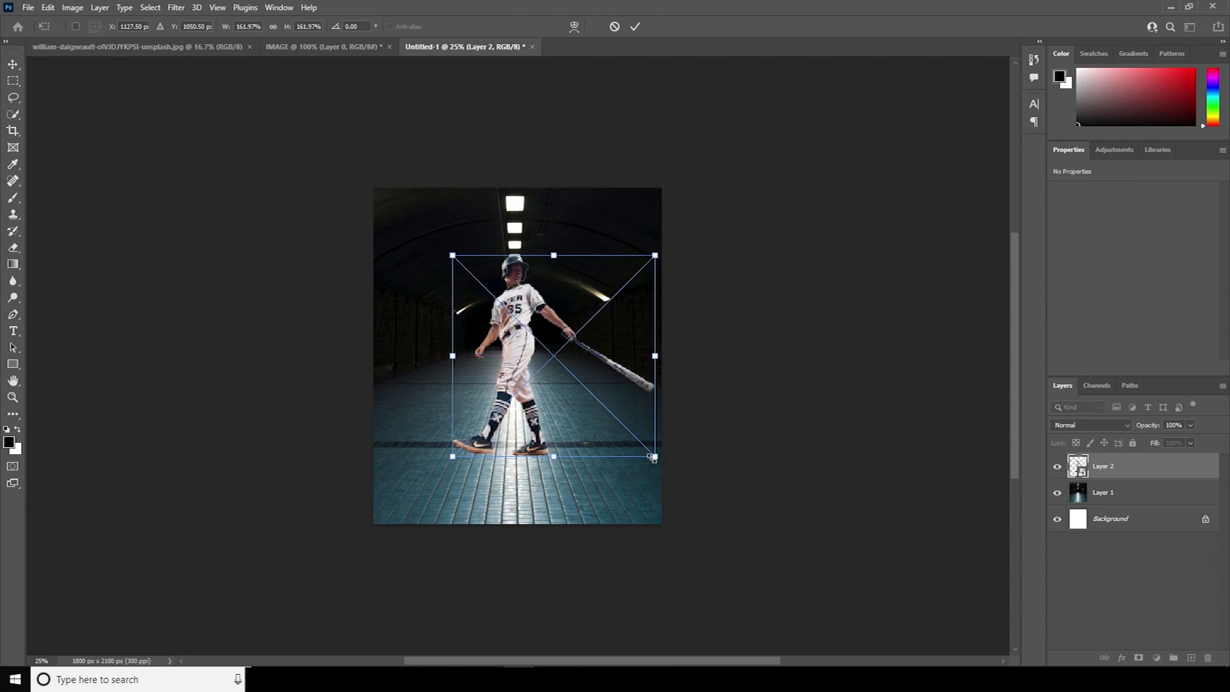
key(Return)
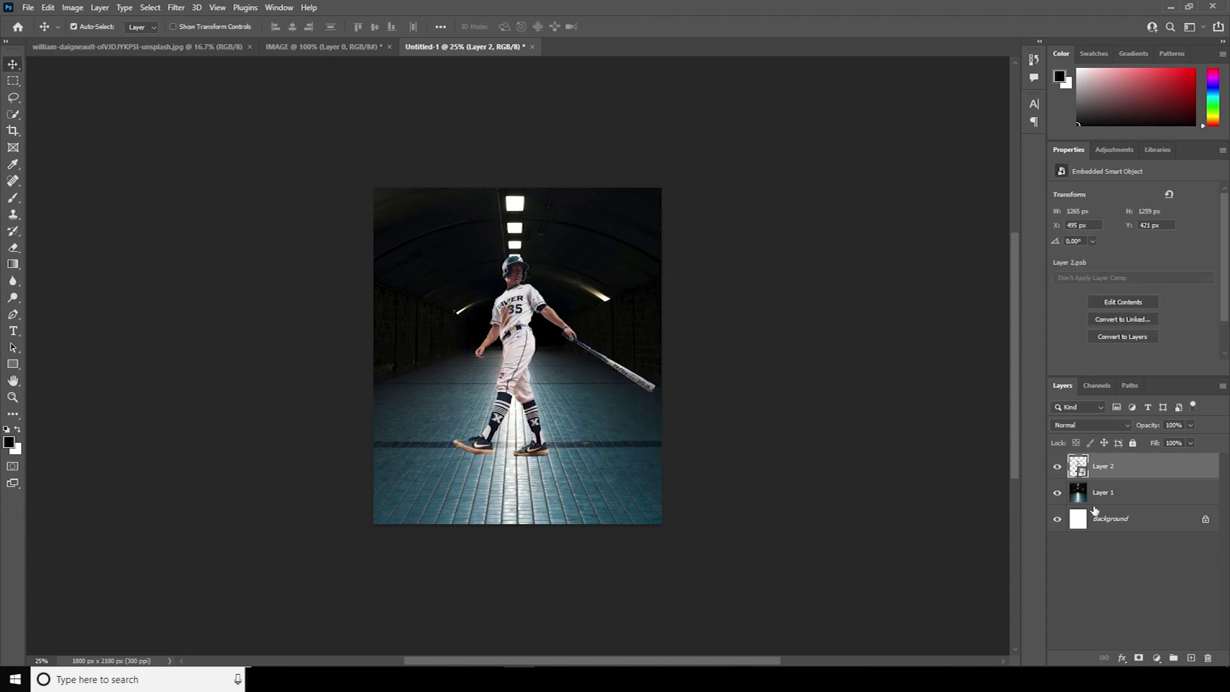
Add a Solid Color fill layer in dark gray 262626 between the tunnel and the player
click(1076, 499)
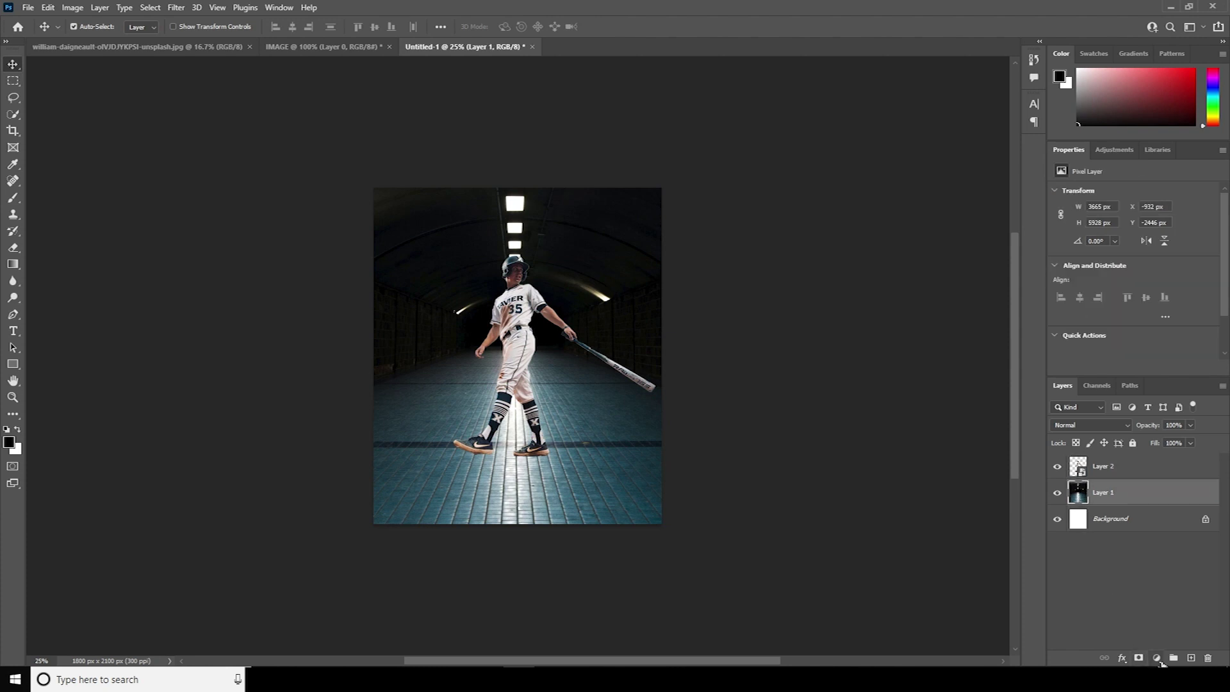
click(1155, 659)
click(1134, 431)
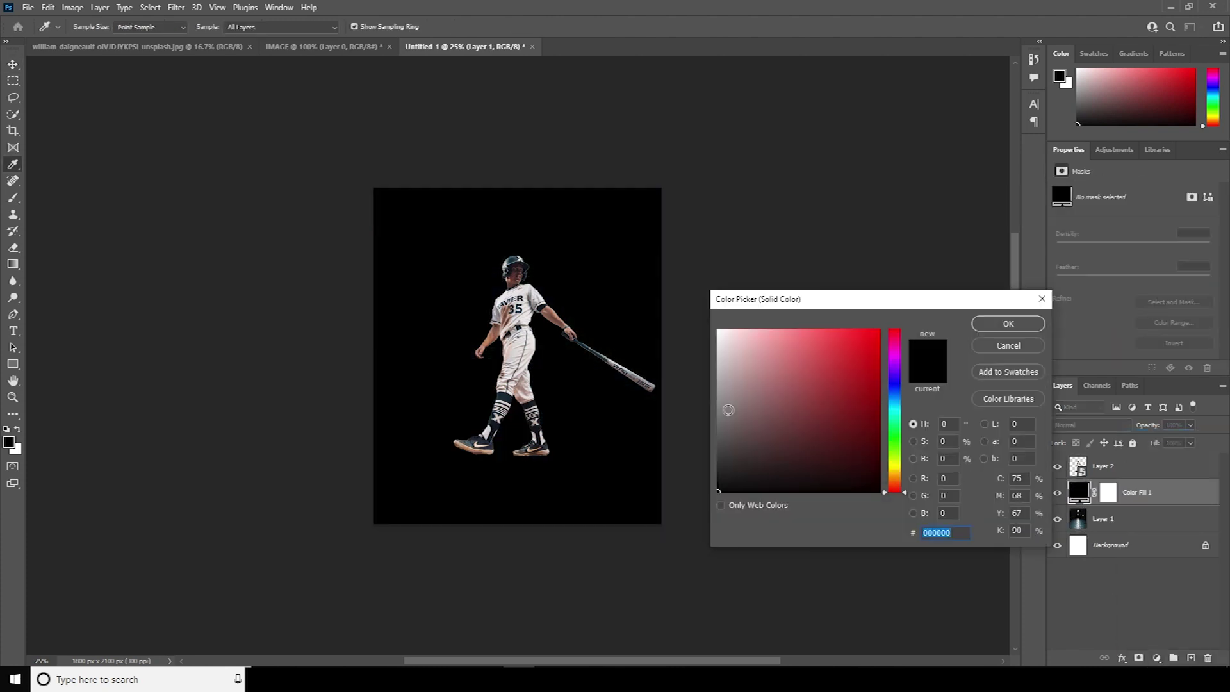
drag(721, 421, 713, 468)
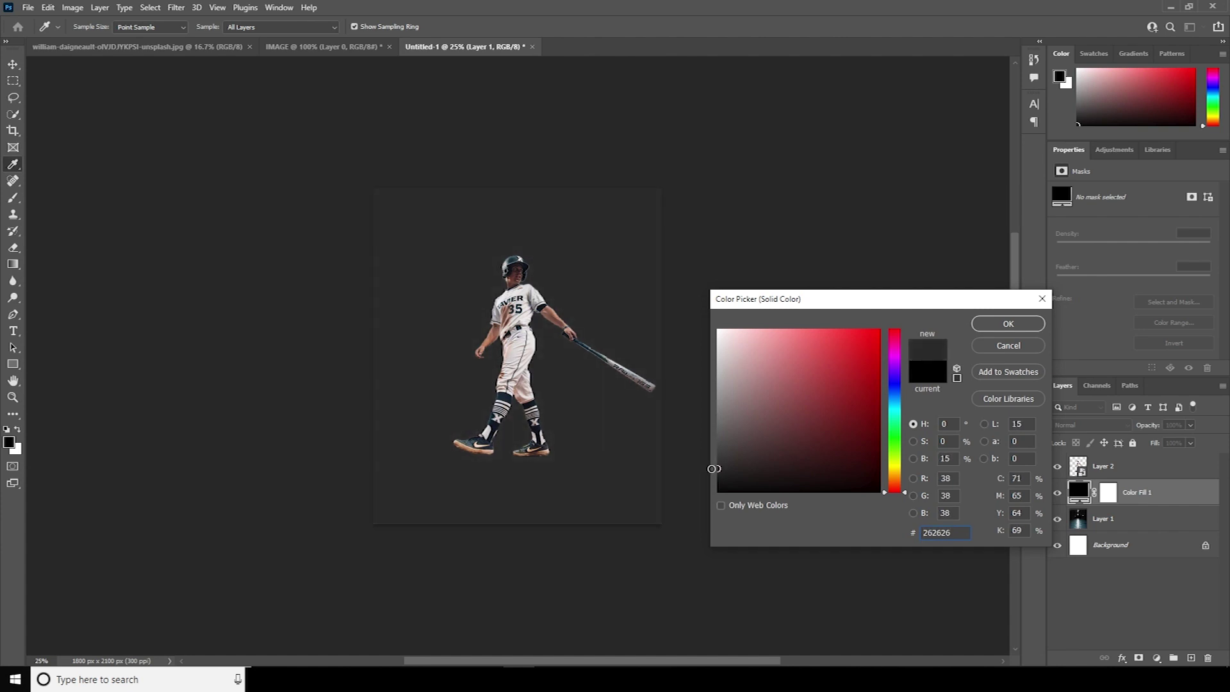
click(1009, 324)
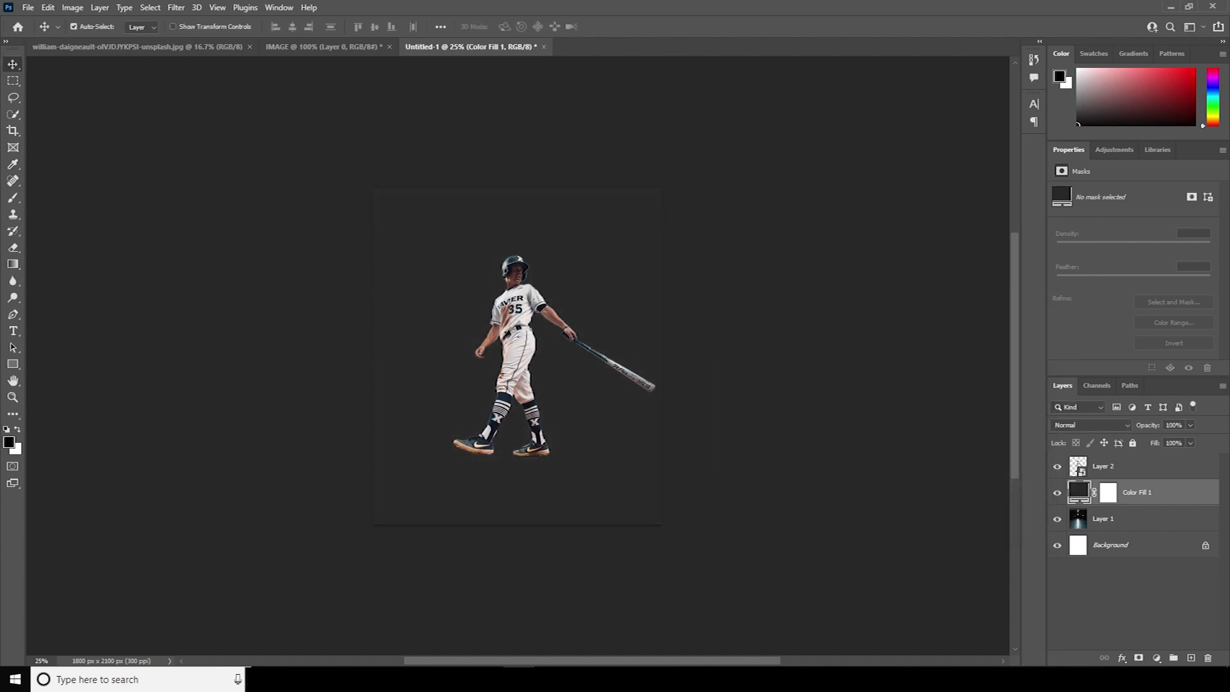
Add an empty layer above the color fill and set up a Soft Round brush of 1300 px
click(1192, 658)
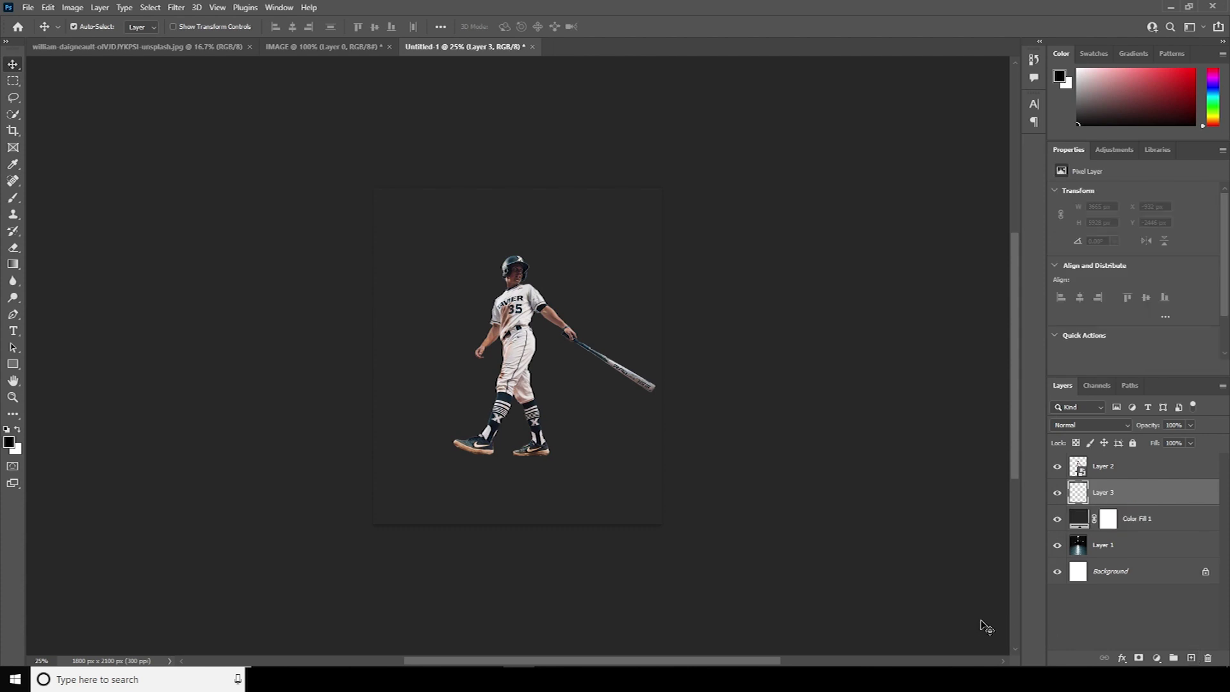
key(b)
click(84, 27)
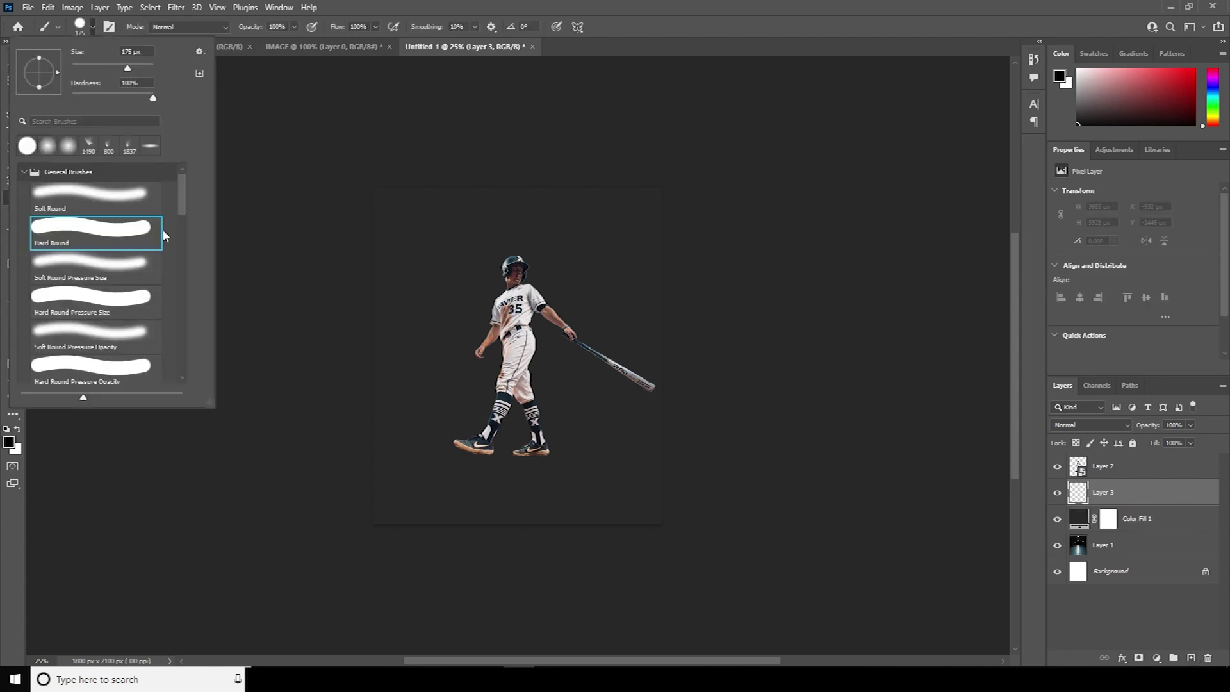
double_click(111, 197)
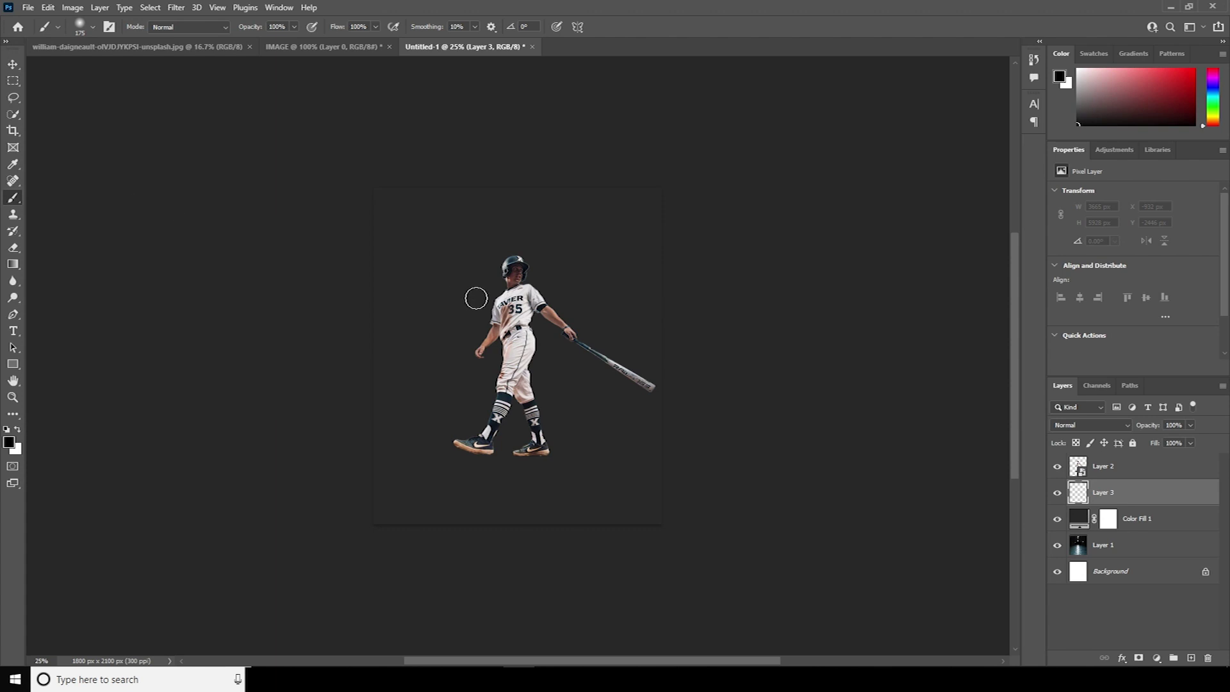
key(bracketright)
key(bracketright)
key(bracketright)
key(bracketright)
key(bracketright)
key(bracketright)
key(bracketright)
key(bracketright)
key(bracketright)
key(bracketright)
key(bracketright)
key(bracketright)
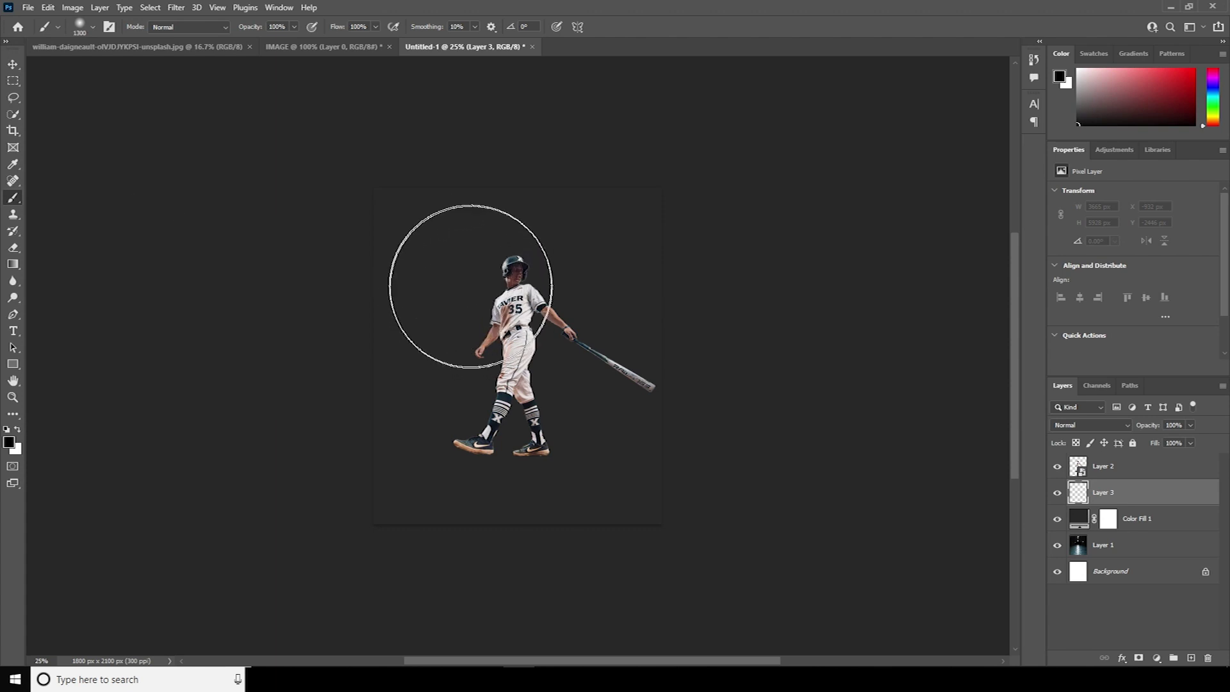
Paint a single soft white glow behind the player's upper body, on his back side
click(465, 305)
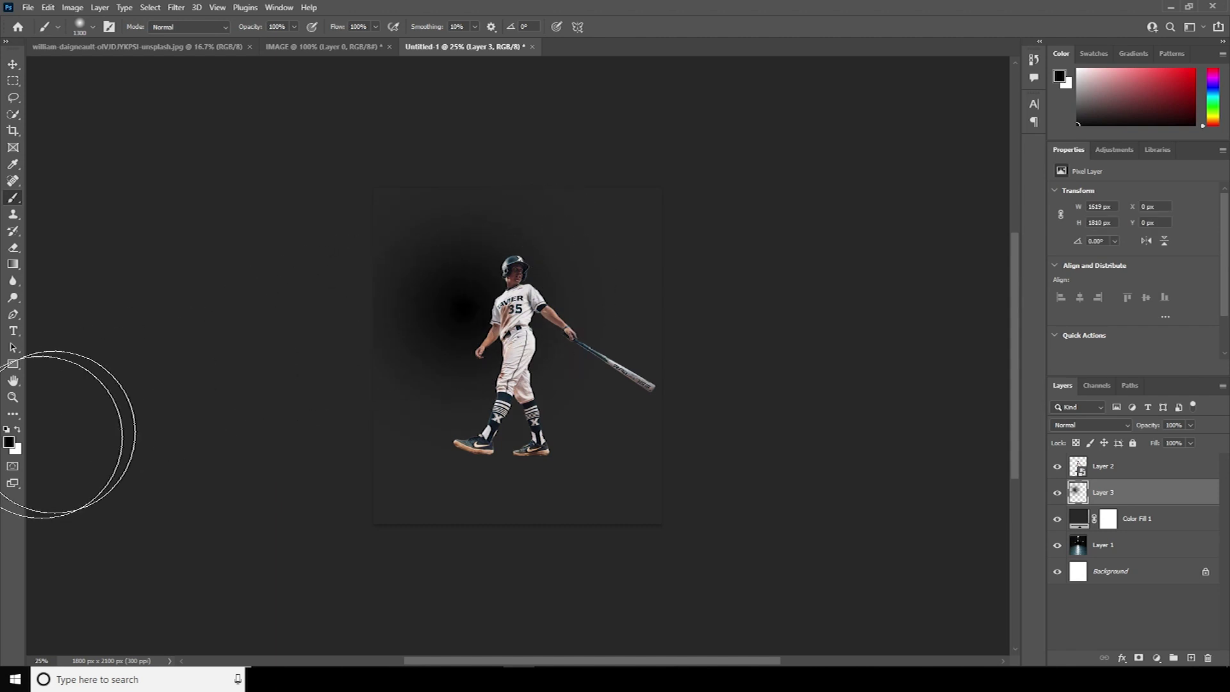
key(ctrl+z)
click(18, 430)
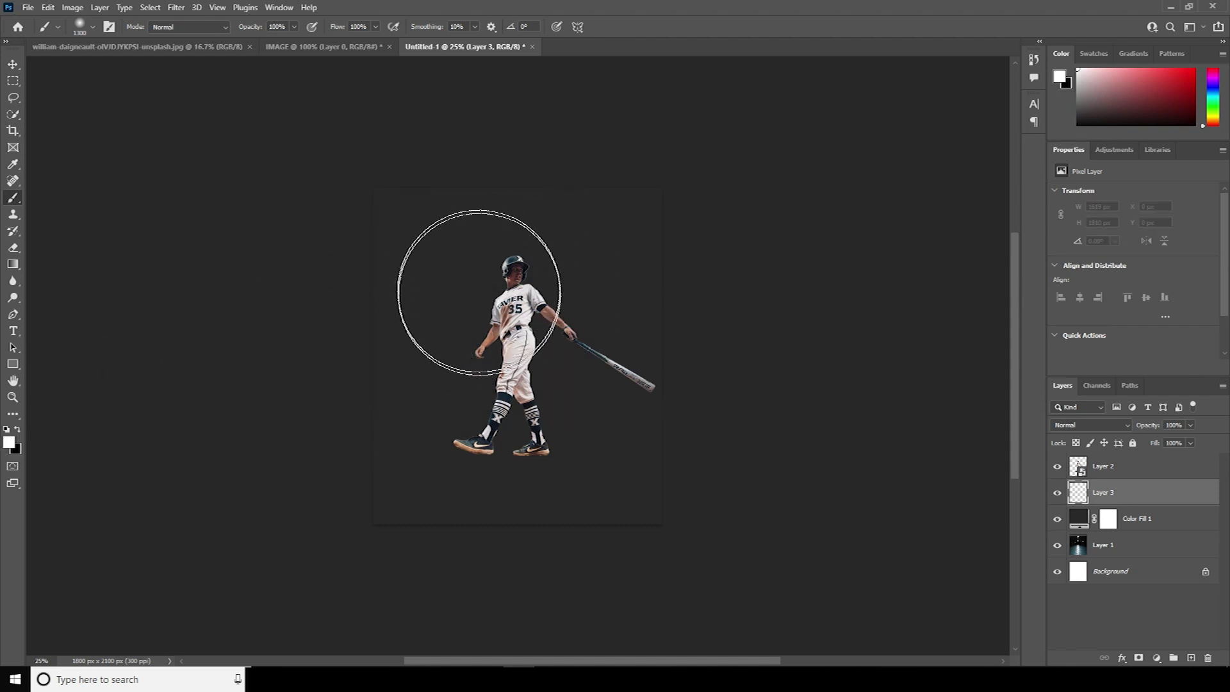
click(468, 300)
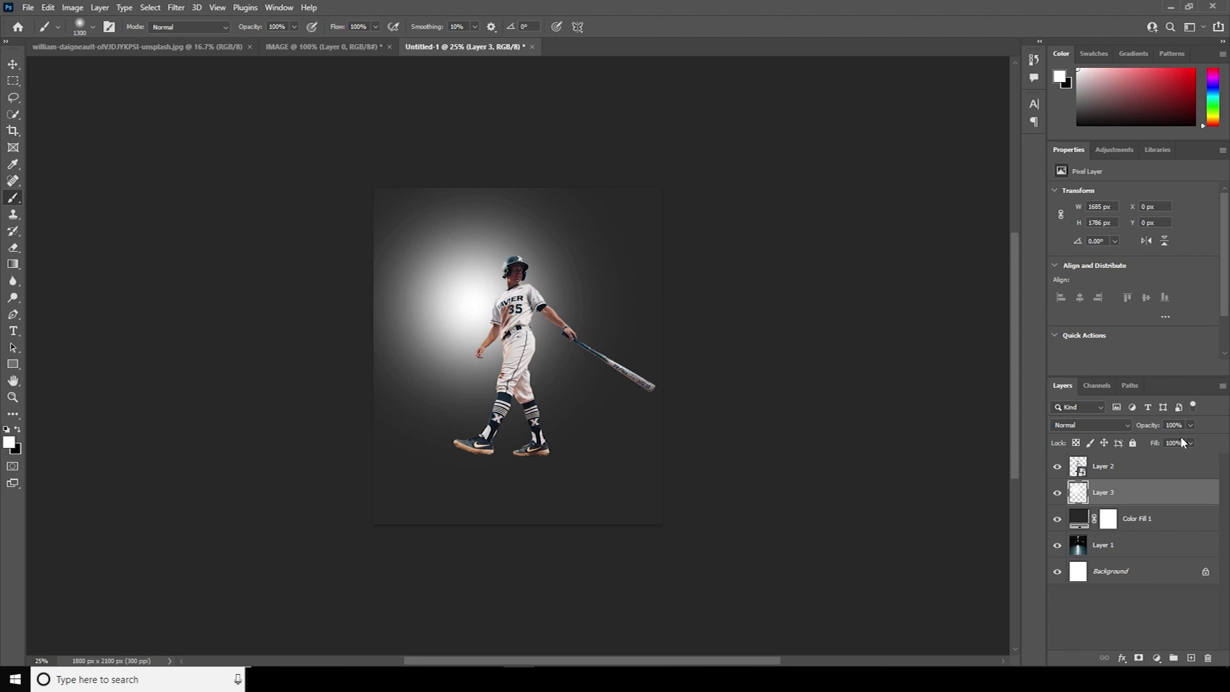
Set the glow layer's opacity to 51% and merge it with the dark gray fill layer
mouse_move(1157, 443)
mouse_down()
mouse_move(1132, 444)
mouse_move(1164, 444)
mouse_up()
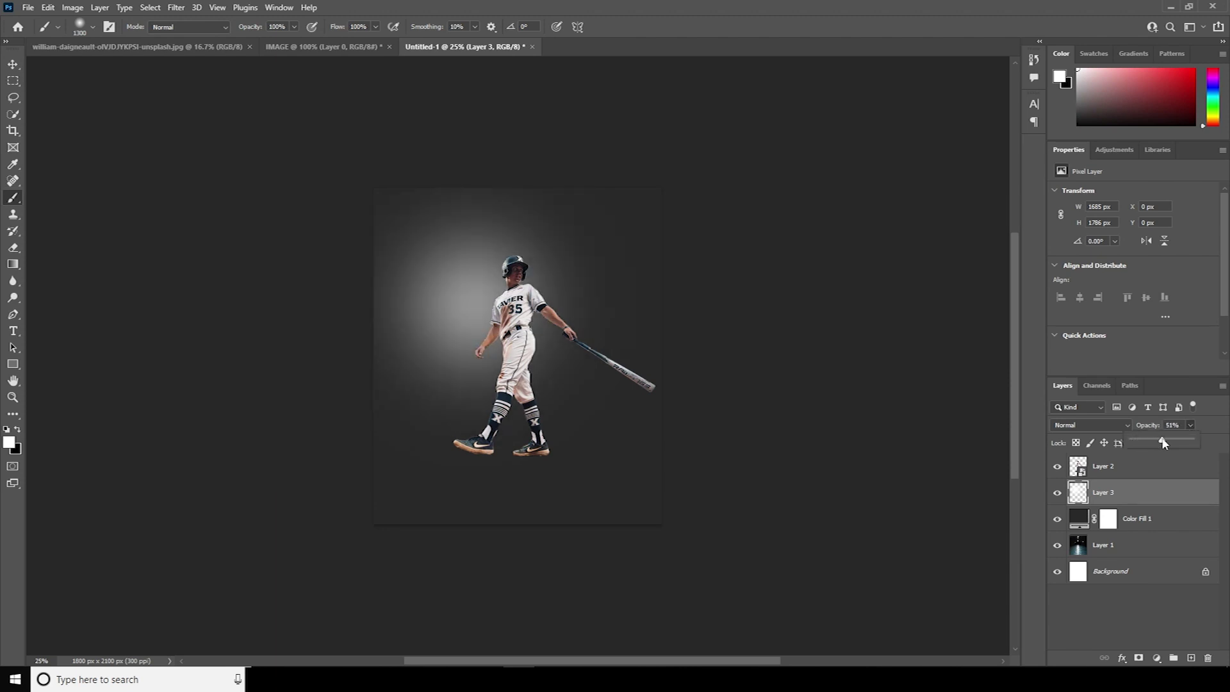
shift+click(1091, 526)
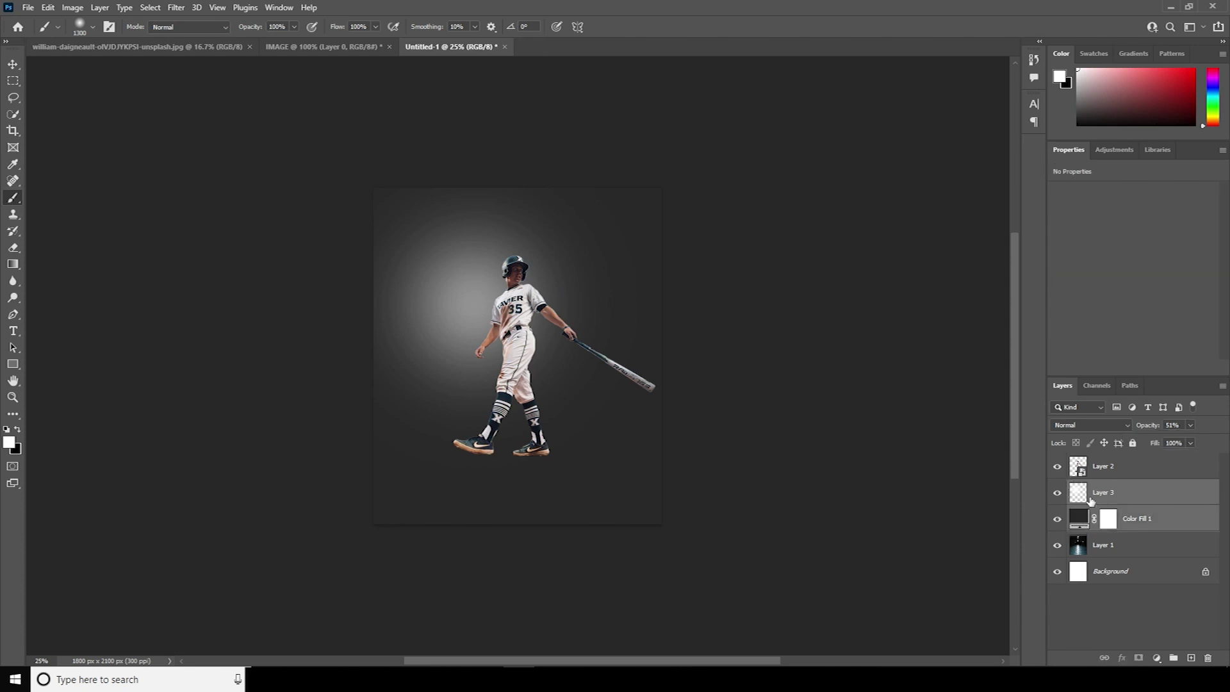
key(ctrl+e)
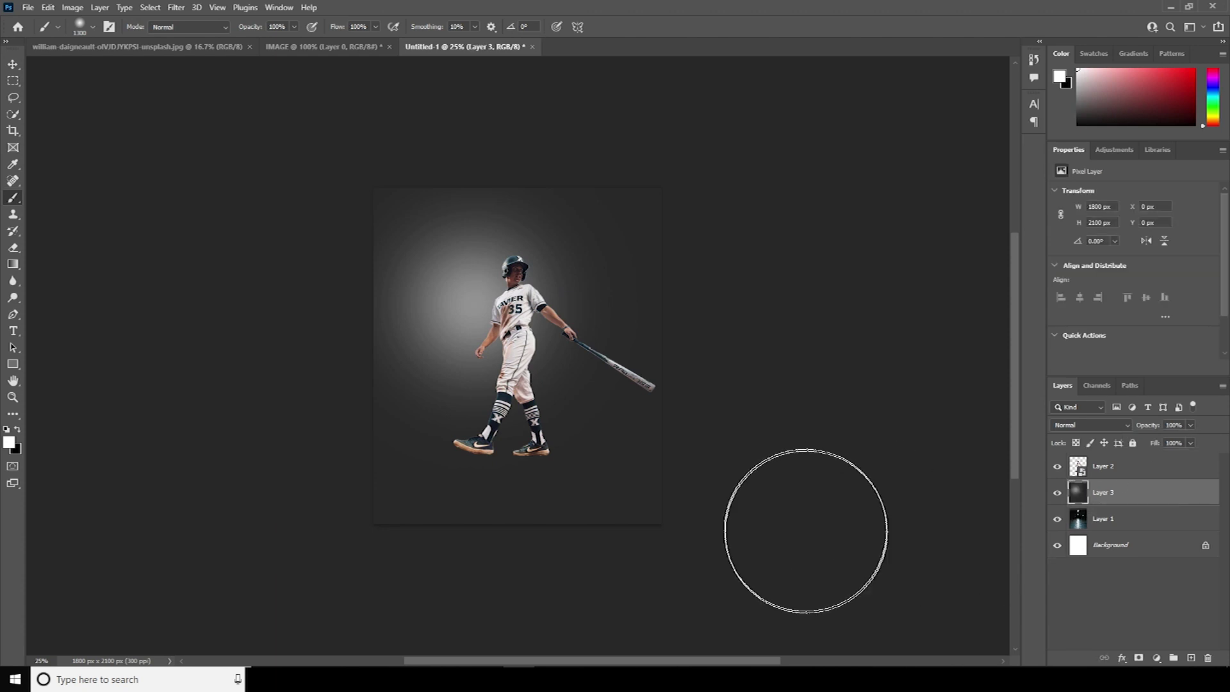
Apply the Camera Raw Filter to the merged backdrop with Grain 50 and Vignetting -22
click(174, 8)
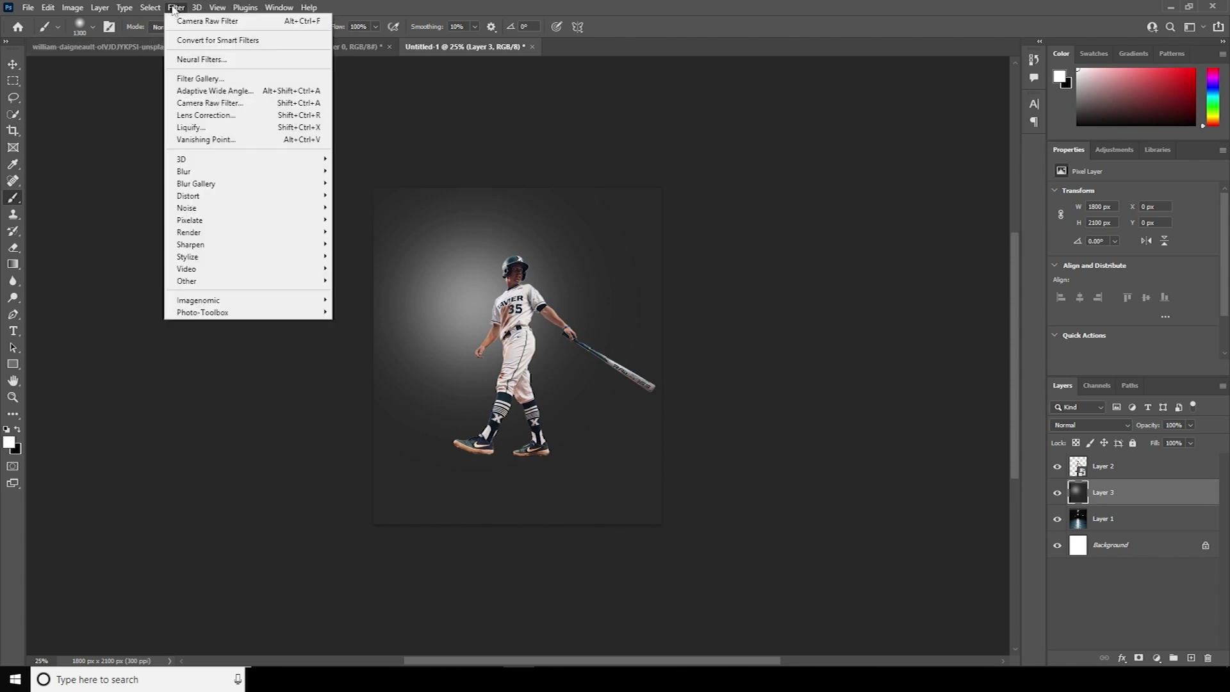
click(214, 104)
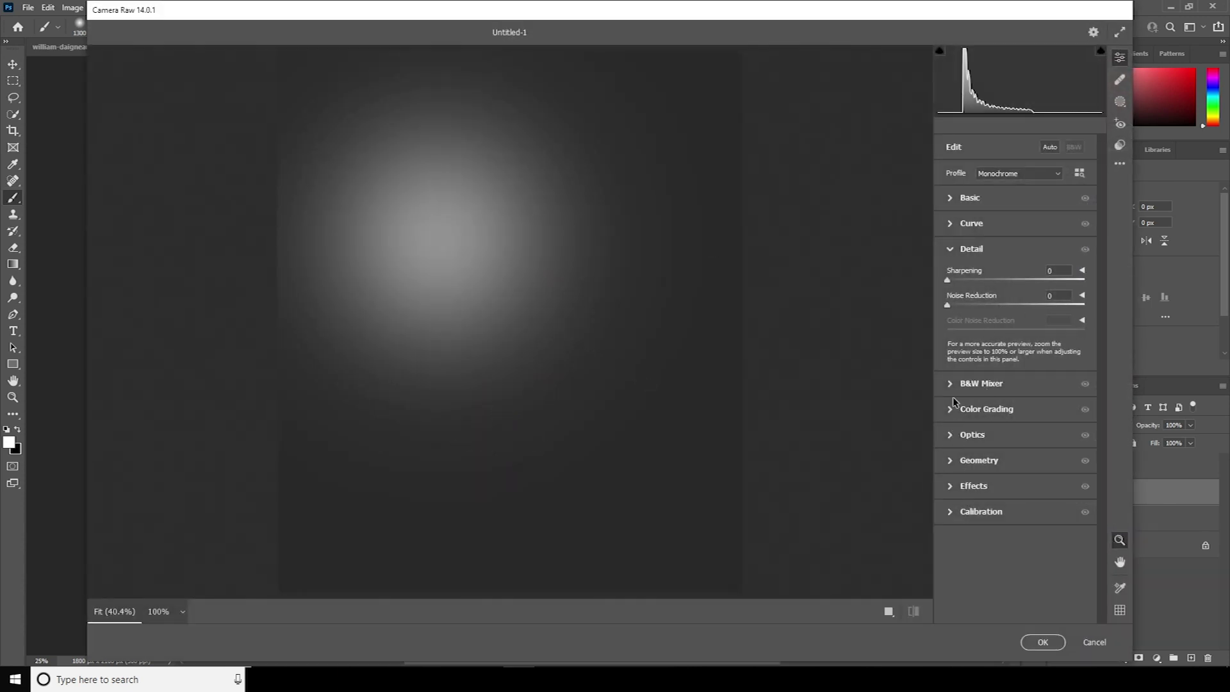
click(954, 487)
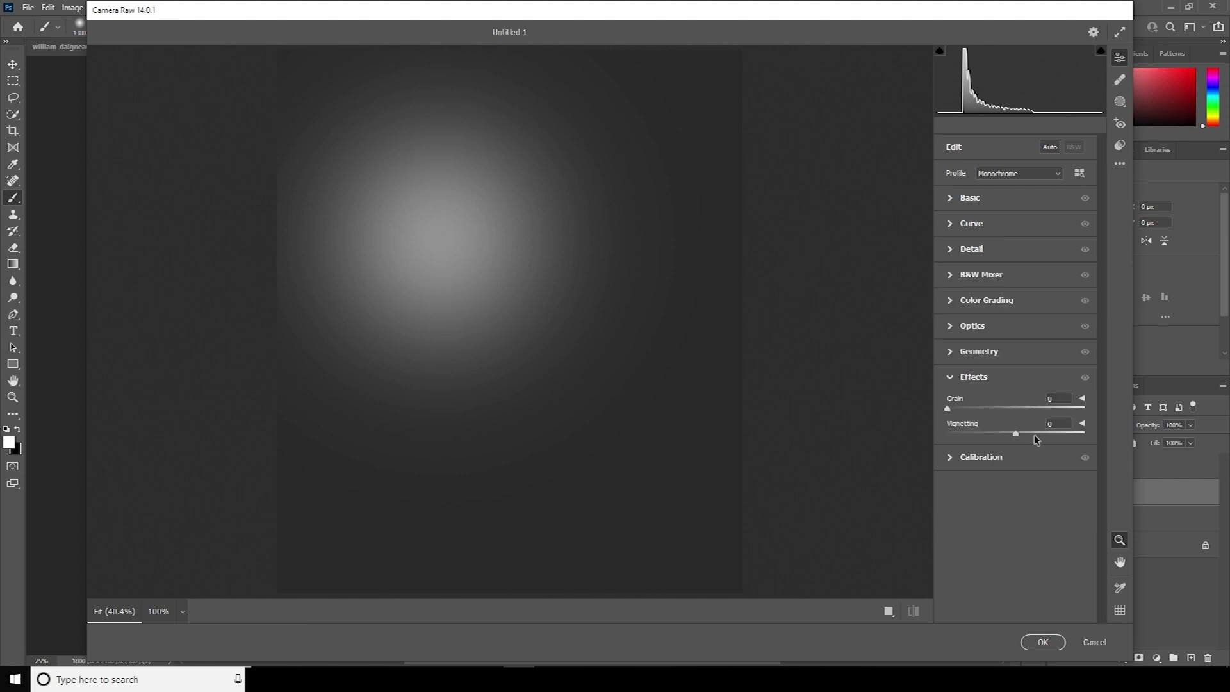
click(994, 409)
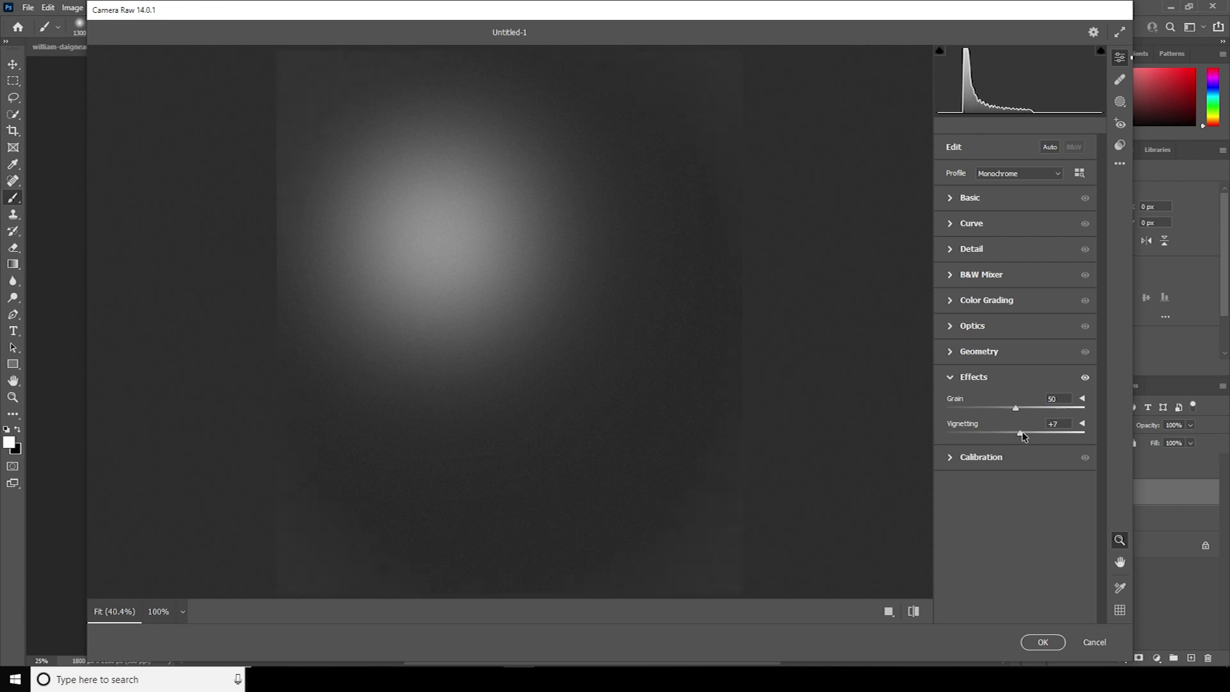
drag(1019, 437, 1004, 435)
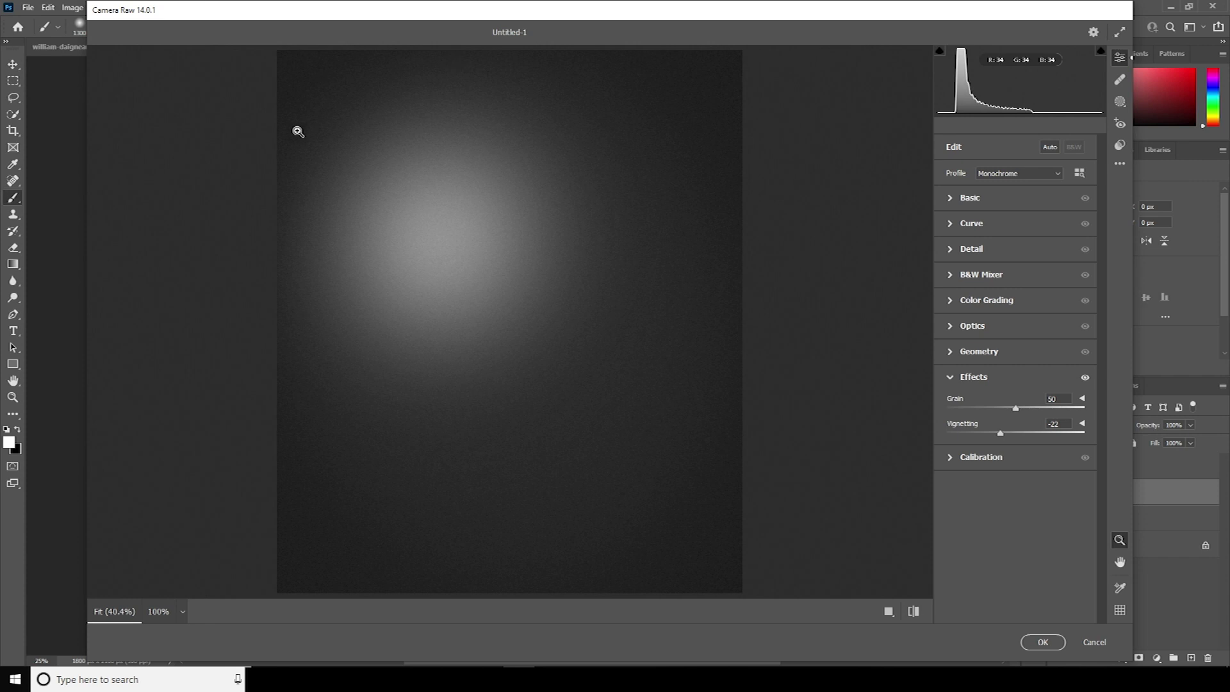
click(1032, 644)
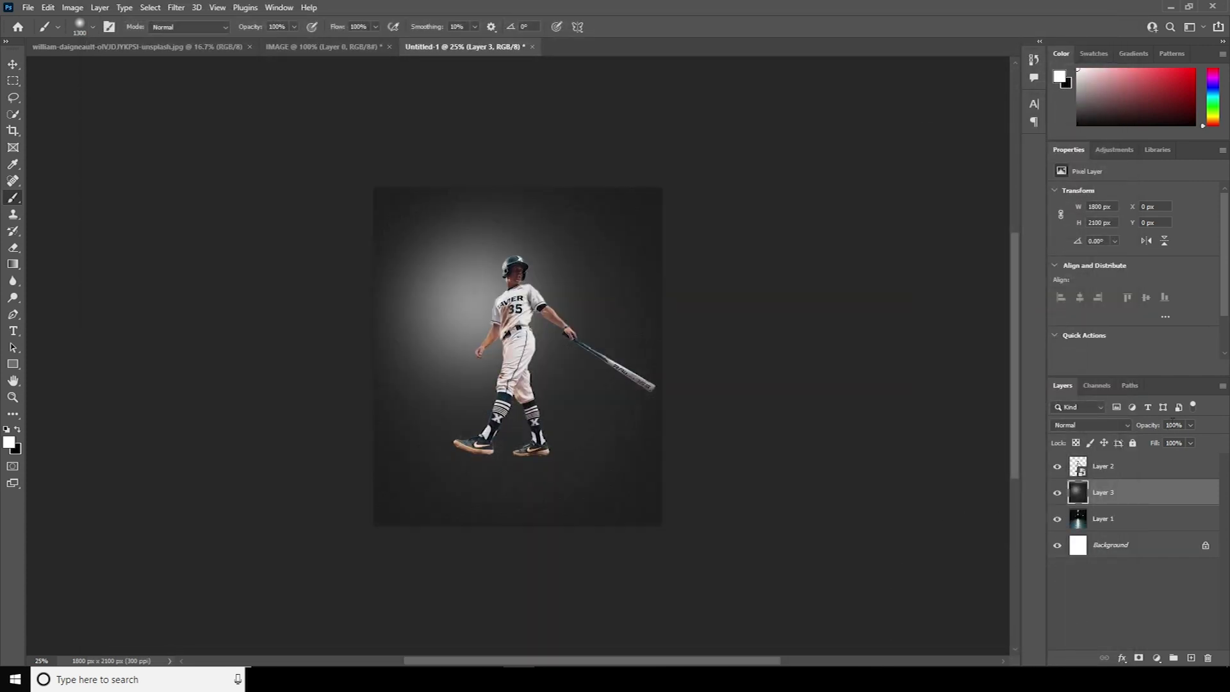
Lower the opacity of the grainy backdrop layer to 45% so the tunnel photo shows through
click(1174, 442)
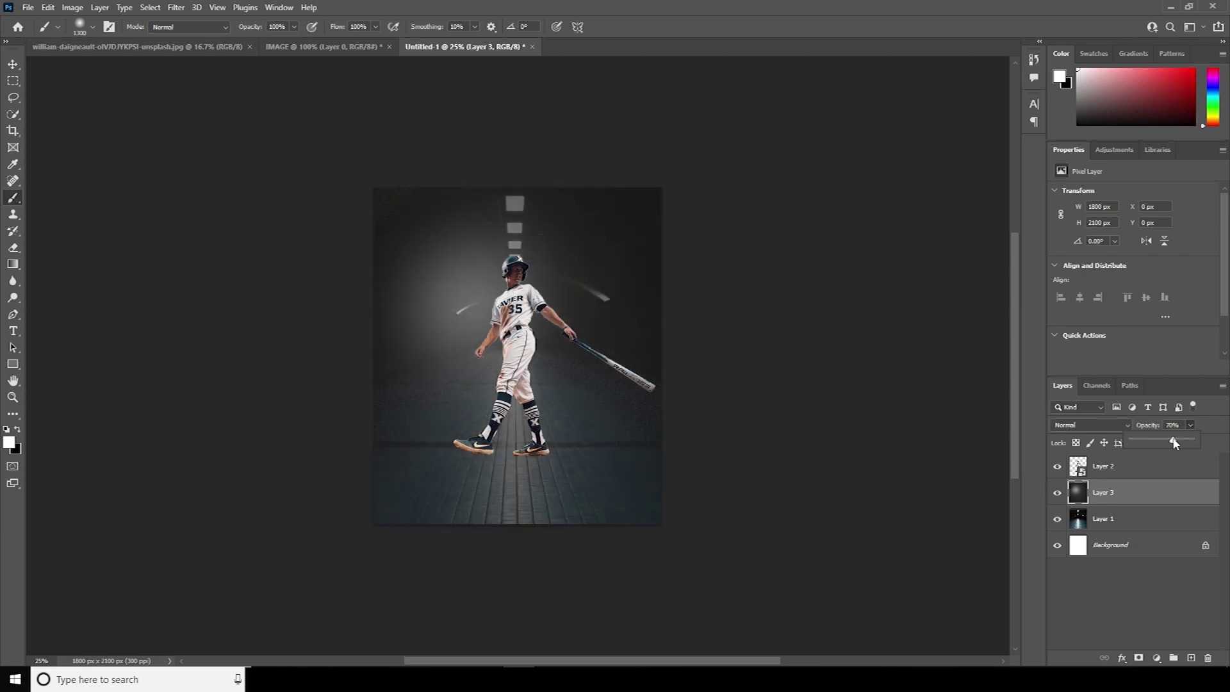
drag(1169, 444, 1167, 445)
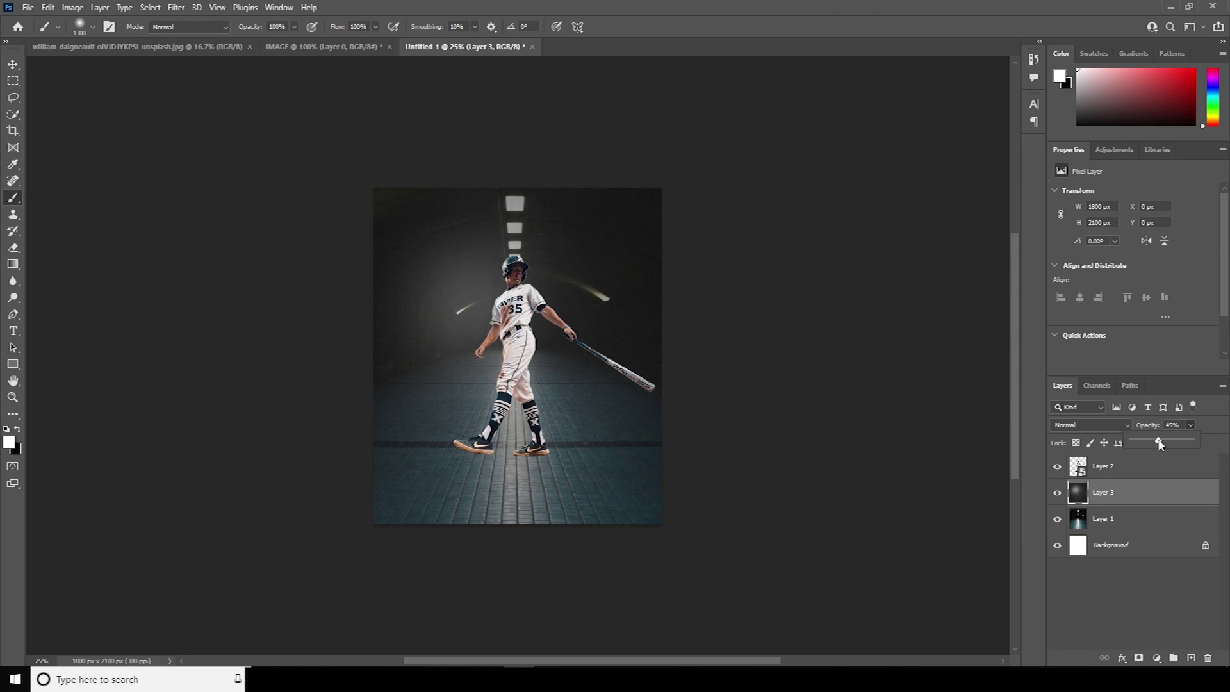
click(1095, 506)
Add an empty layer above the backdrop layer and select the Powder Explosion 002 brush
click(1188, 657)
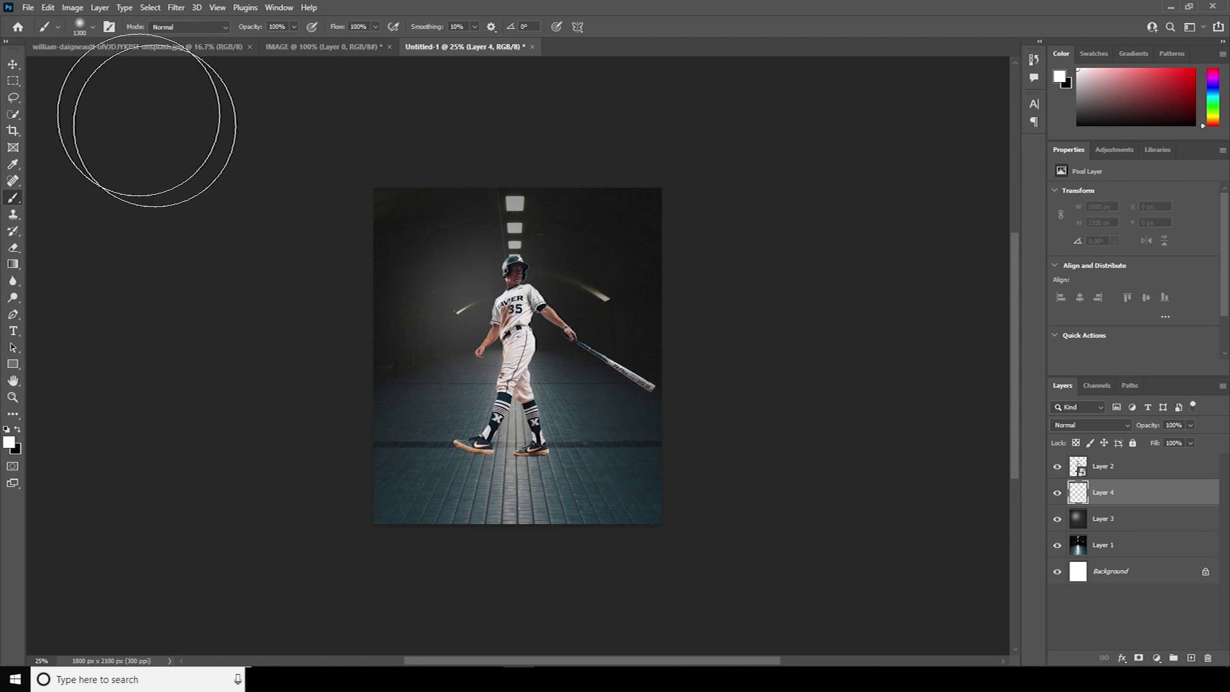
click(94, 28)
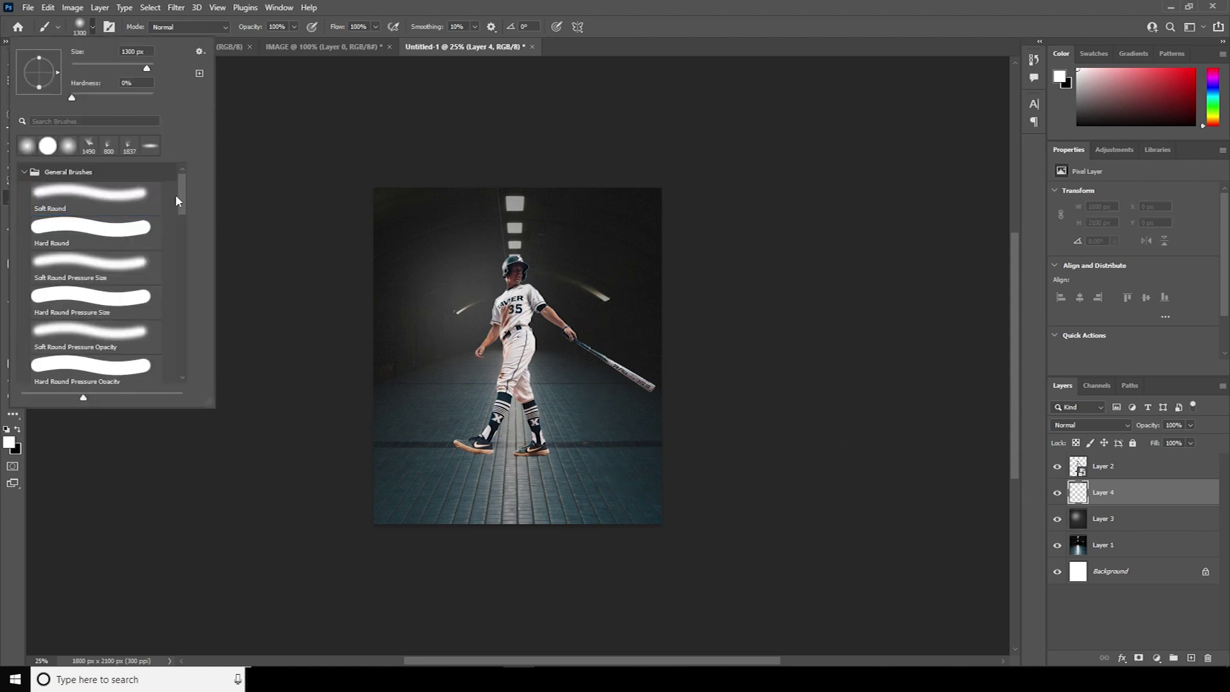
drag(181, 196, 183, 255)
click(128, 285)
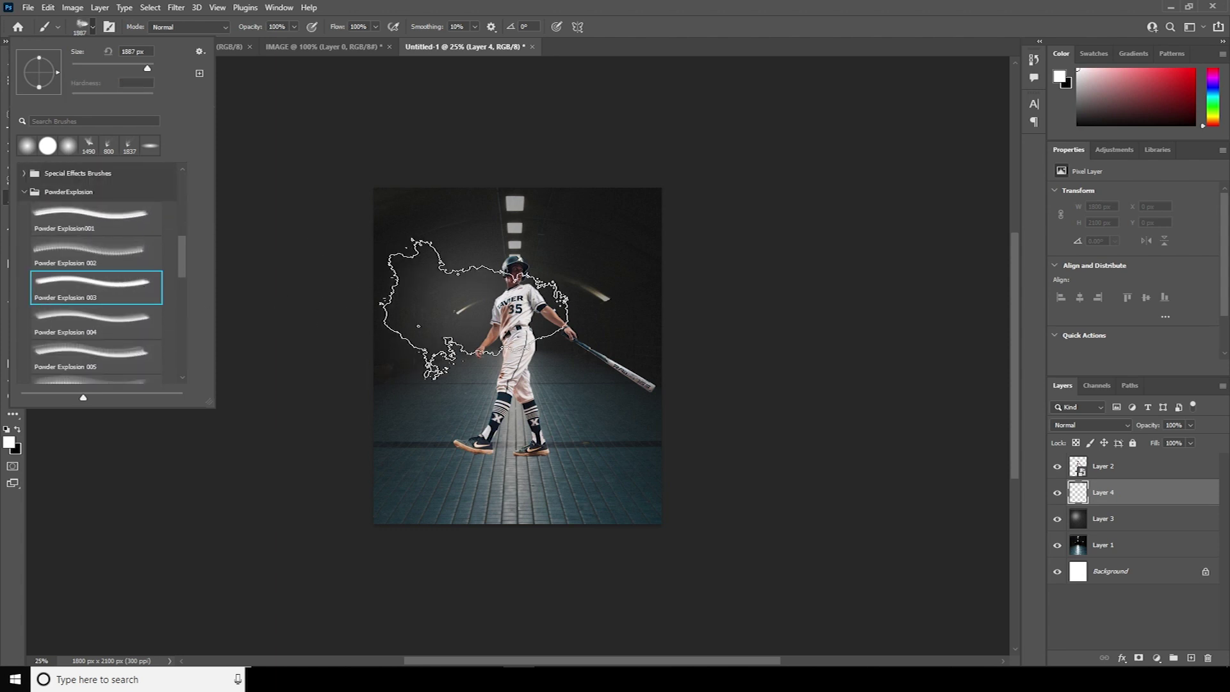
click(128, 149)
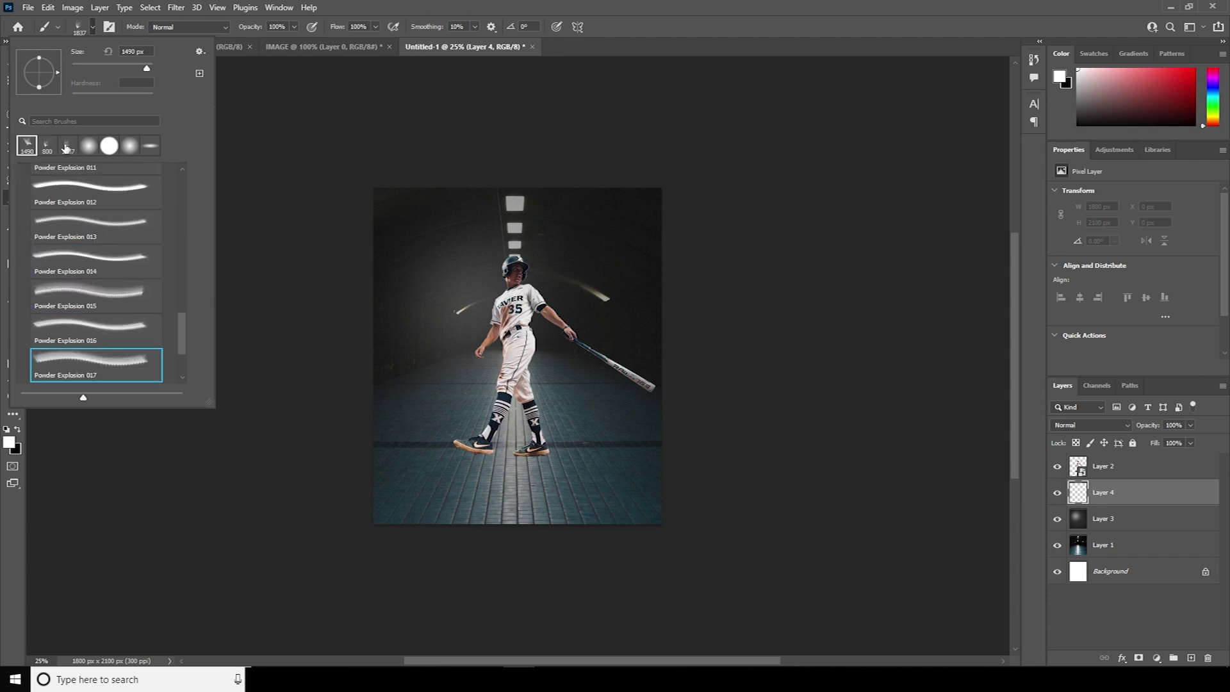
click(1105, 500)
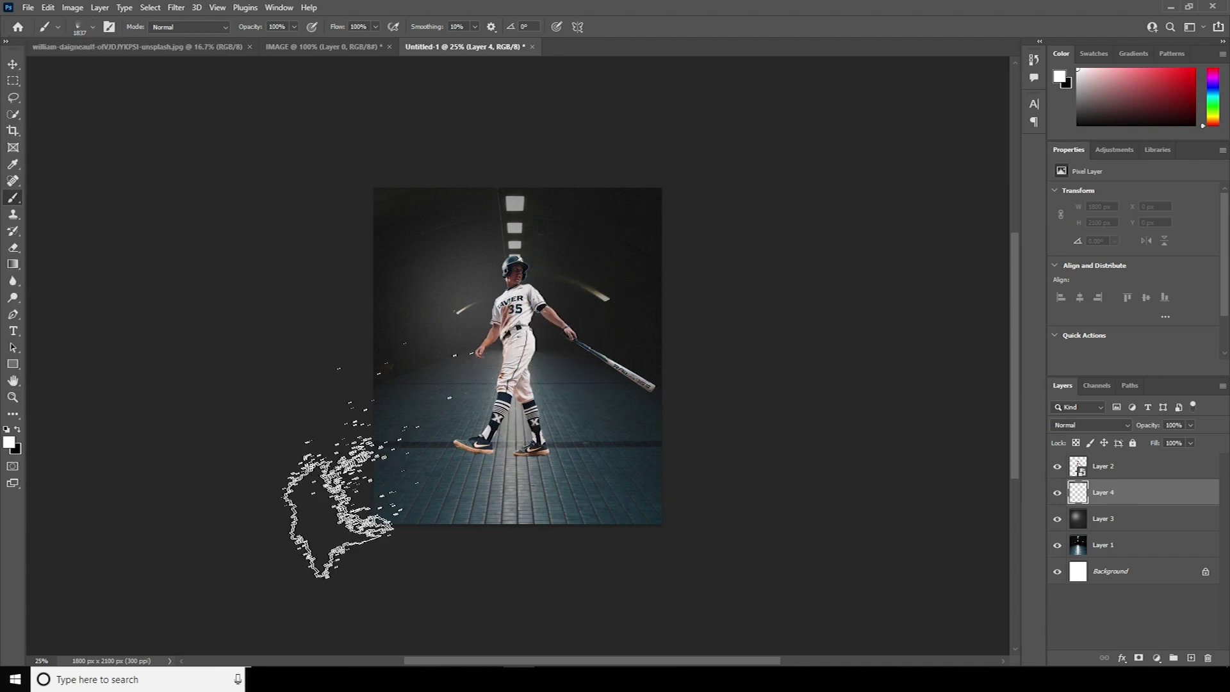
Try a 2700 px white powder burst behind the player's upper body, and undo it
key(bracketright)
key(bracketright)
key(bracketright)
key(bracketright)
key(bracketright)
key(bracketright)
key(bracketright)
key(bracketright)
key(bracketright)
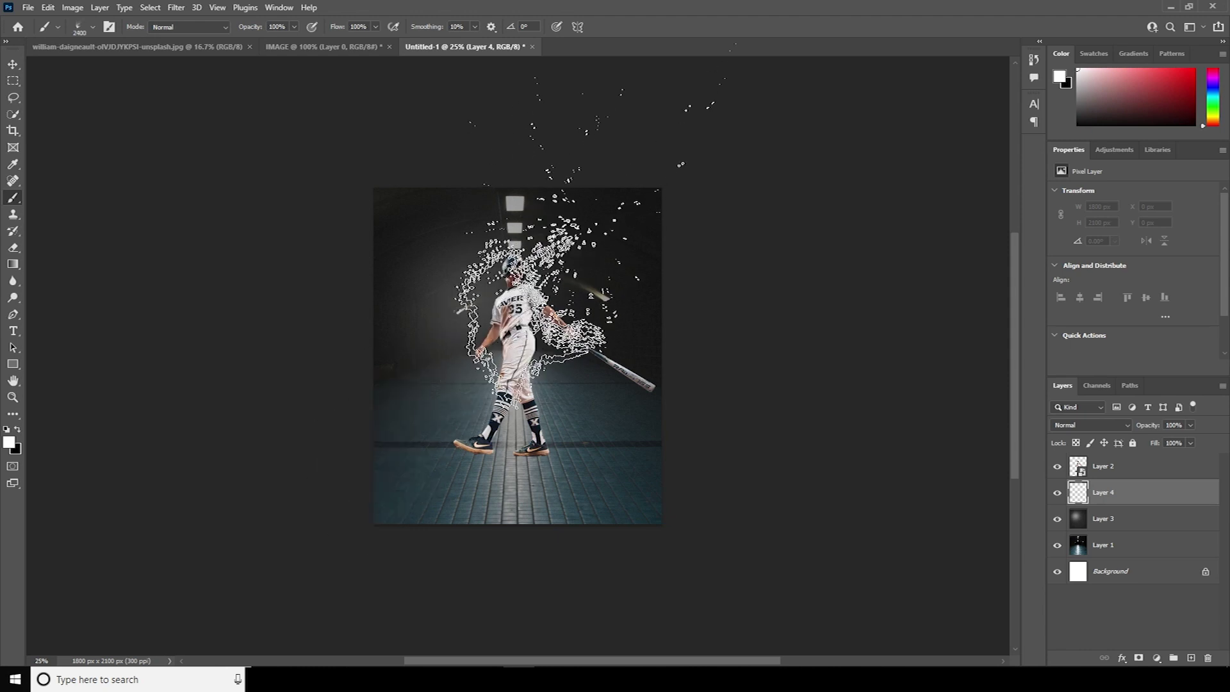
click(595, 244)
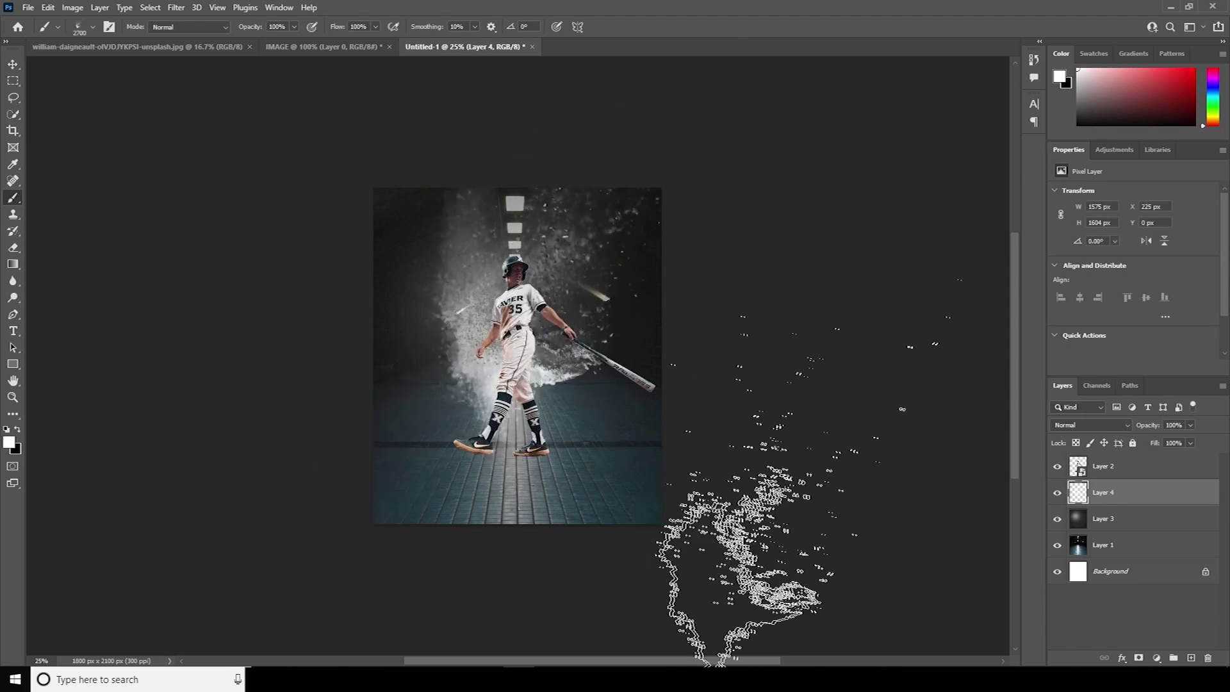
key(ctrl+z)
Reduce the powder brush to 1600 px and stamp one white burst behind the player's upper body on the bat side
key(bracketleft)
key(bracketleft)
key(bracketleft)
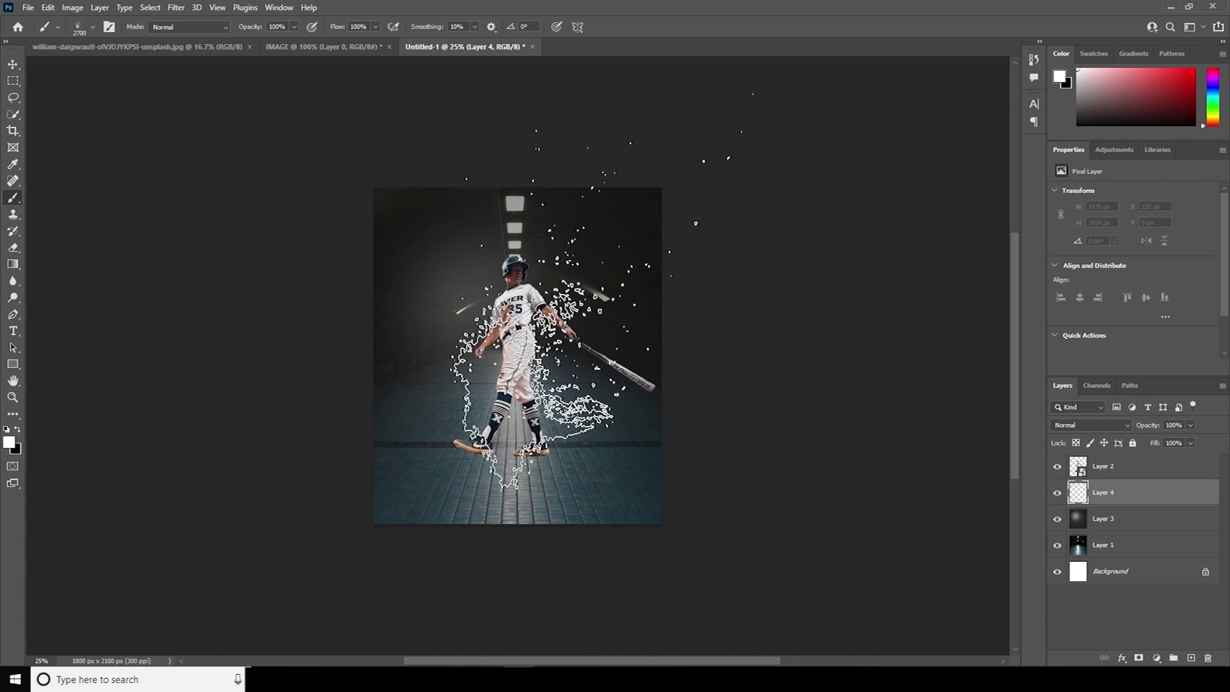
key(bracketleft)
key(bracketleft)
key(bracketleft)
key(bracketleft)
key(bracketleft)
key(bracketleft)
key(bracketleft)
key(bracketleft)
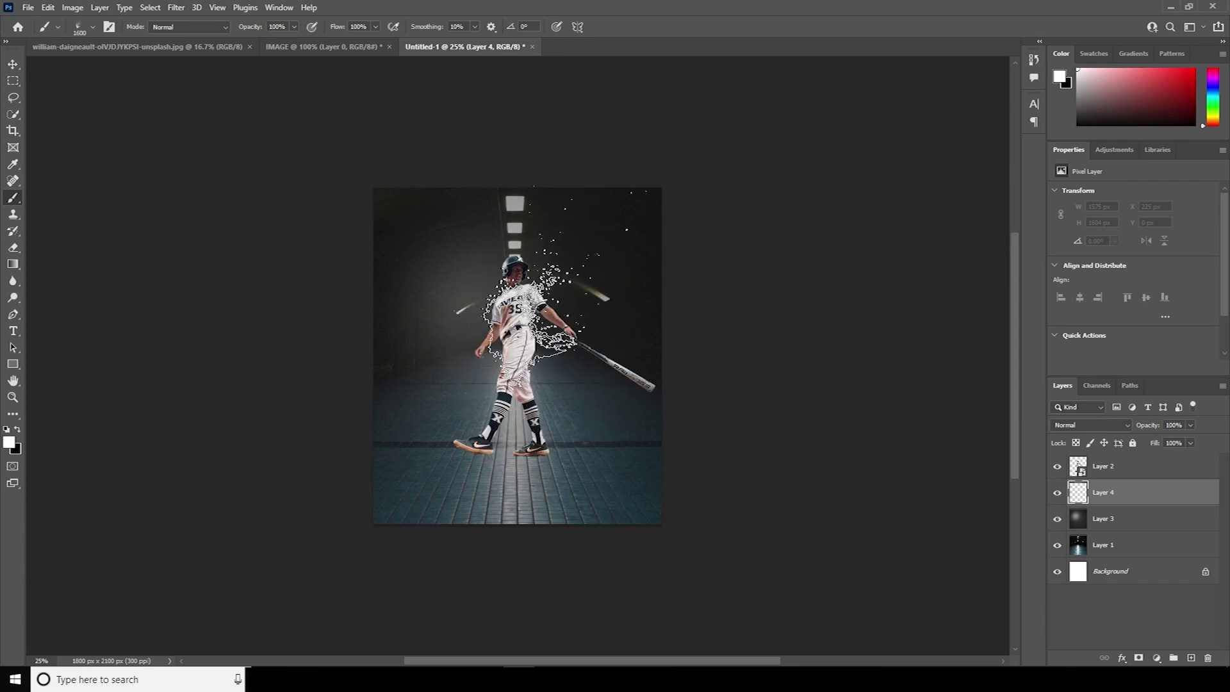
click(562, 283)
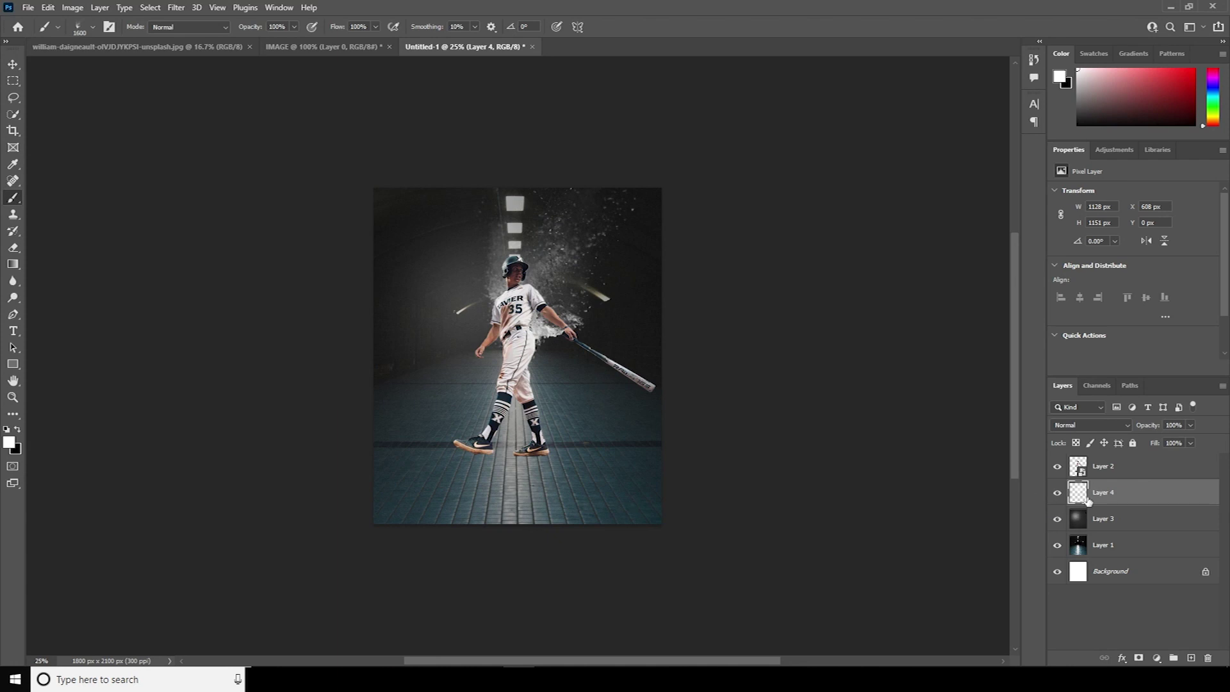
Add another empty layer below the player and select the 1490 px Powder Explosion 017 brush
click(1191, 658)
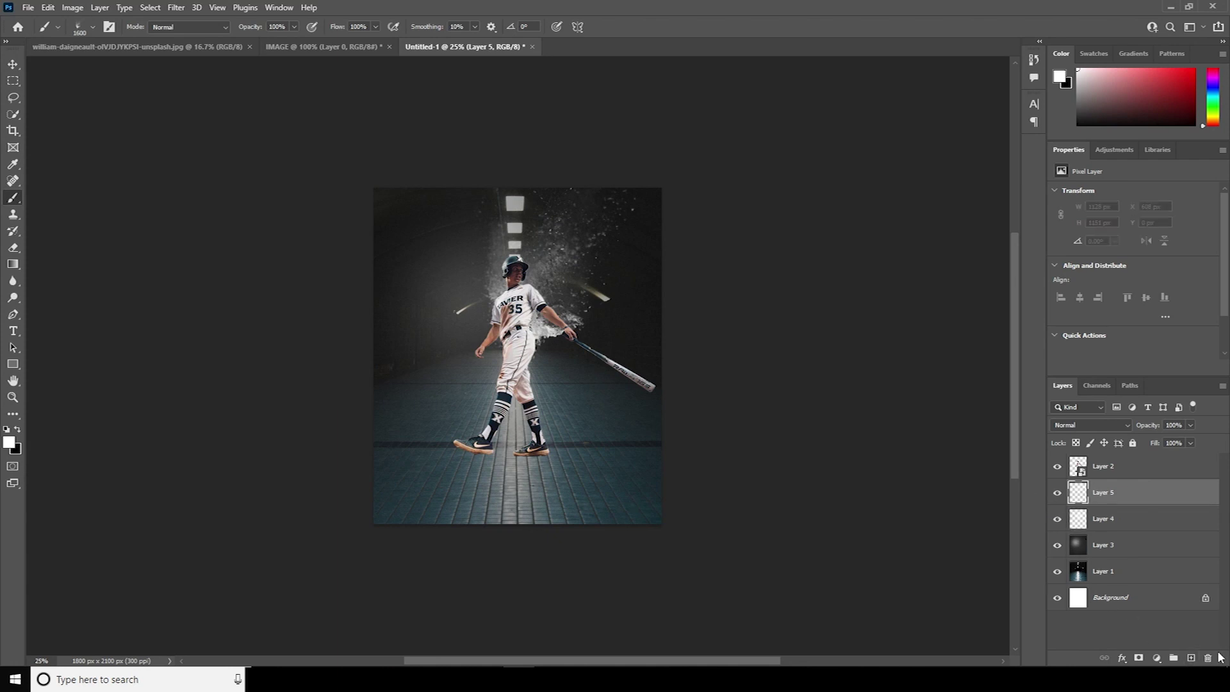
click(92, 27)
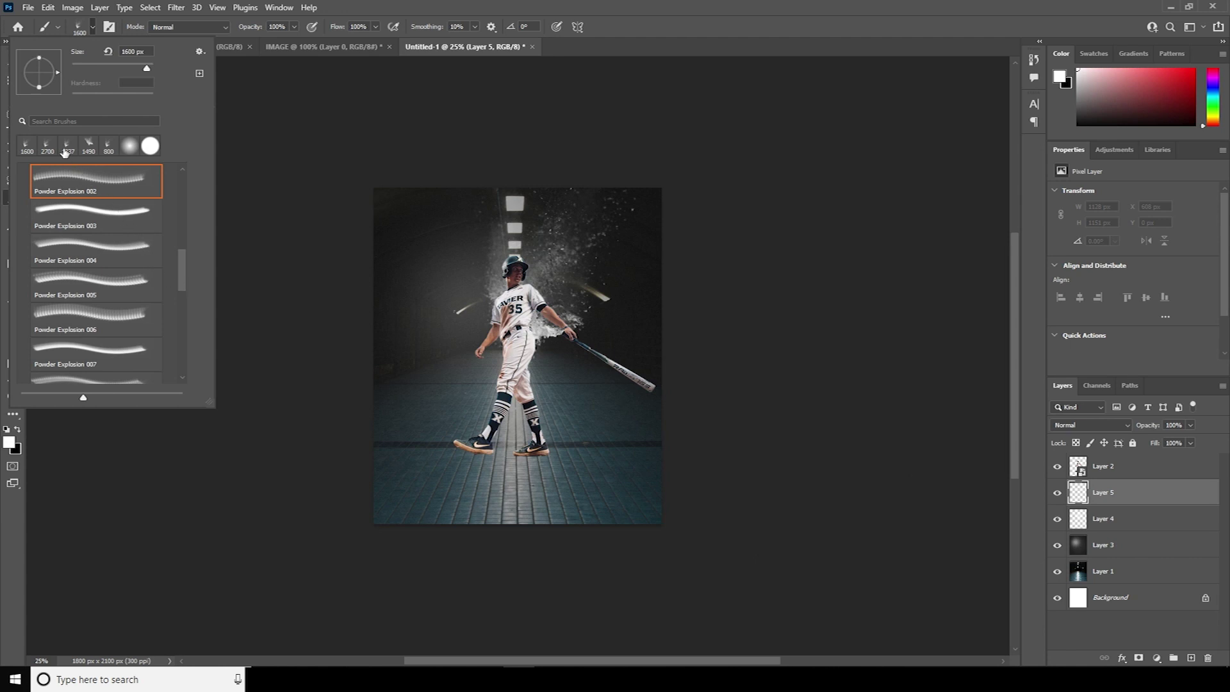
click(124, 249)
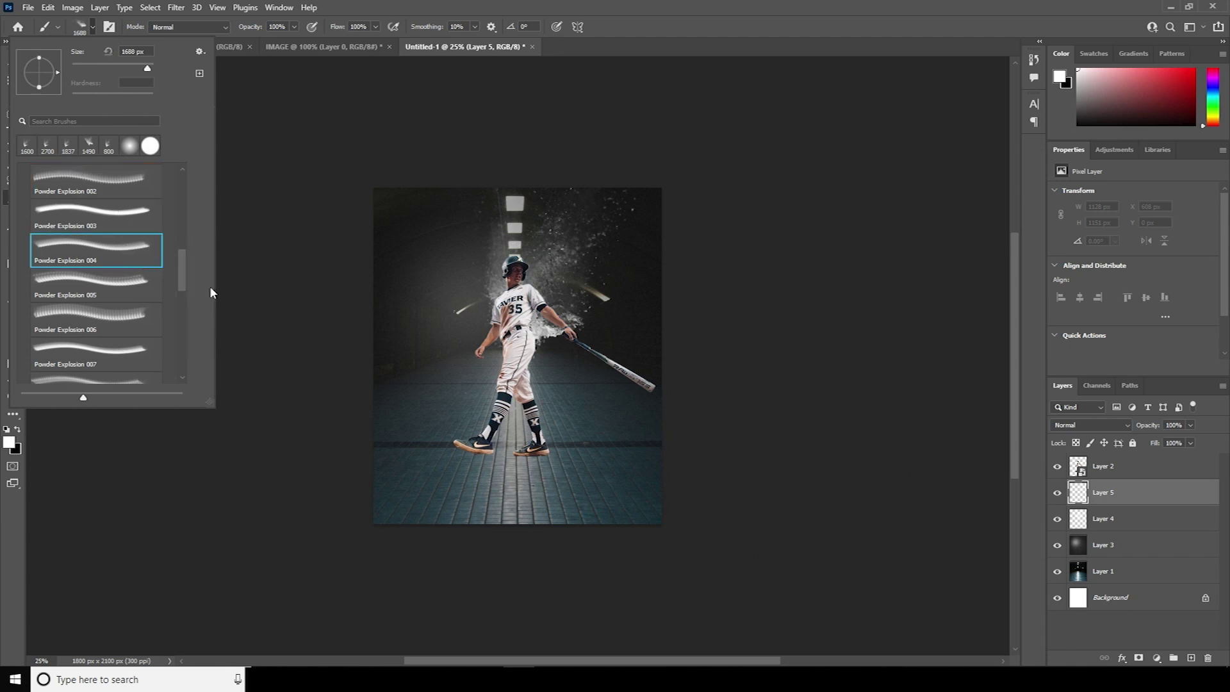
click(89, 145)
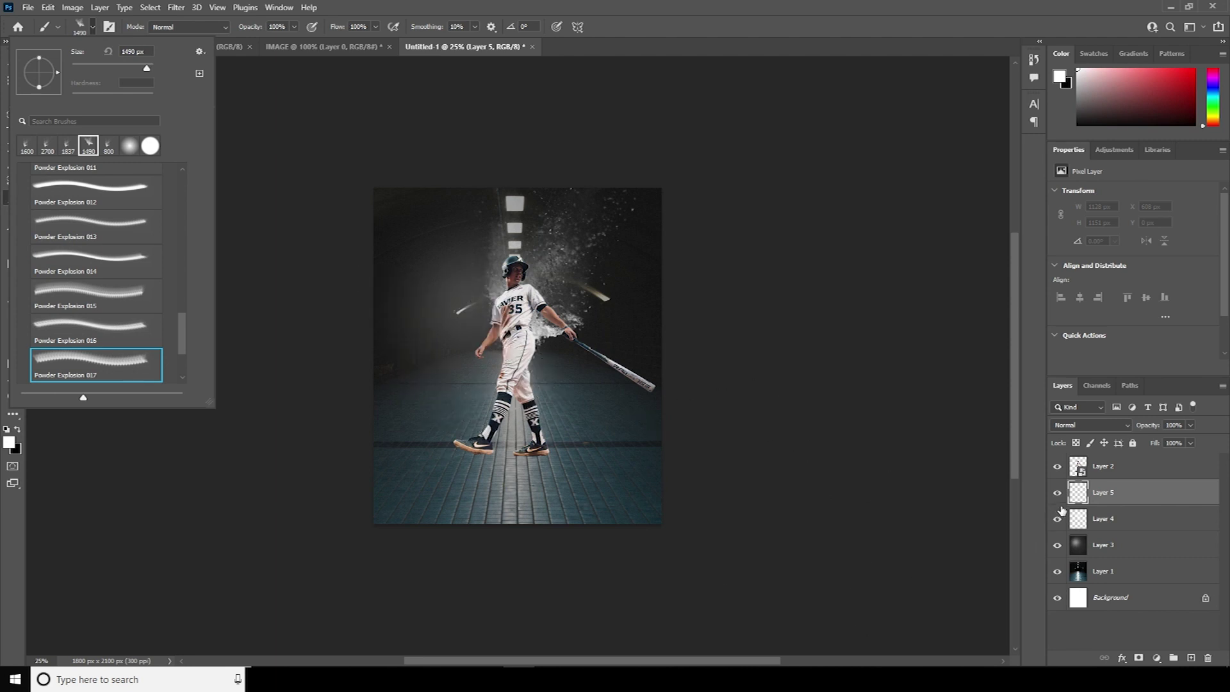
click(982, 508)
Set the powder brush to 1400 px and stamp one large white splash behind the player's torso, spreading away from the bat
key(bracketleft)
key(bracketleft)
key(bracketleft)
key(bracketleft)
key(bracketleft)
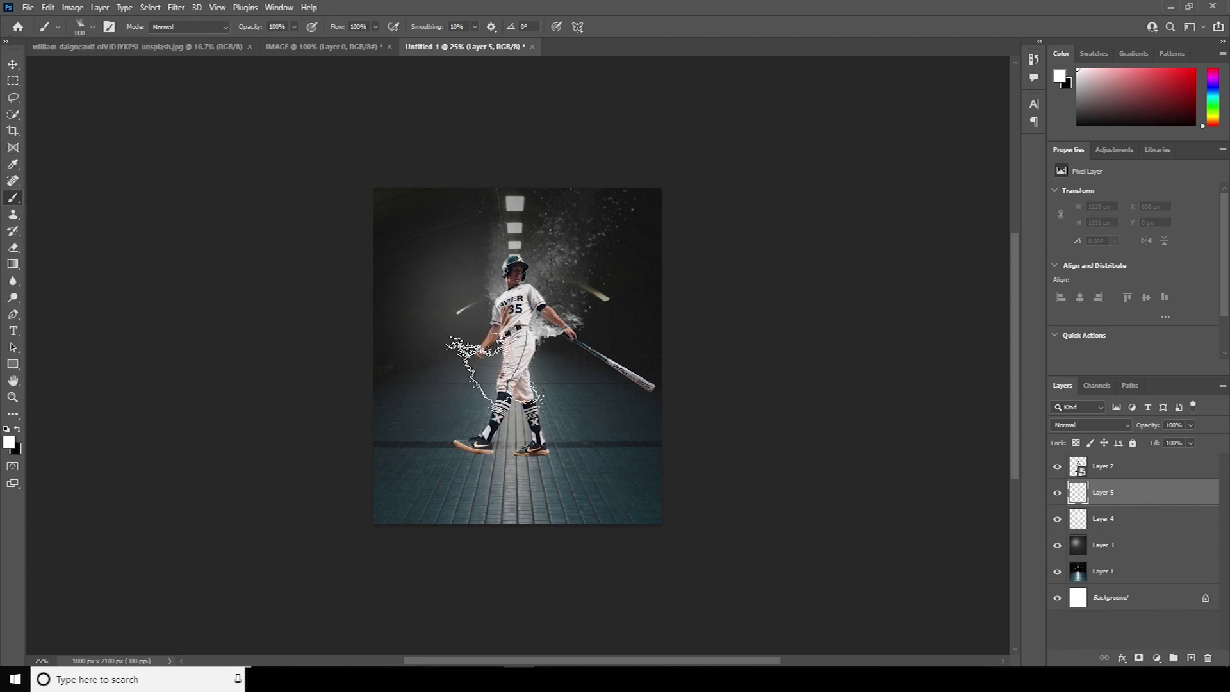
key(bracketright)
key(bracketright)
key(bracketright)
click(487, 346)
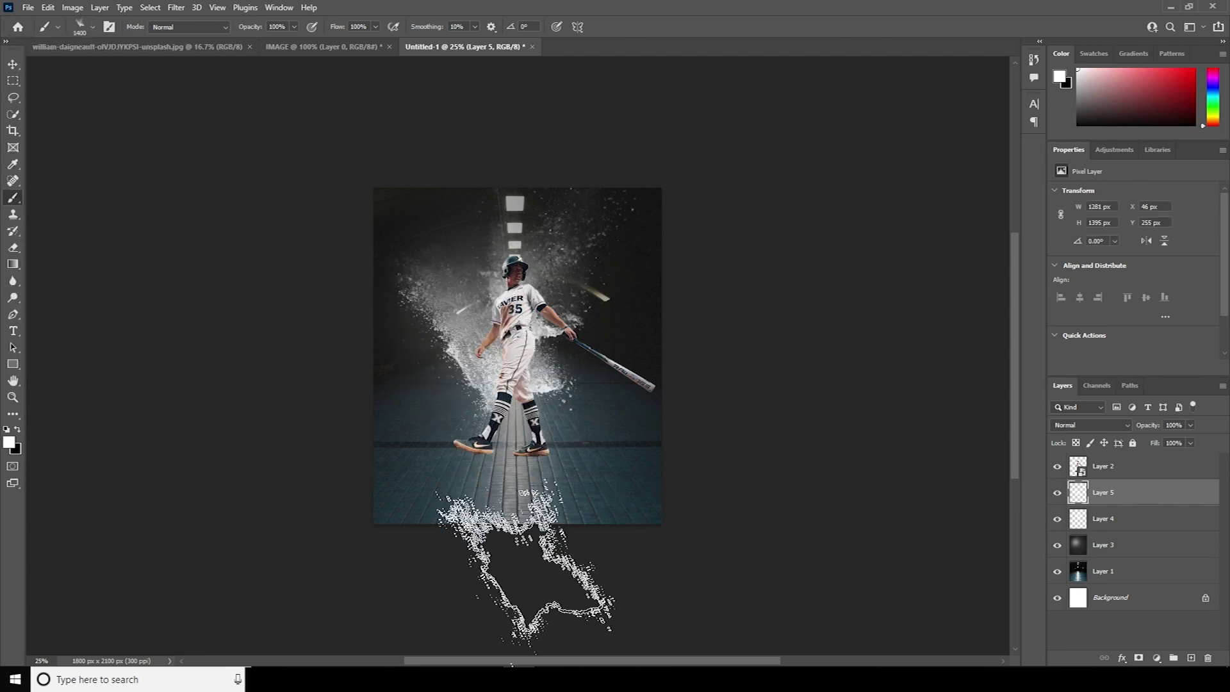
Add another empty layer and stamp a small 500 px white powder burst behind the player's waist
key(bracketleft)
key(bracketleft)
key(bracketleft)
key(bracketleft)
key(bracketleft)
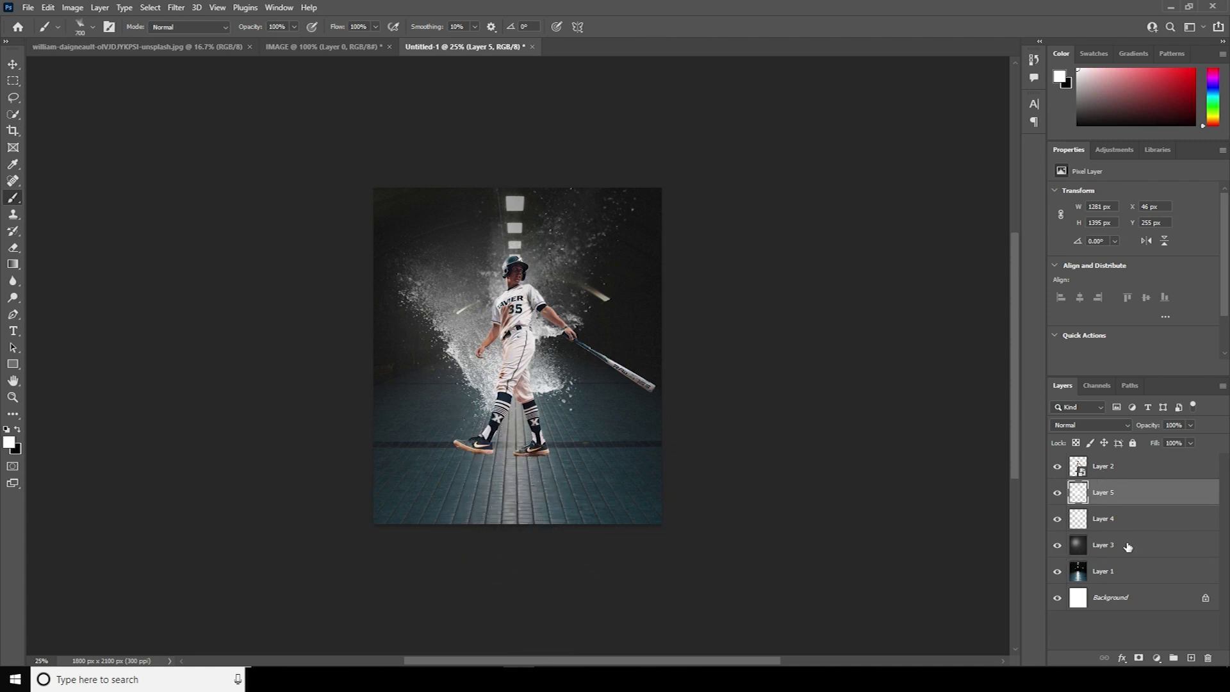
click(1191, 657)
key(bracketright)
key(bracketleft)
key(bracketleft)
key(bracketleft)
click(496, 336)
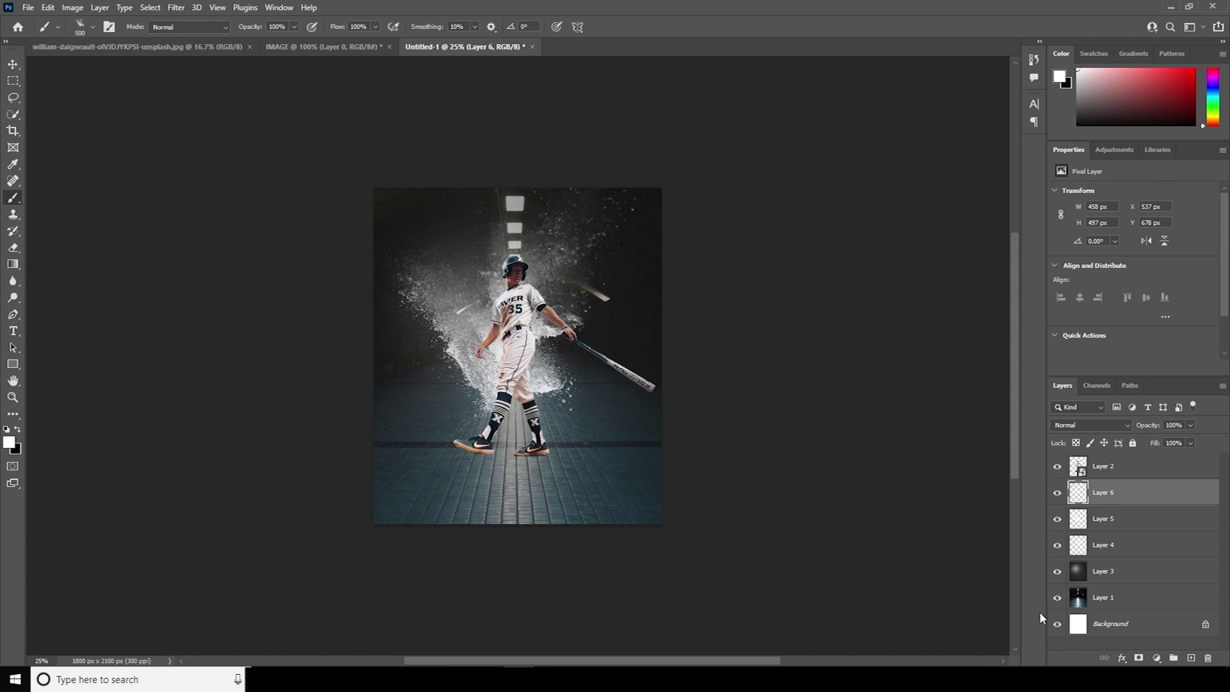
Add a new layer below the player and set up a 500 px Soft Round brush flattened to a thin ellipse at 0° angle
click(1189, 658)
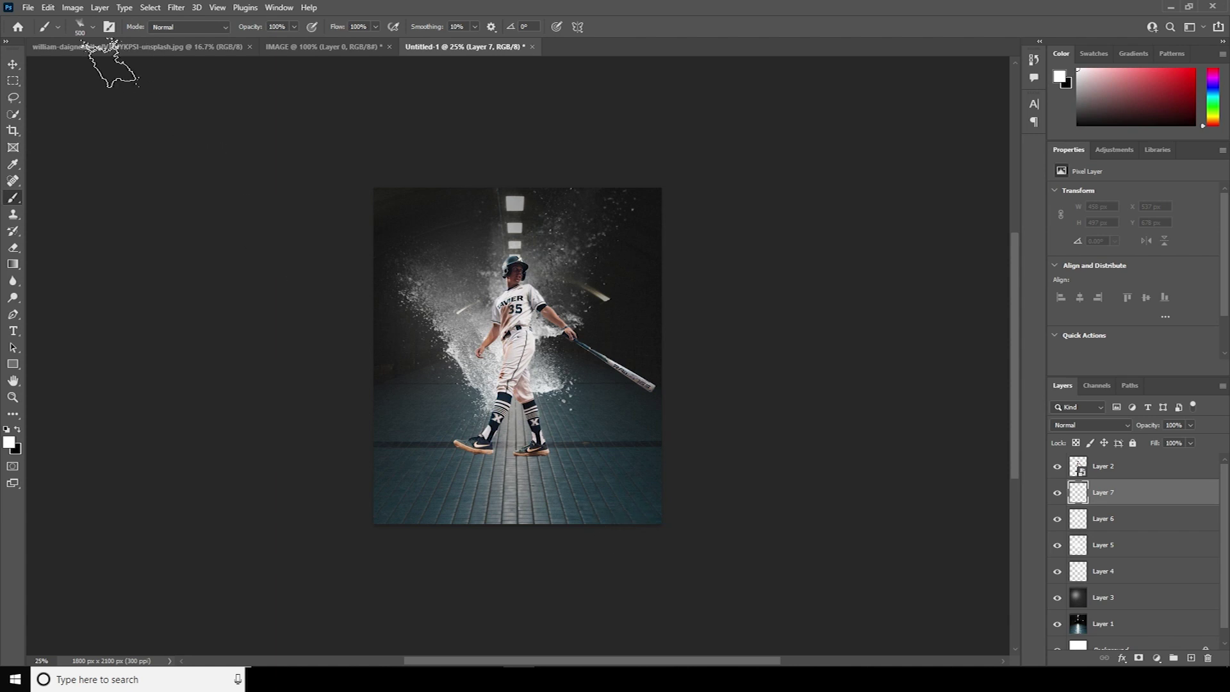
click(93, 26)
drag(184, 336, 181, 183)
click(90, 197)
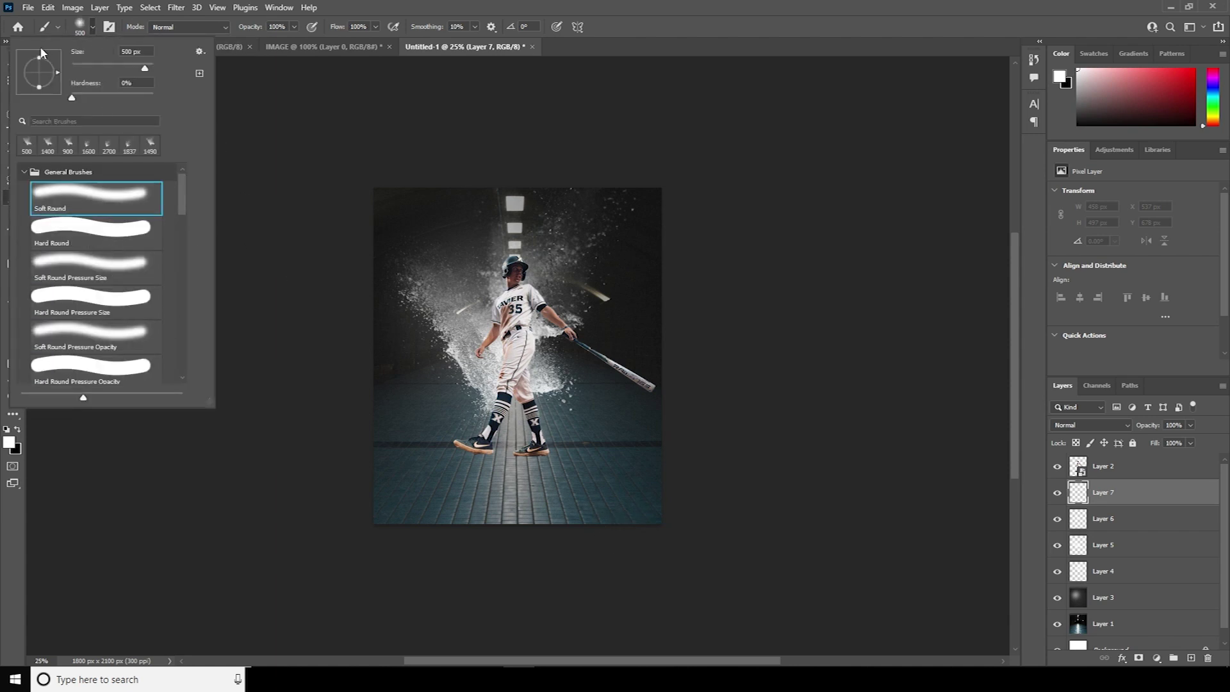
mouse_move(40, 60)
mouse_down()
mouse_move(34, 87)
mouse_move(39, 74)
mouse_up()
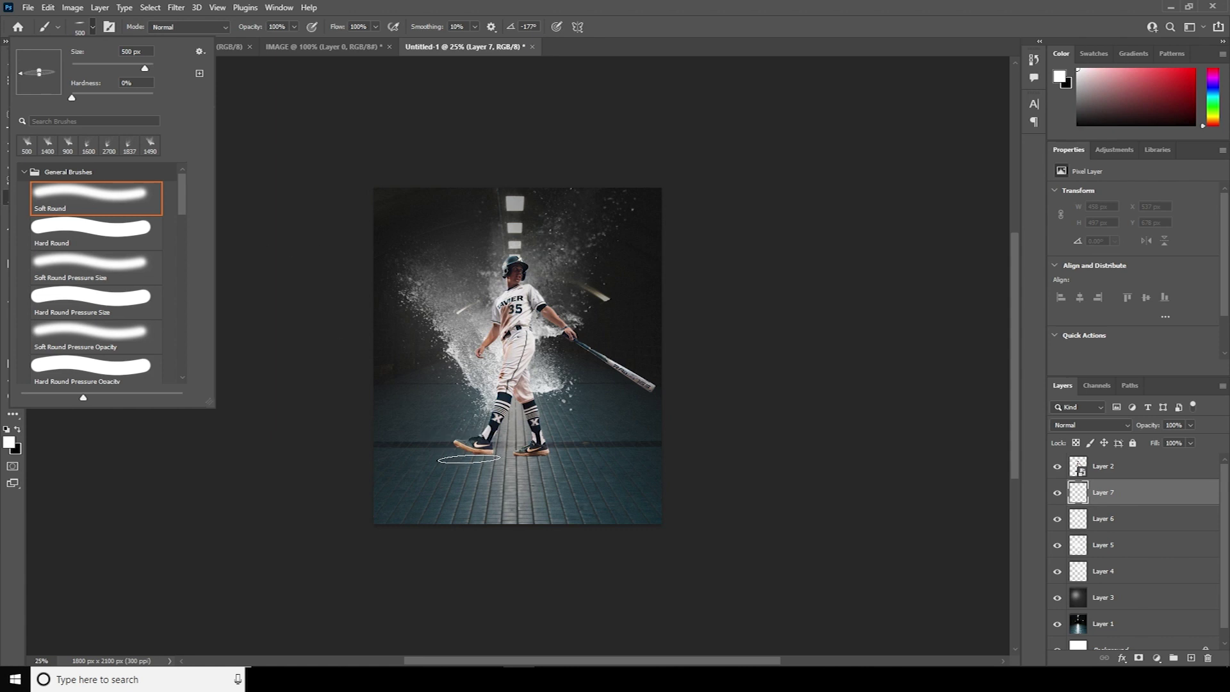
click(19, 73)
drag(540, 27, 464, 27)
text(0)
key(Return)
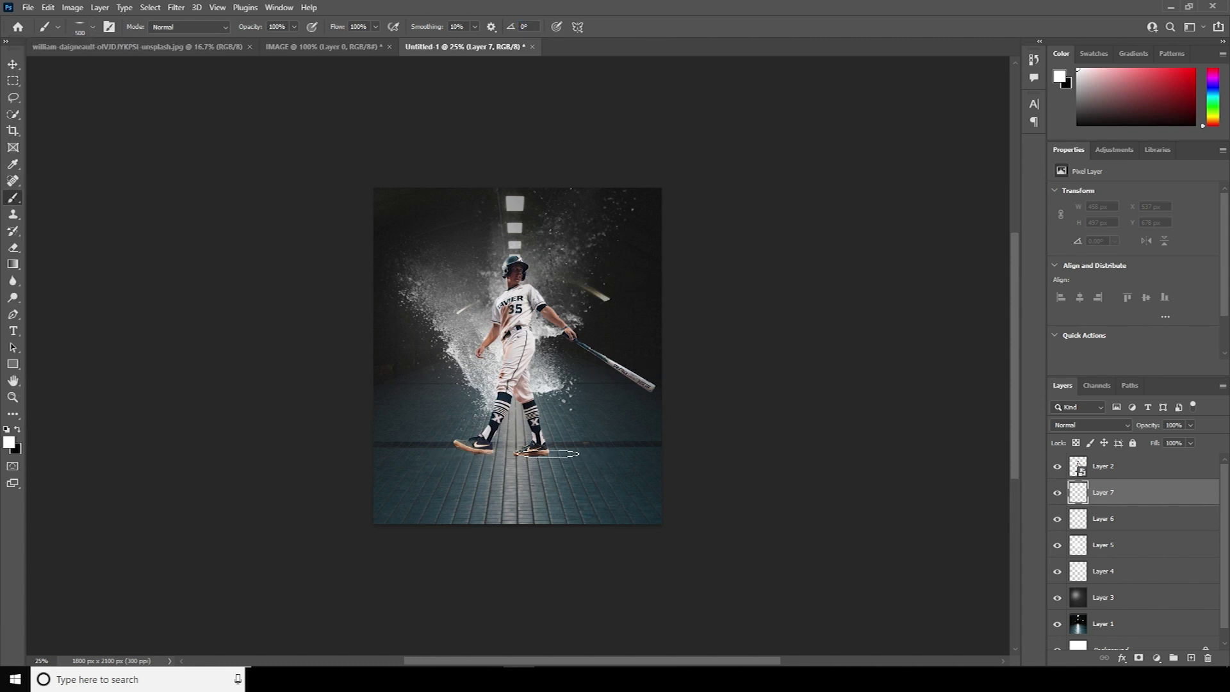
Set the foreground color to dark gray #2c2c2c
click(11, 447)
drag(721, 453, 716, 469)
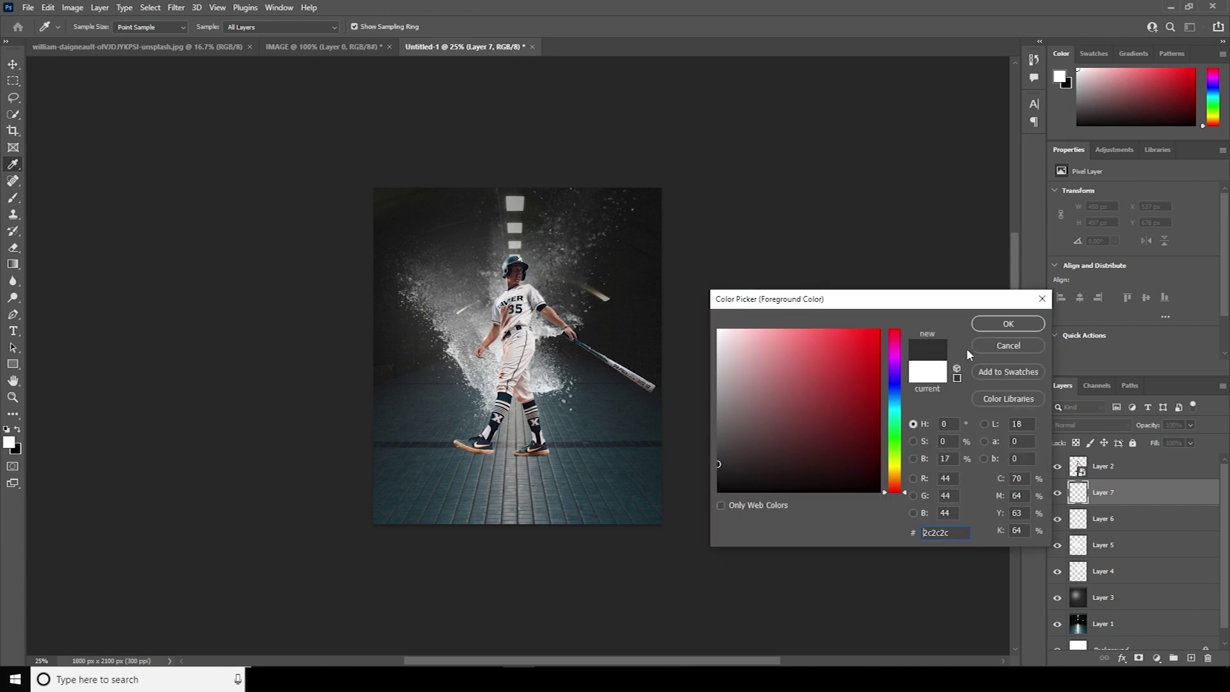
key(Return)
Paint a thin dark contact shadow under the shoe farther from the bat with the flattened brush at 250 px
key(ctrl+plus)
key(ctrl+plus)
key(ctrl+plus)
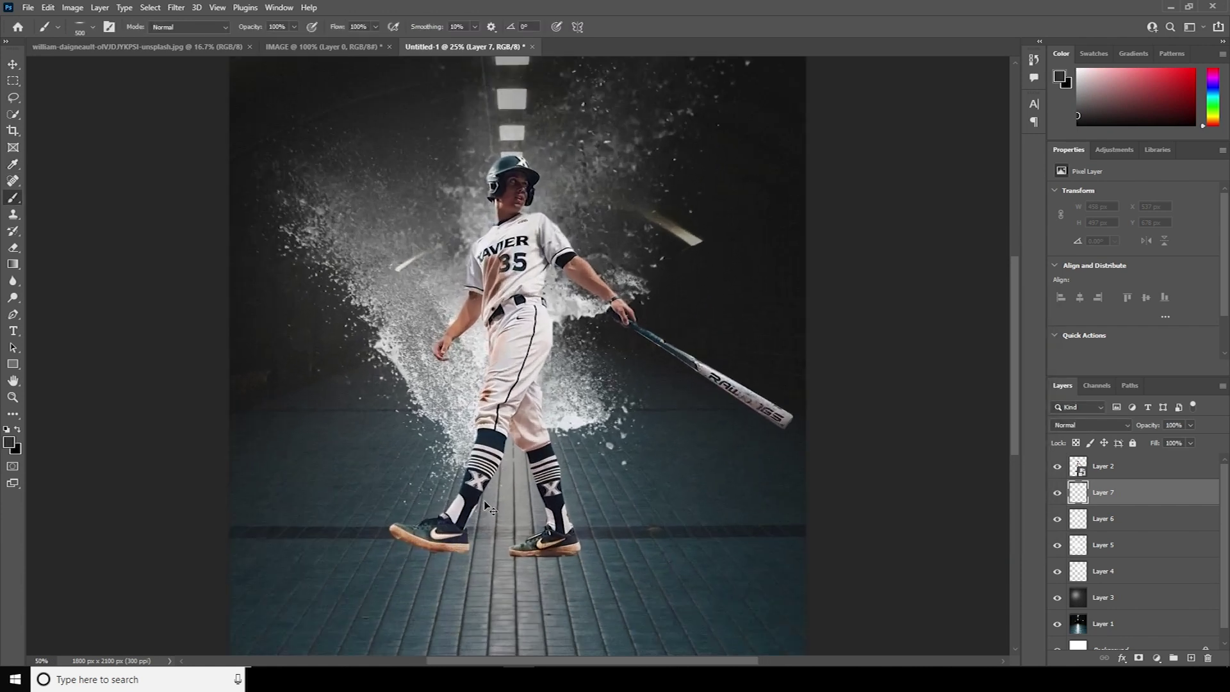
drag(454, 548, 511, 277)
key(bracketleft)
key(bracketleft)
key(bracketleft)
click(469, 346)
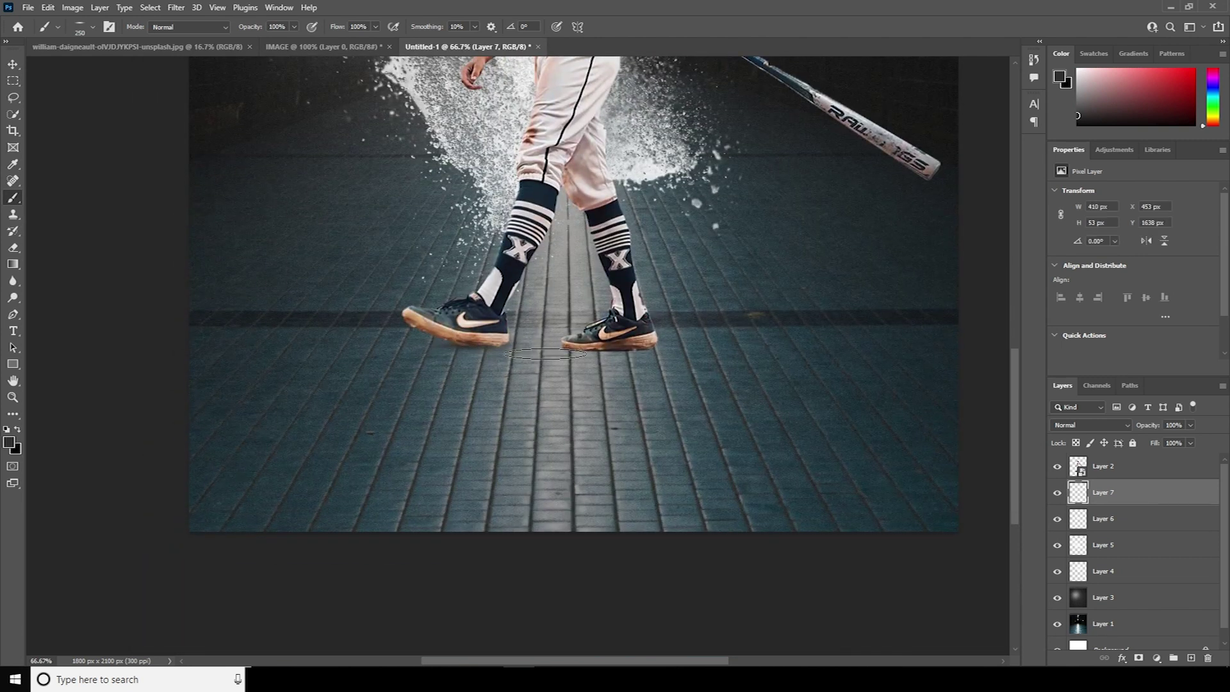
Paint a thin dark contact shadow under the shoe nearer the bat with the flattened brush at about 150 px
key(bracketleft)
key(bracketleft)
key(bracketleft)
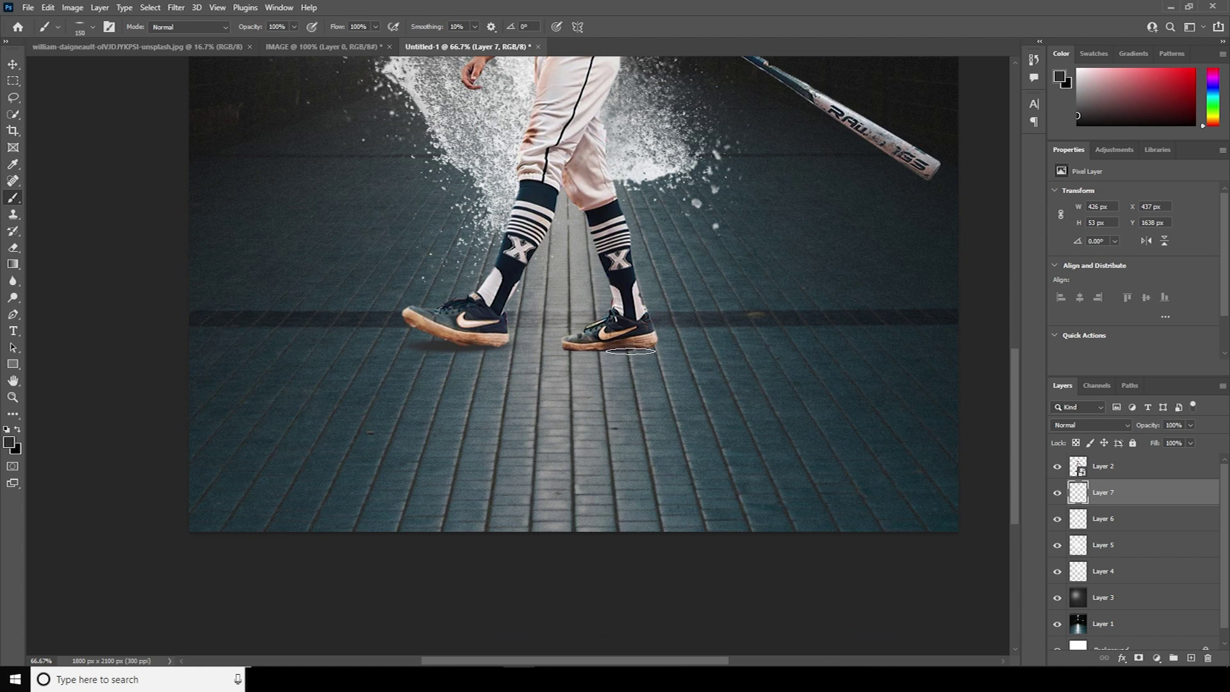
drag(619, 345, 540, 352)
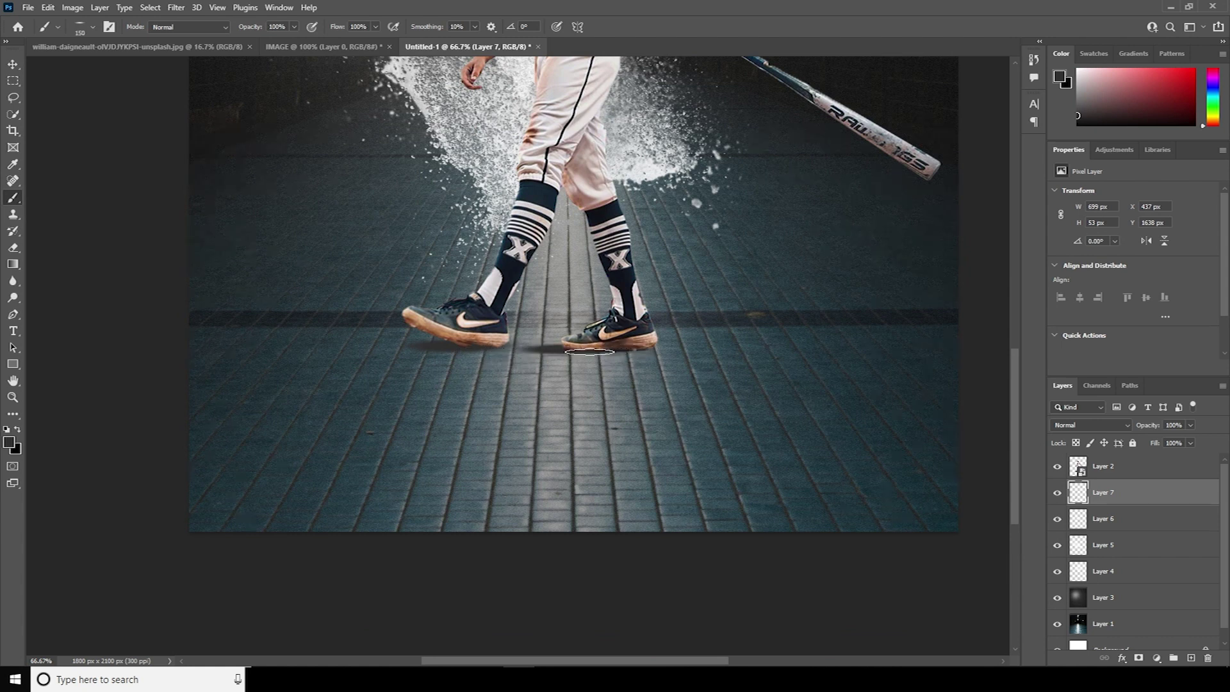
click(639, 348)
key(ctrl+minus)
key(ctrl+minus)
key(ctrl+minus)
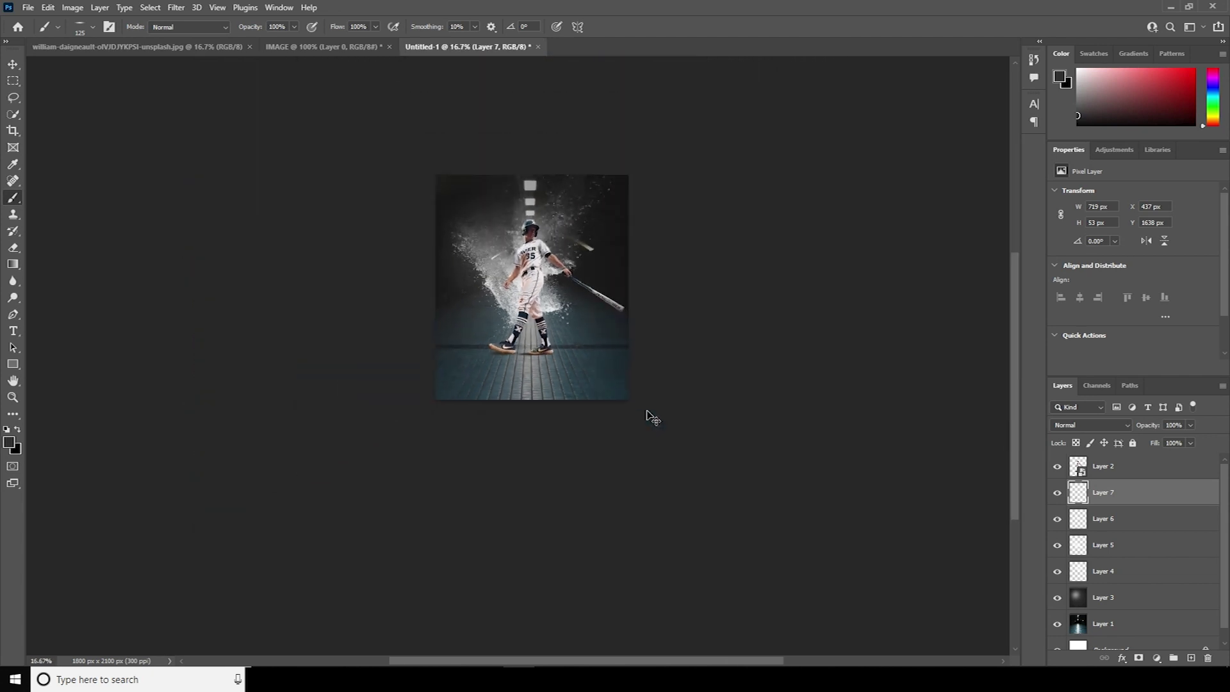
Duplicate the player layer and place the copy directly below the original
click(1083, 472)
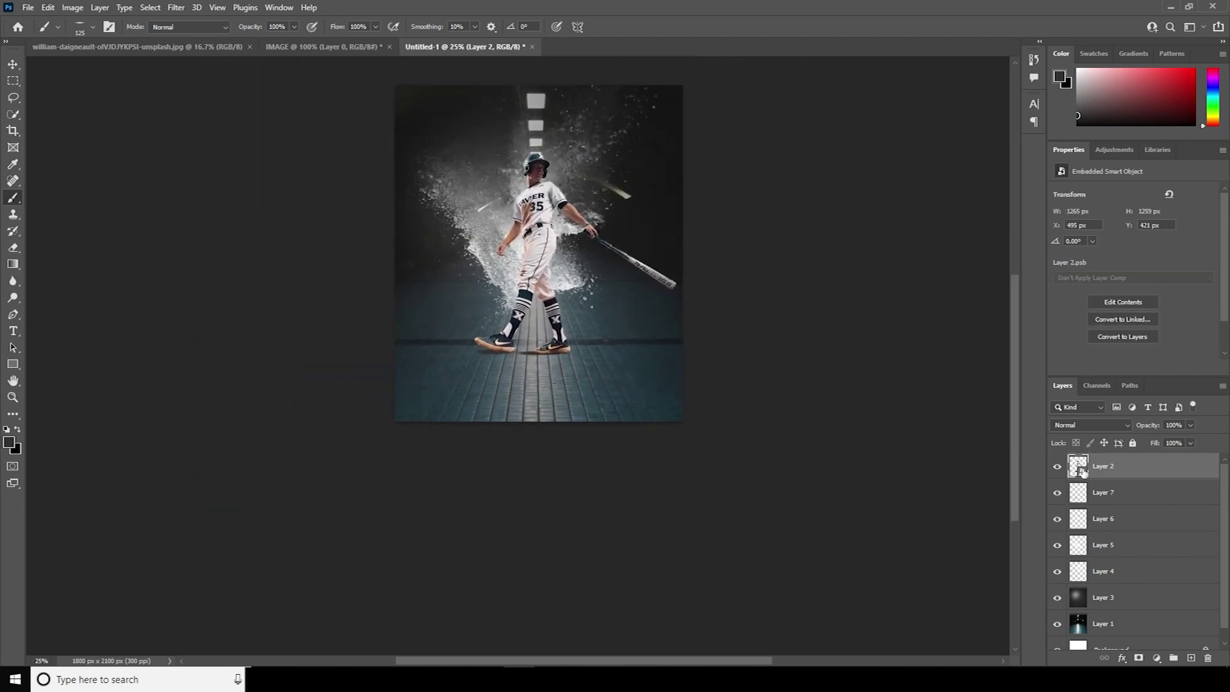
key(ctrl+j)
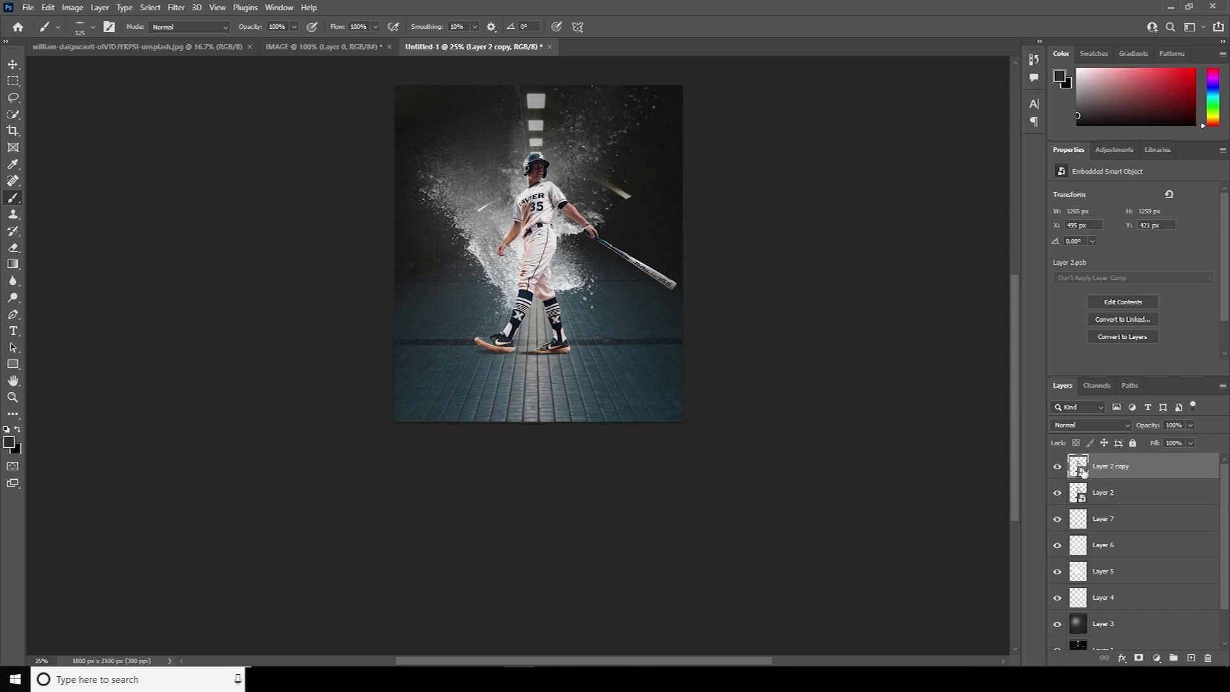
drag(1082, 472, 1081, 507)
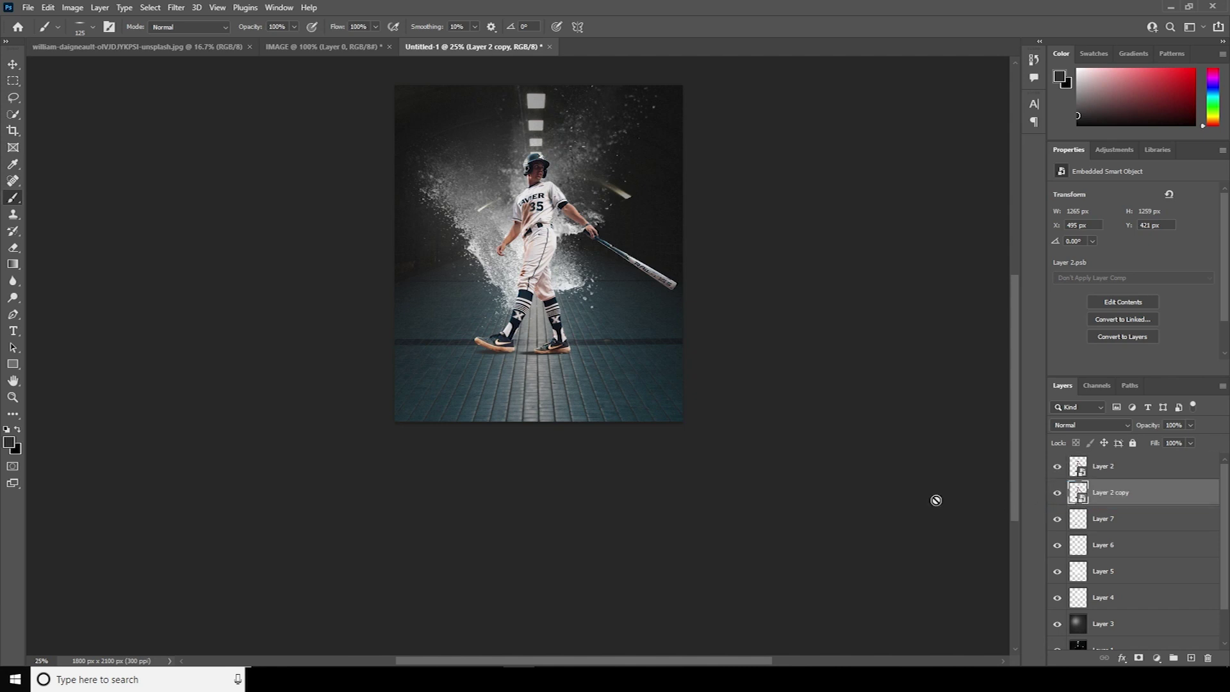
Flip the player copy downward from the feet at -27.93% height and skew it toward the bat side like a cast shadow
key(ctrl+t)
drag(575, 152, 575, 388)
right_click(542, 379)
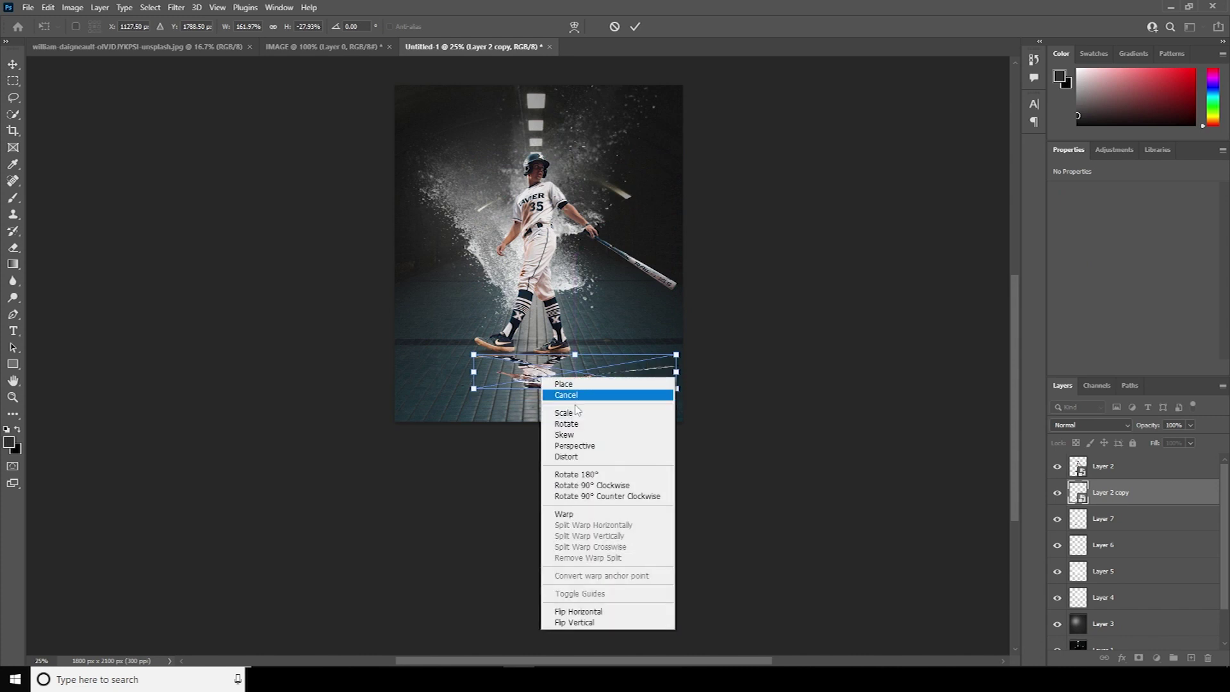
click(564, 435)
drag(575, 389, 685, 388)
key(Return)
key(b)
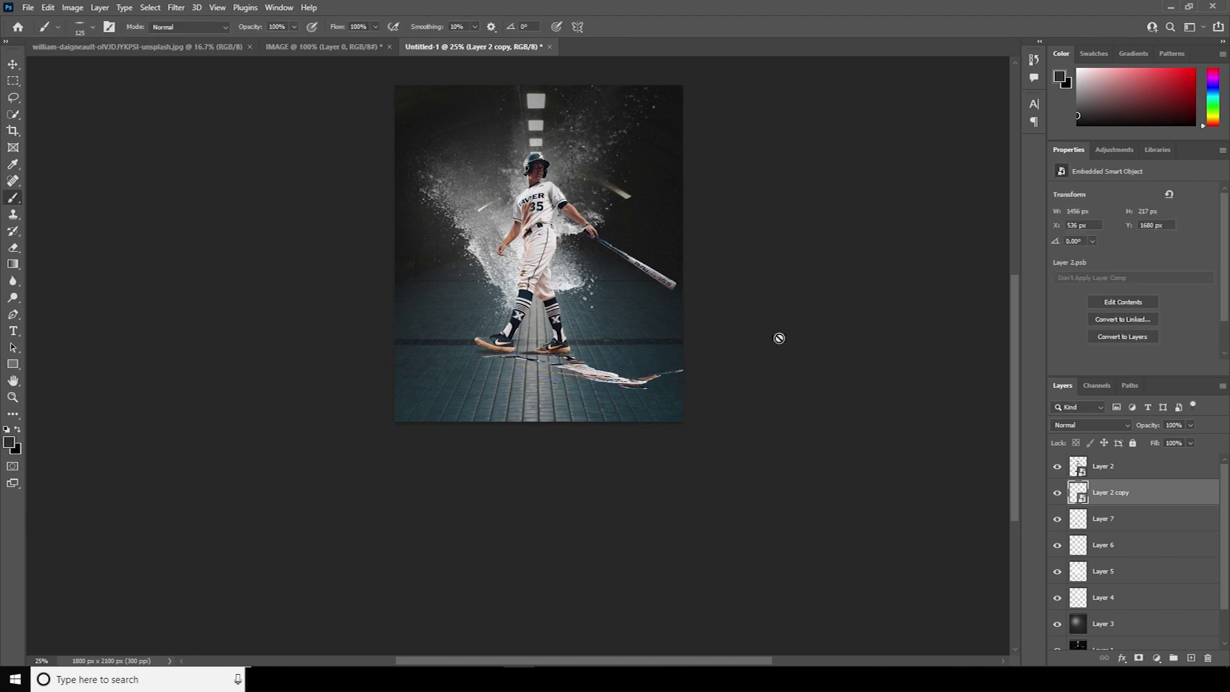
Apply a Color Overlay in dark grey 252525 at 100% opacity to the flipped player copy
click(1120, 658)
click(1139, 603)
drag(677, 365, 959, 205)
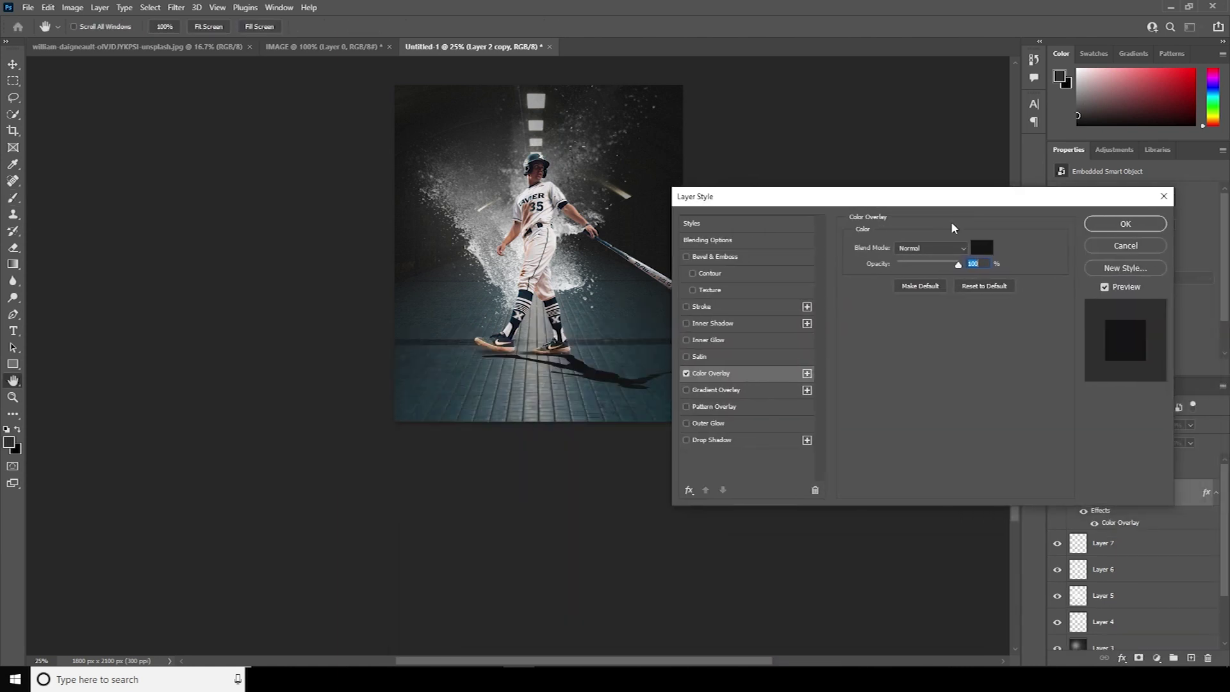
click(982, 248)
click(717, 463)
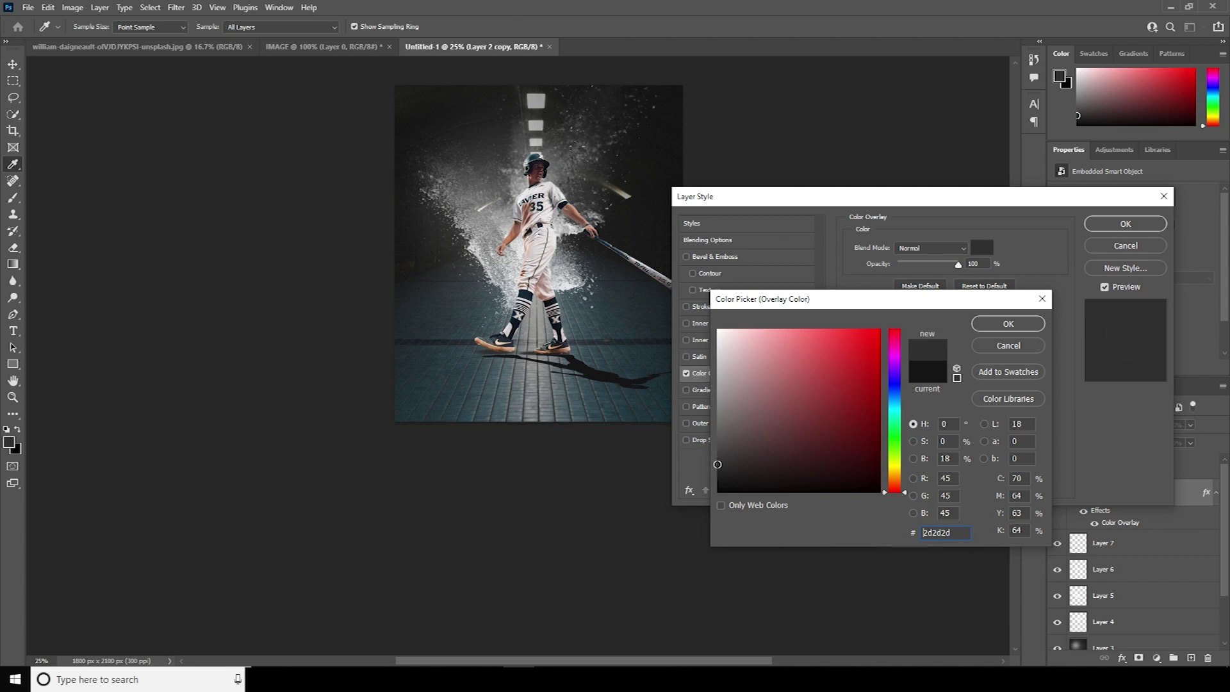
click(980, 323)
click(1089, 224)
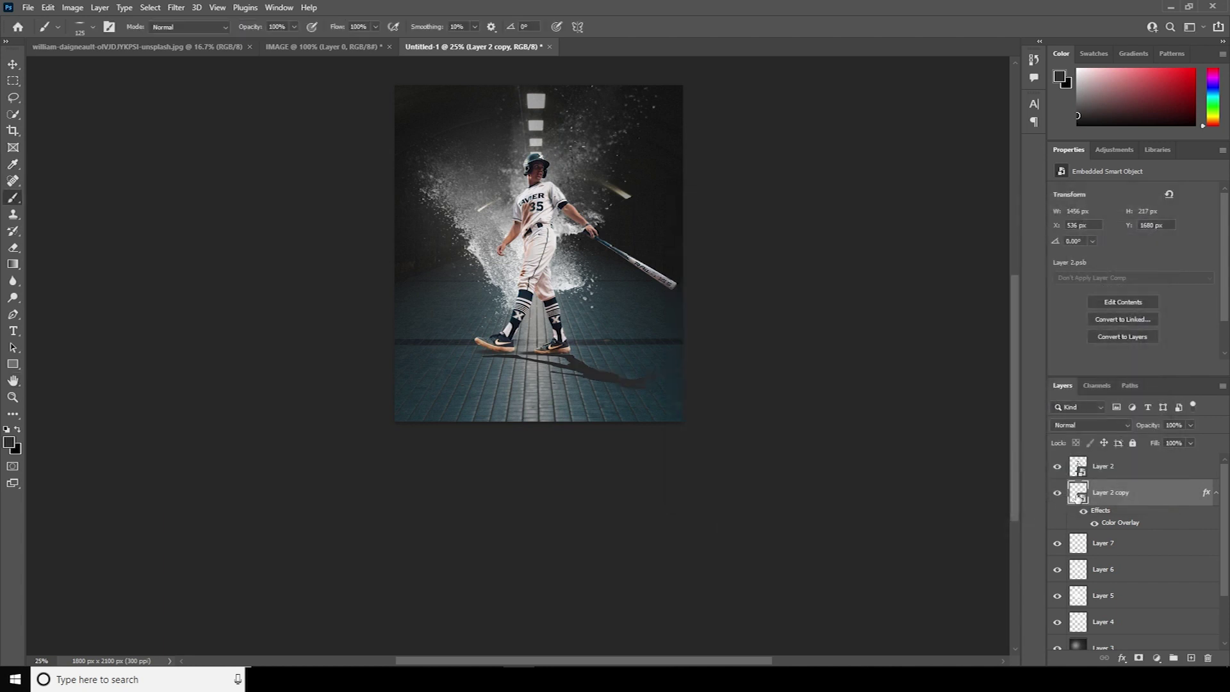
Soften the cast shadow layer with a 9.0-pixel Gaussian Blur and lower its opacity
click(176, 8)
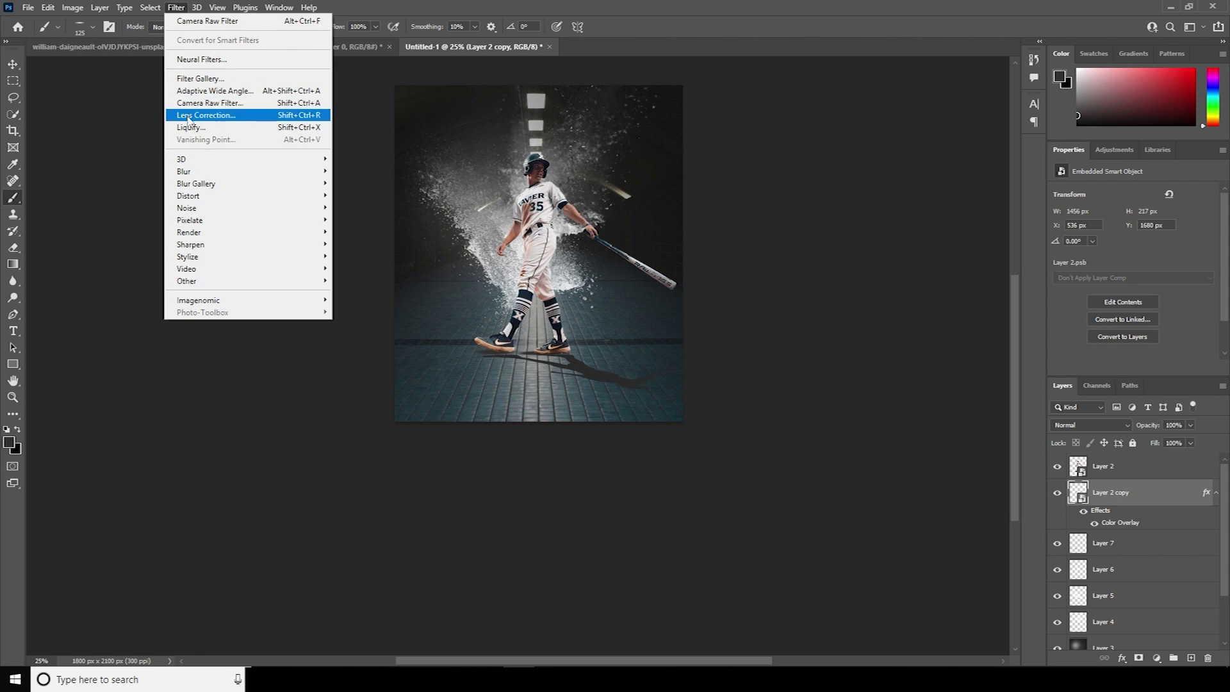
mouse_move(221, 173)
click(366, 219)
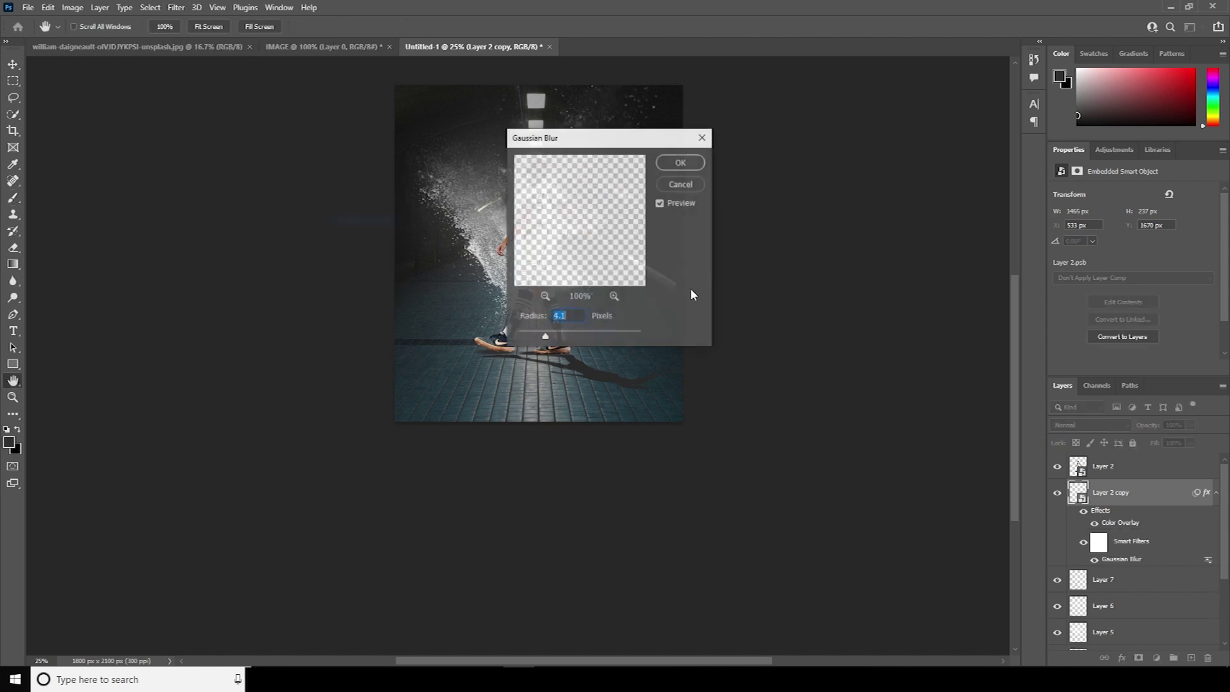
click(547, 296)
click(545, 296)
click(545, 295)
click(544, 296)
click(544, 295)
click(544, 294)
click(544, 293)
click(543, 294)
drag(549, 334, 564, 338)
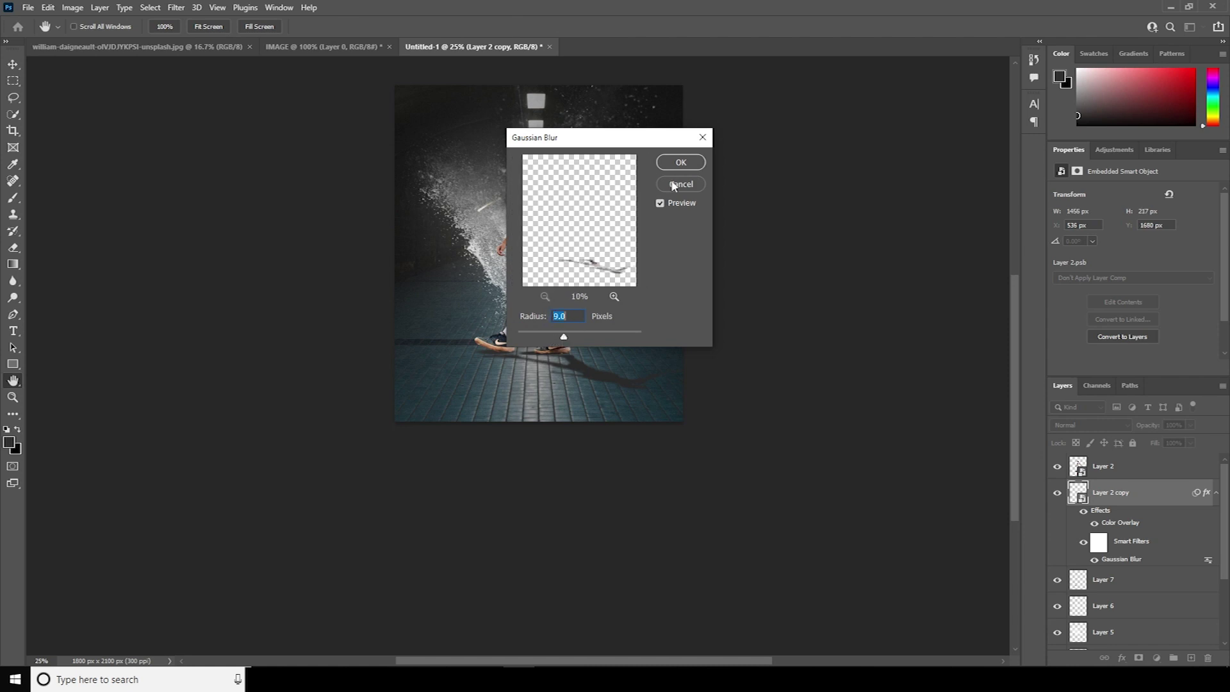
click(680, 162)
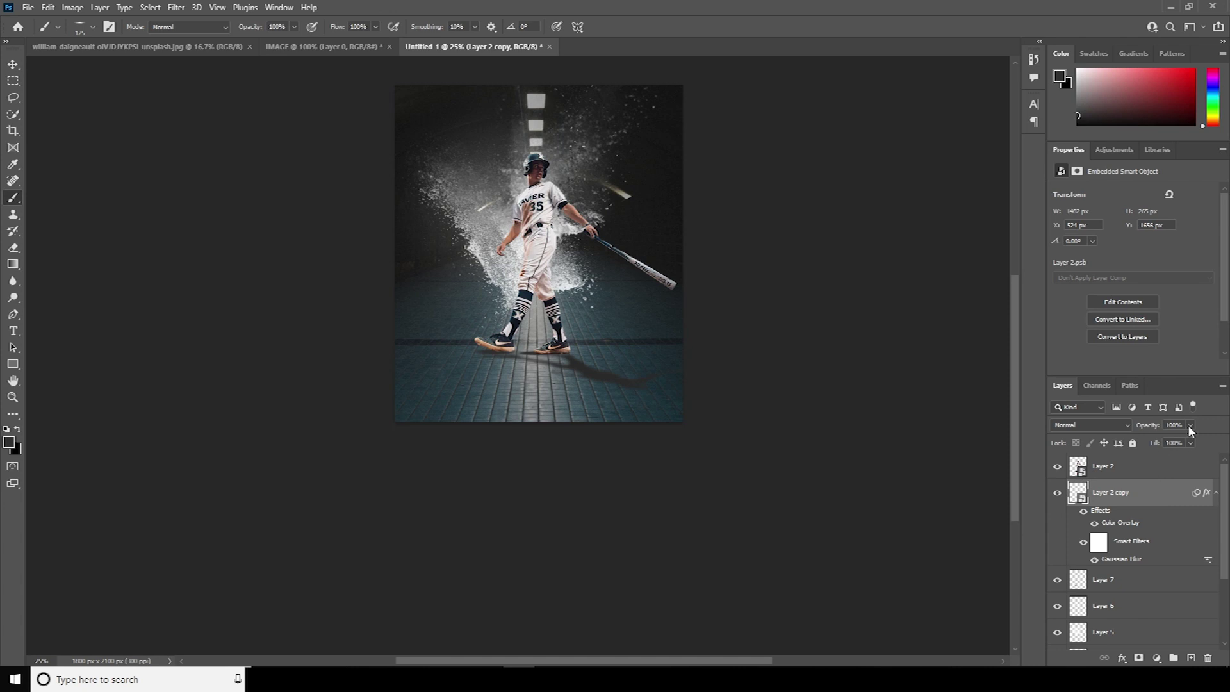
drag(1151, 440, 1159, 445)
Add a new layer clipped to the player and choose the Soft Round brush for painting on it
click(1096, 469)
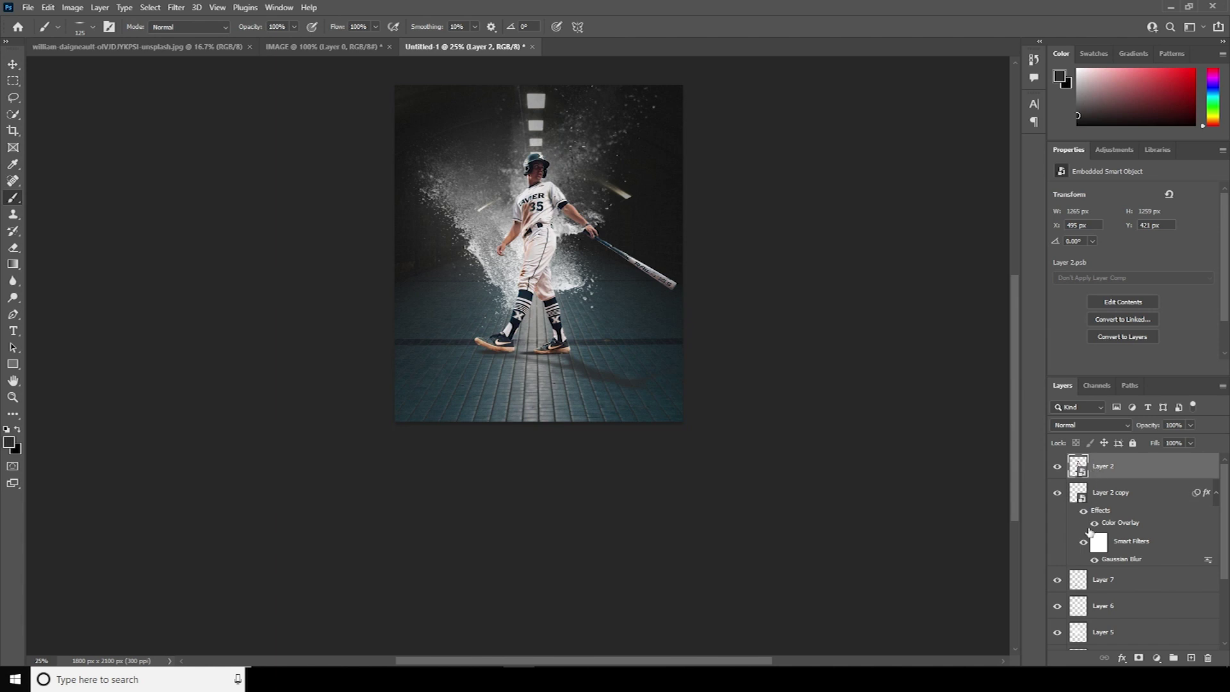
click(1189, 658)
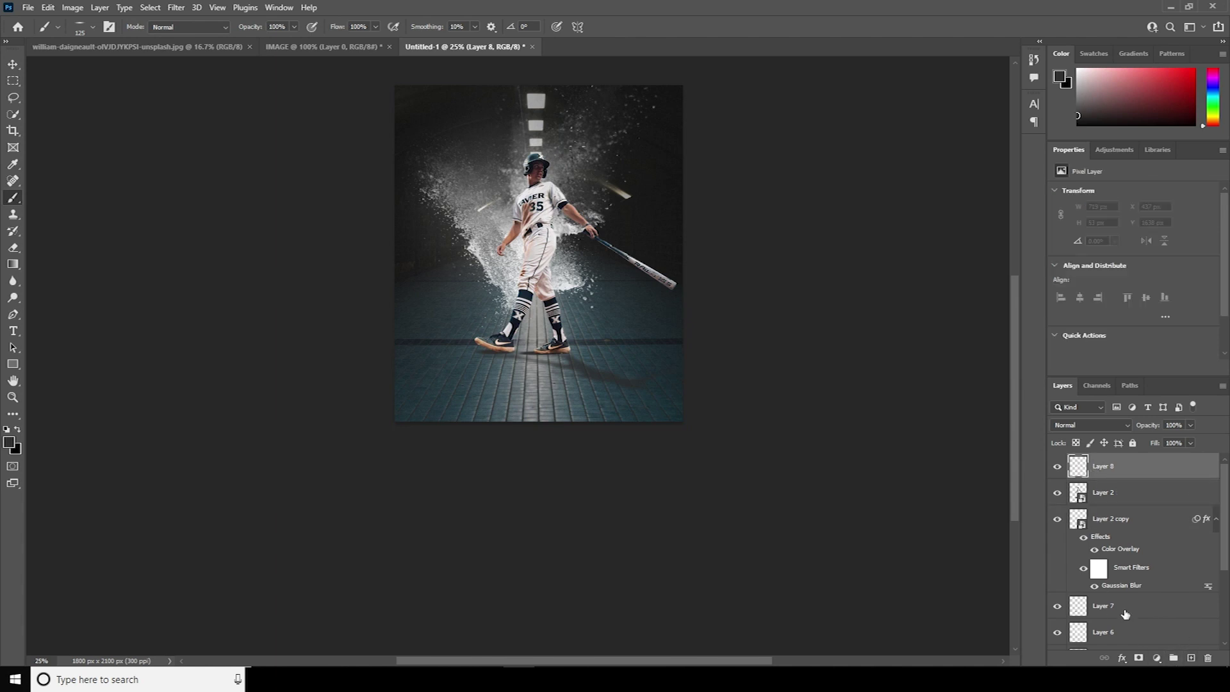
key(ctrl+1)
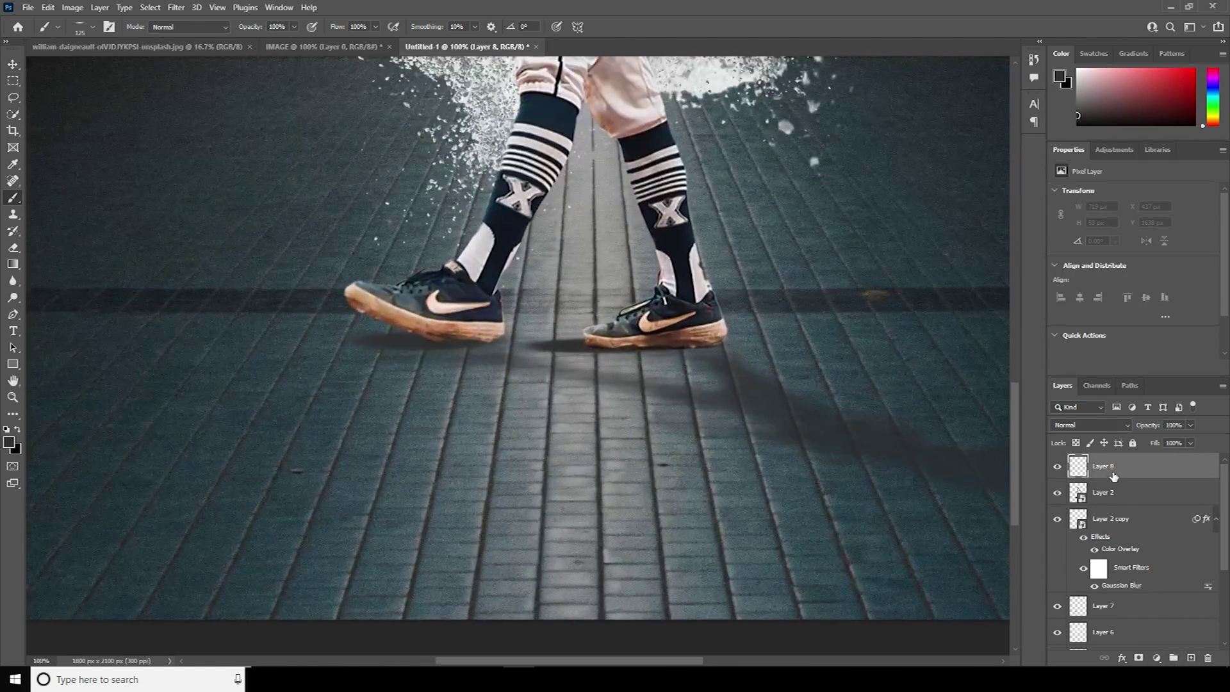
right_click(1113, 469)
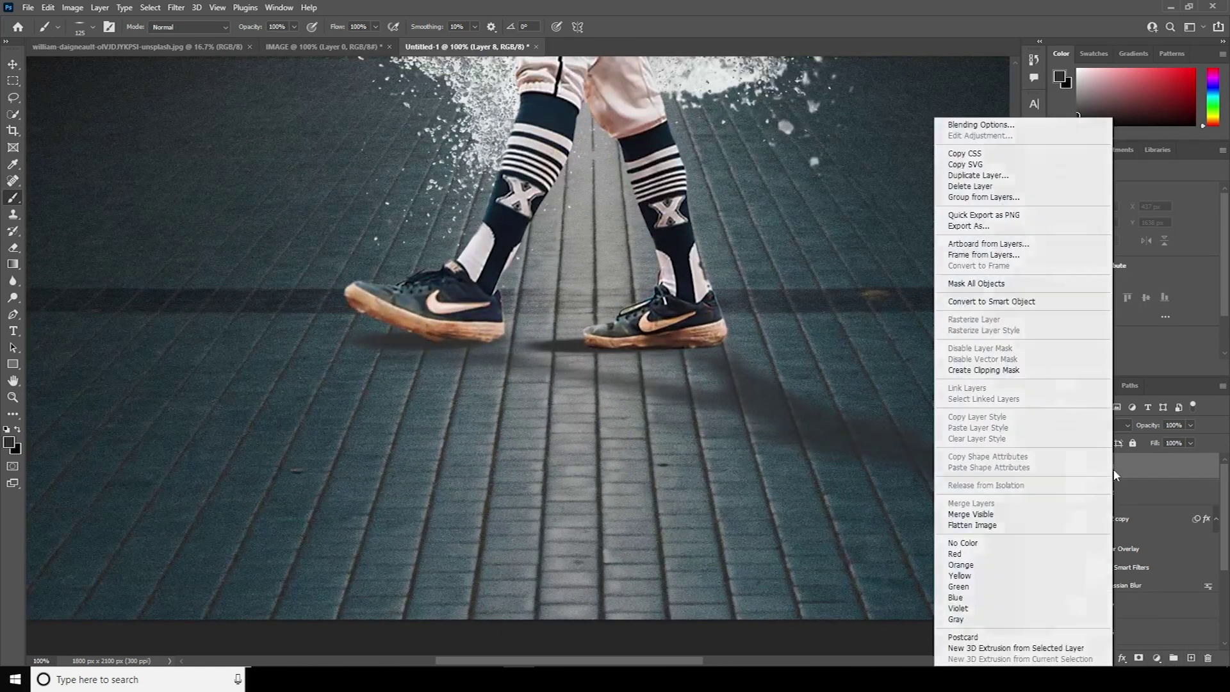
click(1002, 375)
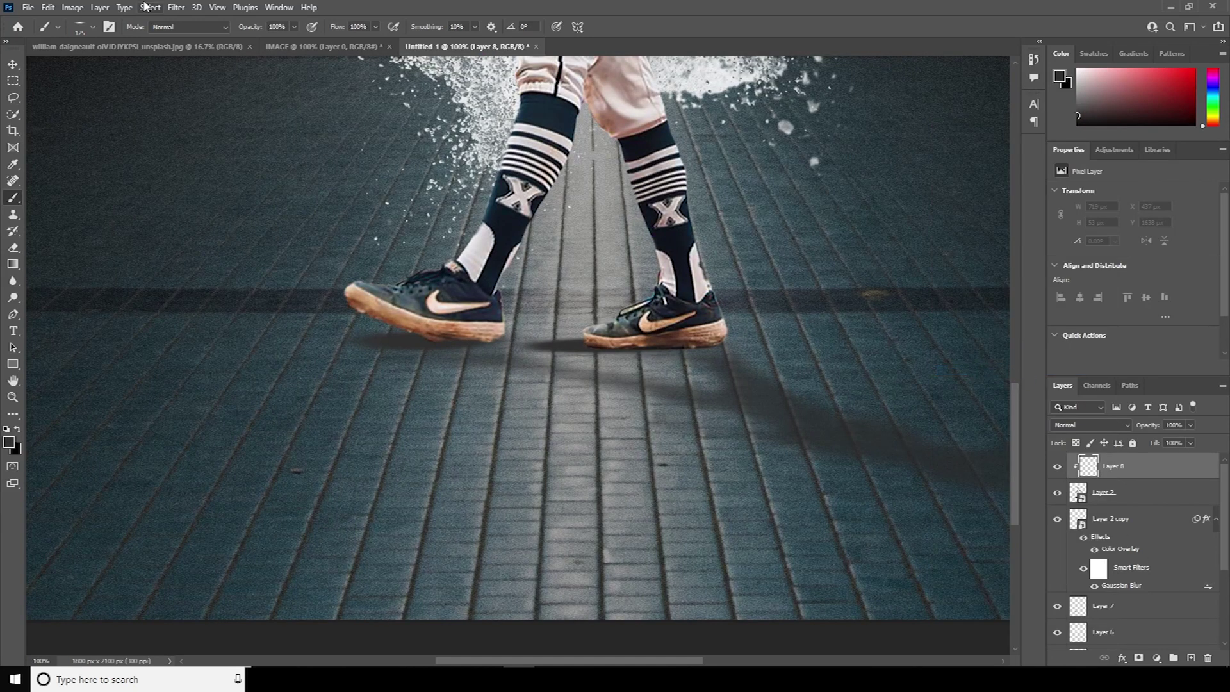
click(93, 28)
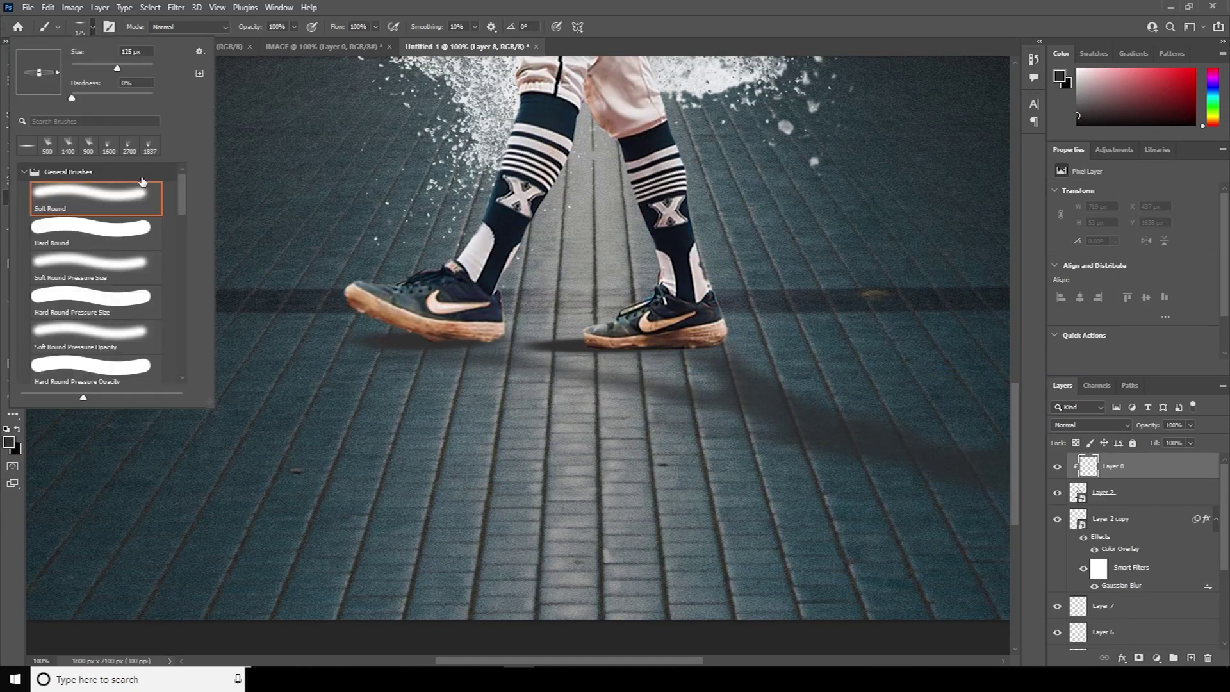
double_click(100, 193)
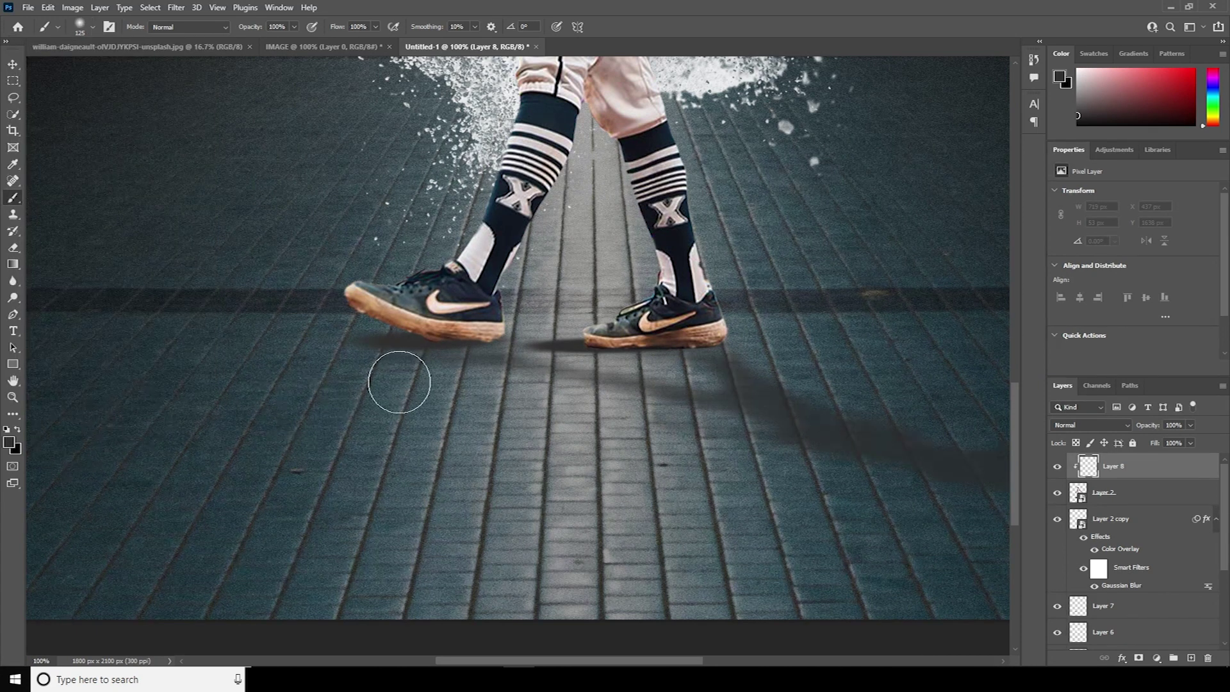
Paint soft black shading over the player's shoes and lower legs with the brush at 80 px
click(17, 429)
key([)
key([)
key([)
mouse_move(411, 350)
mouse_down()
mouse_move(494, 367)
mouse_move(327, 332)
mouse_move(506, 351)
mouse_up()
mouse_move(641, 368)
mouse_down()
mouse_move(804, 352)
mouse_move(711, 374)
mouse_move(557, 363)
mouse_move(658, 374)
mouse_move(771, 354)
mouse_move(748, 356)
mouse_move(747, 344)
mouse_move(599, 387)
mouse_move(489, 392)
mouse_move(602, 368)
mouse_move(476, 384)
mouse_move(501, 357)
mouse_move(268, 367)
mouse_move(415, 355)
mouse_move(296, 318)
mouse_up()
key(ctrl+minus)
key(ctrl+minus)
key(ctrl+minus)
key(ctrl+minus)
key(ctrl+minus)
key(ctrl+minus)
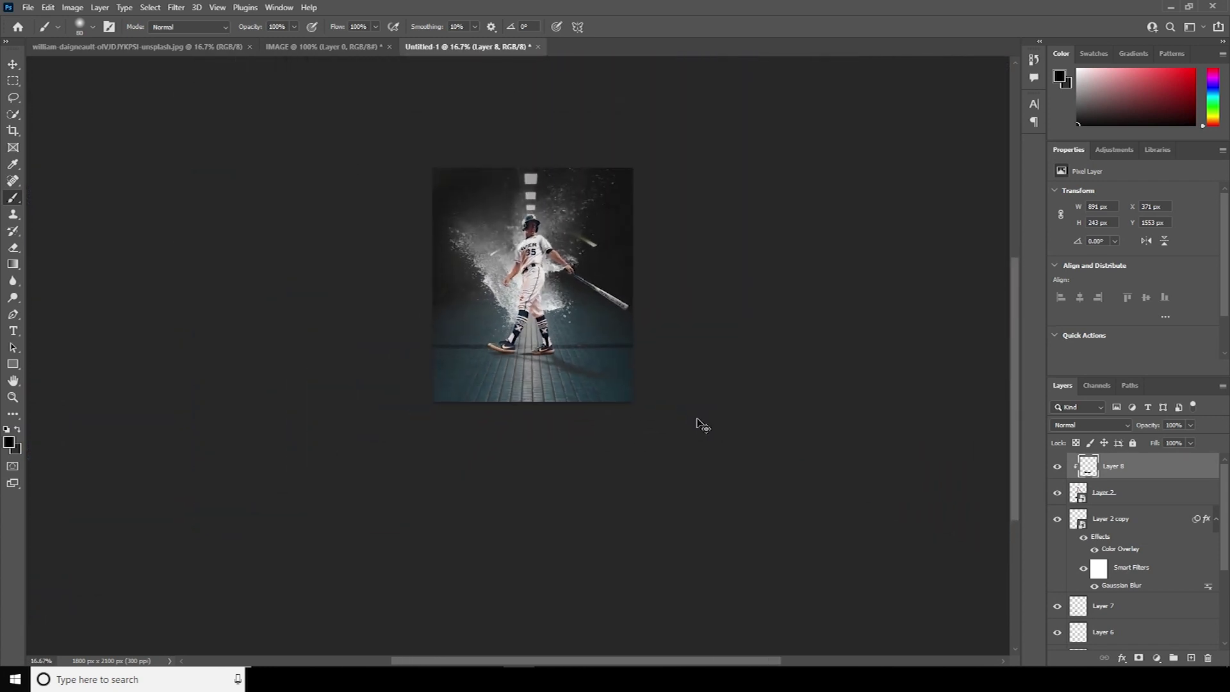
Place a soft white 800 px brush glow beside the player's head on a new top layer, with layer opacity at 58%
key(ctrl+plus)
key(ctrl+plus)
key(ctrl+plus)
scroll(515, 351, up, 5)
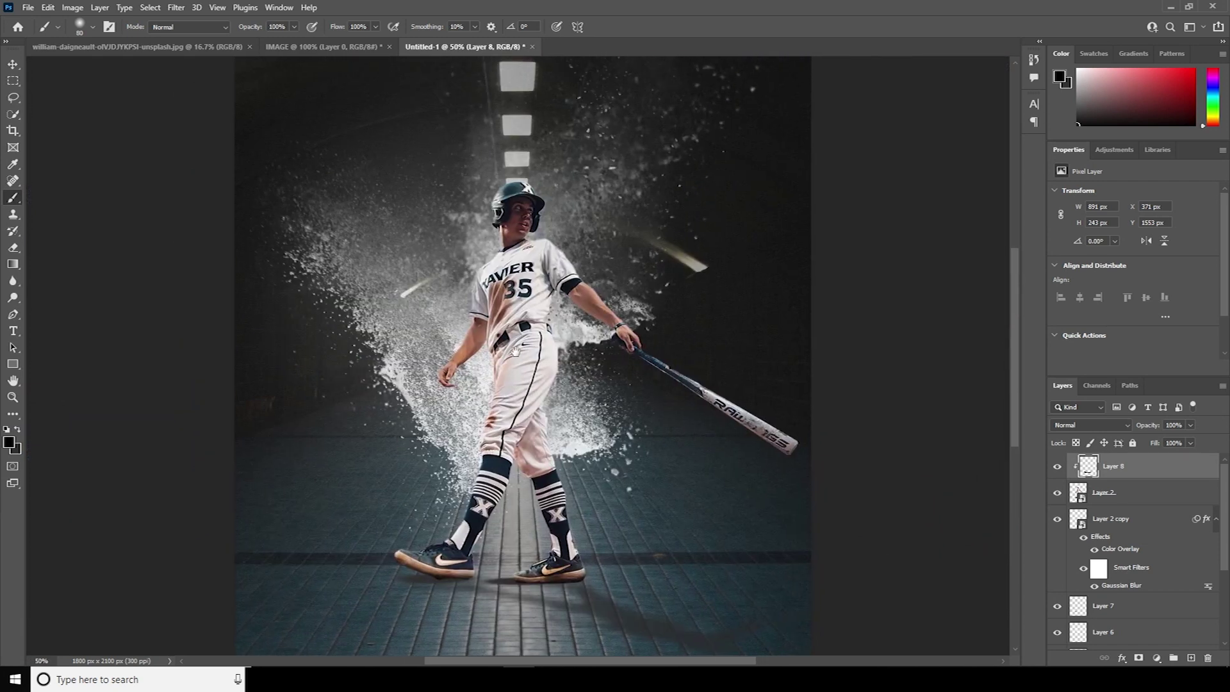
key(ctrl+plus)
key(ctrl+plus)
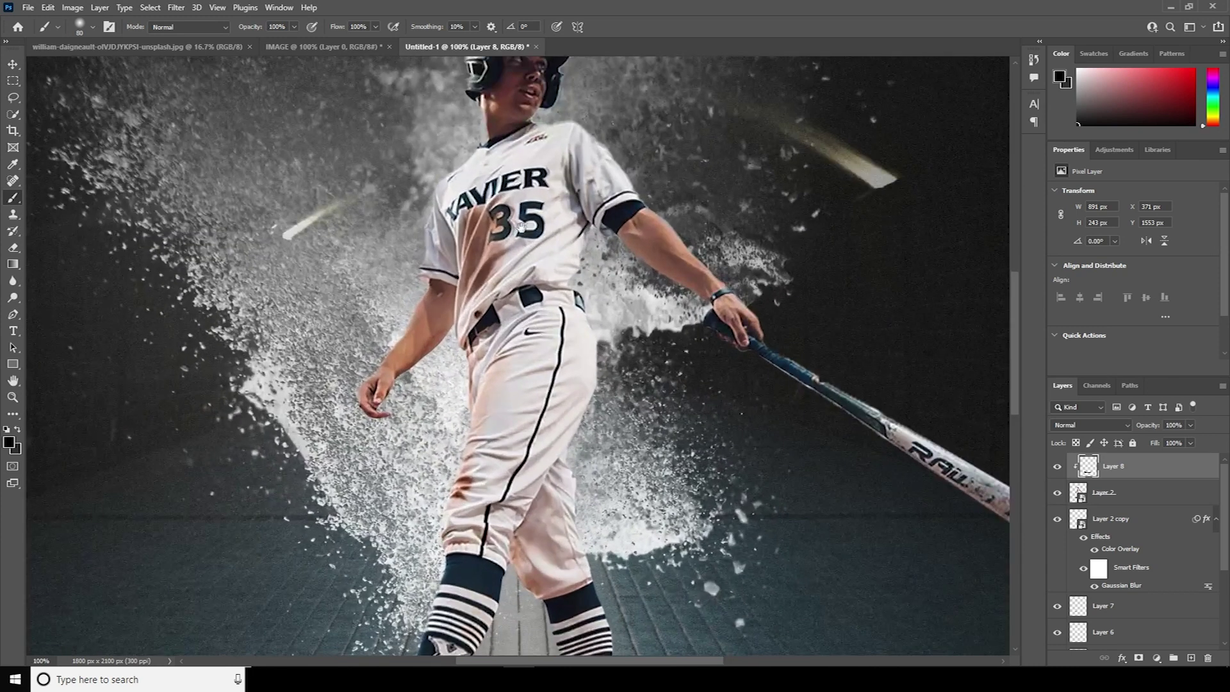
scroll(681, 400, up, 2)
click(1190, 657)
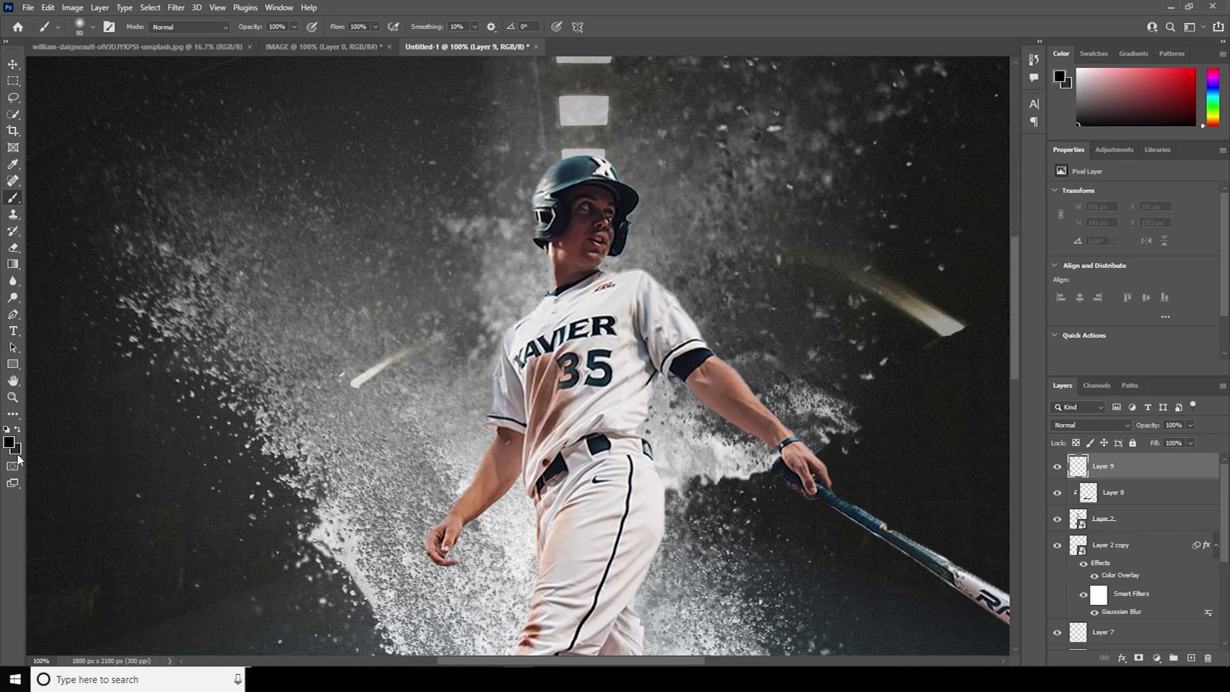
click(17, 430)
key(bracketright)
key(bracketright)
key(bracketright)
key(bracketright)
key(bracketright)
key(bracketright)
key(bracketright)
key(bracketright)
key(bracketright)
key(bracketright)
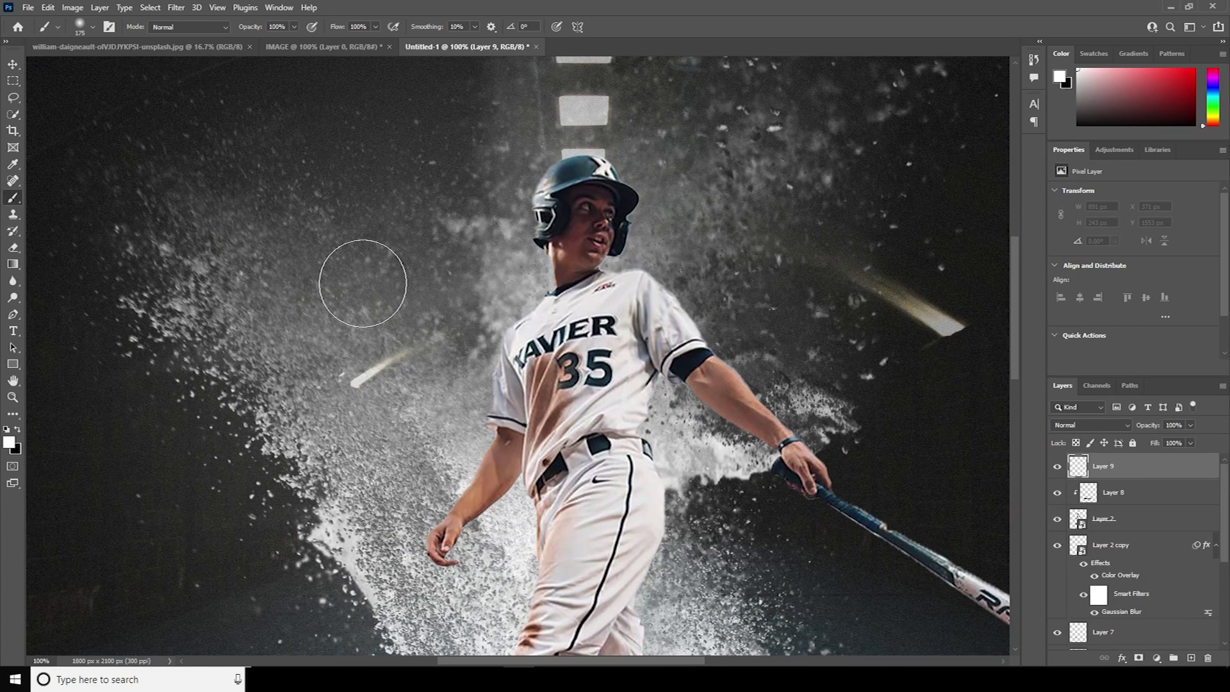
key(bracketright)
key(bracketright)
key(bracketright)
key(ctrl+minus)
key(ctrl+minus)
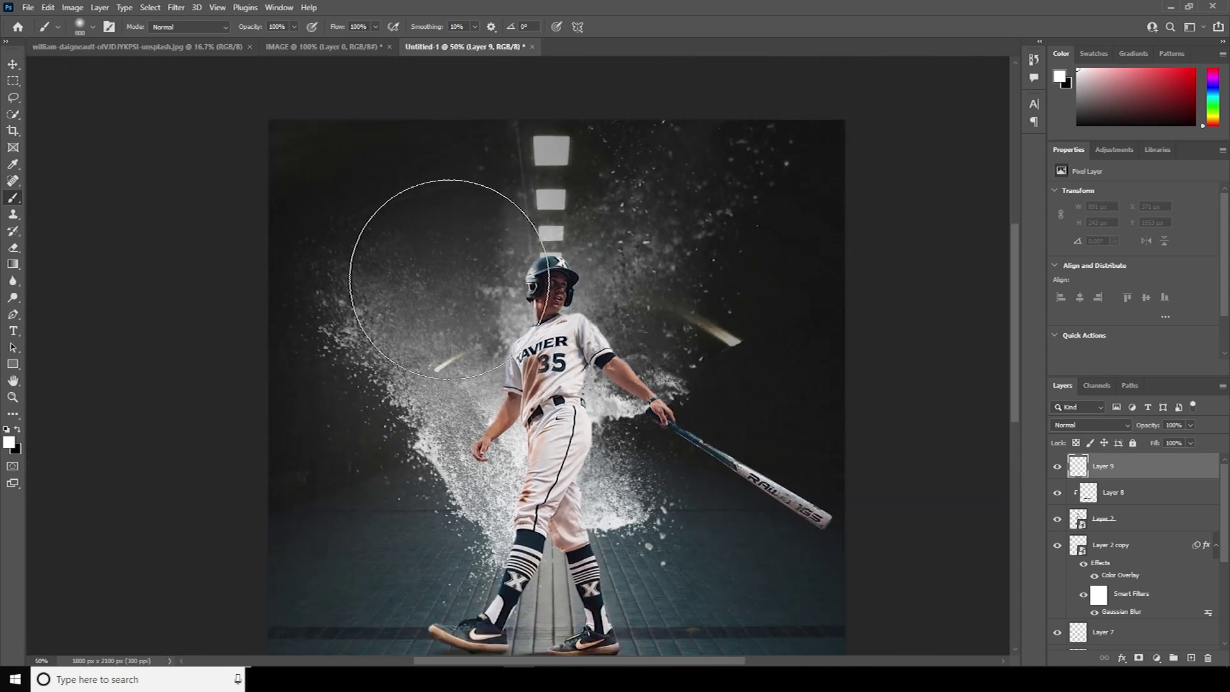
click(445, 281)
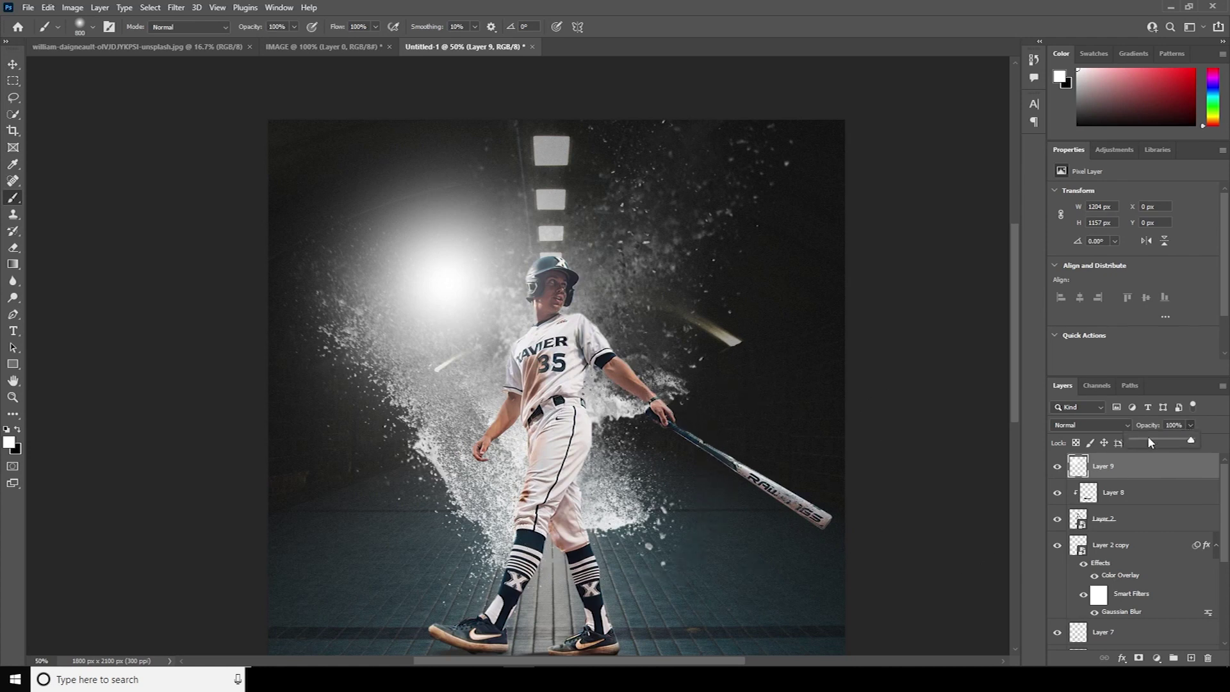
drag(1151, 440, 1167, 445)
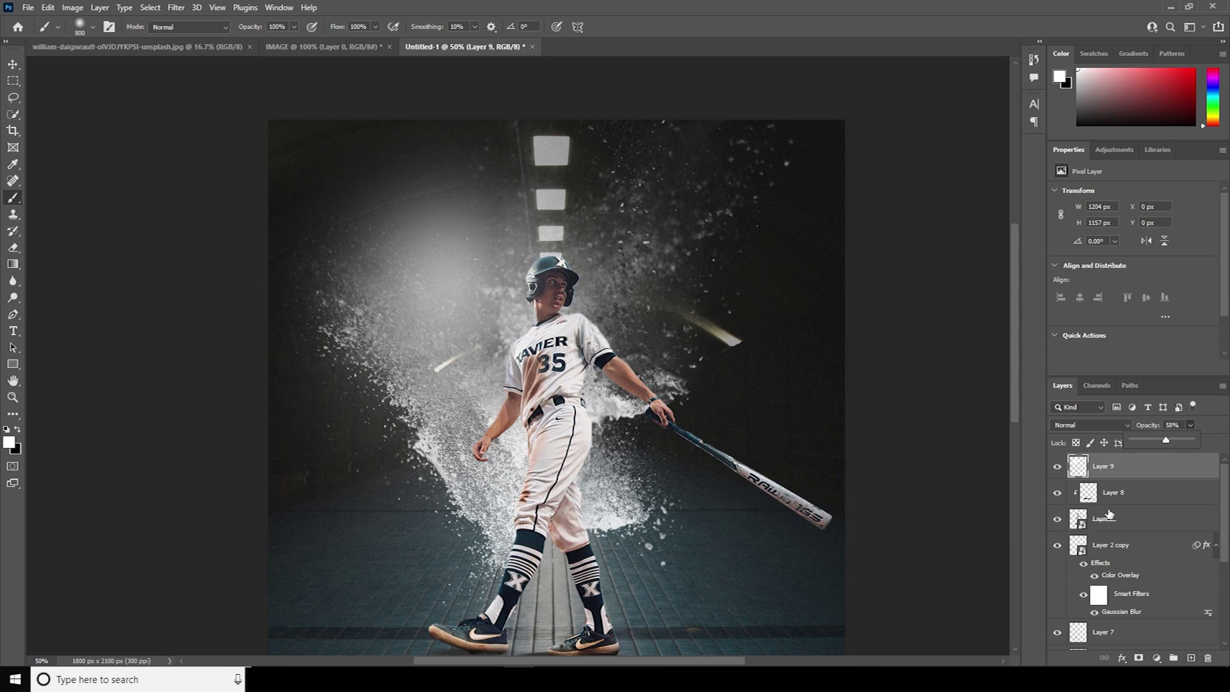
Add a new layer directly below the glow layer and clip it to the player
click(1092, 500)
click(1189, 658)
right_click(1125, 494)
click(991, 376)
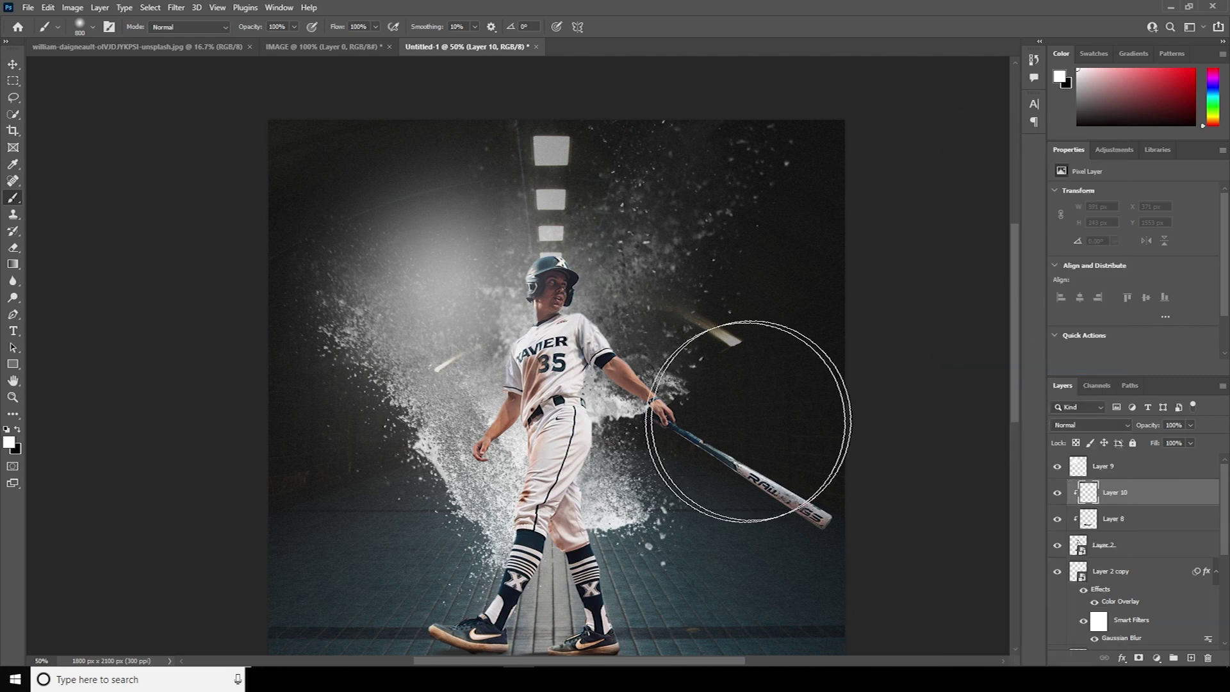
Paint soft white rim light along the helmet, neck, jersey, arm and leg edges facing the glow with a 70 px brush
key(ctrl+plus)
key(ctrl+plus)
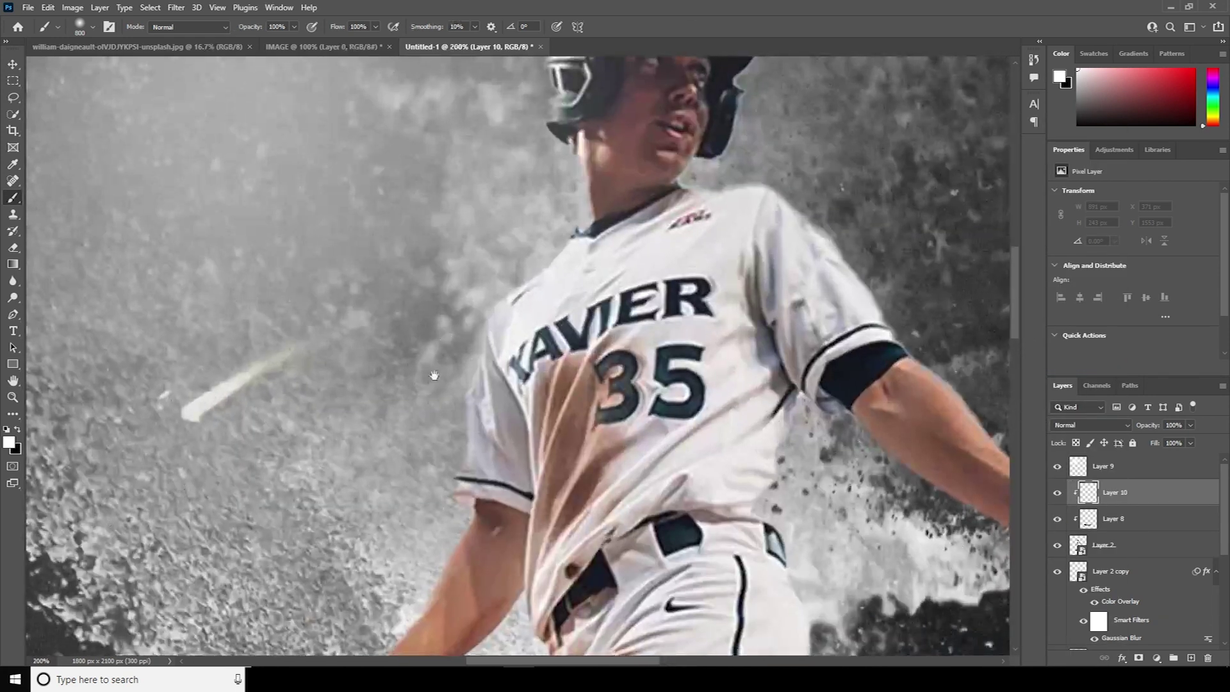
key(ctrl+plus)
key(bracketleft)
key(bracketleft)
key(bracketleft)
key(bracketleft)
key(bracketleft)
key(bracketleft)
key(bracketleft)
key(bracketleft)
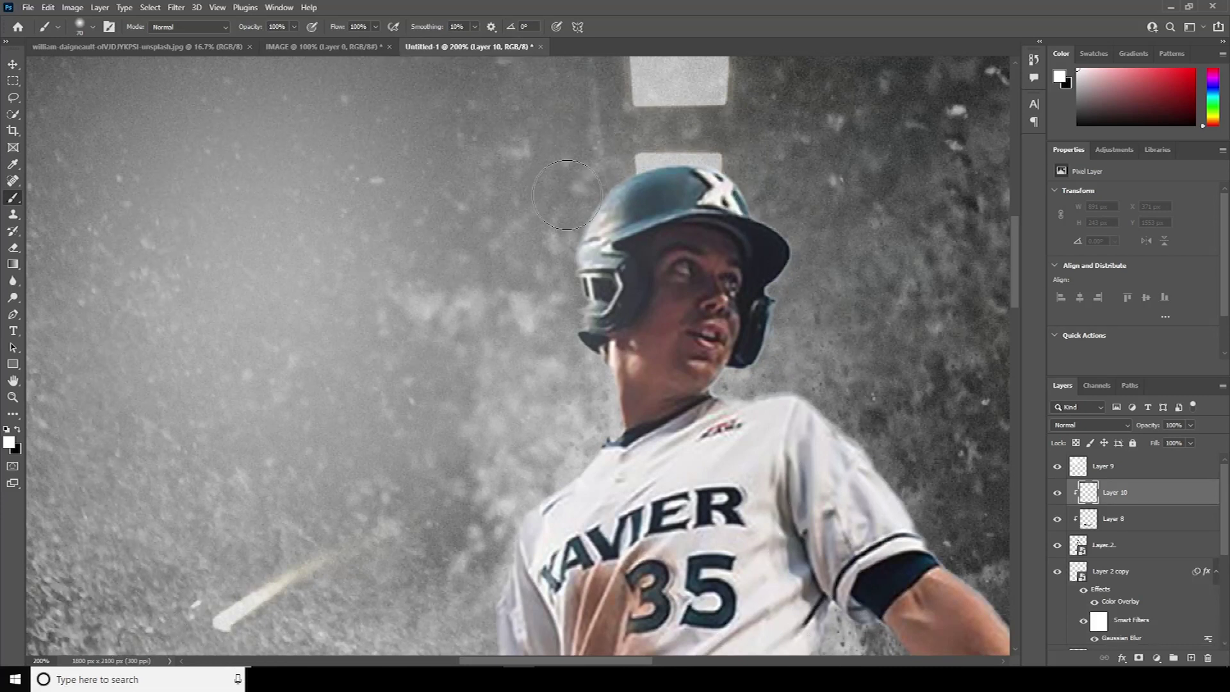
mouse_move(551, 230)
mouse_down()
mouse_move(570, 417)
mouse_move(544, 448)
mouse_move(451, 501)
mouse_move(481, 270)
mouse_move(504, 465)
mouse_move(543, 335)
mouse_up()
drag(554, 355, 435, 563)
drag(649, 525, 659, 256)
mouse_move(663, 348)
mouse_down()
mouse_move(635, 457)
mouse_move(648, 246)
mouse_up()
drag(642, 417, 556, 591)
drag(652, 96, 607, 509)
mouse_move(467, 420)
mouse_down()
mouse_move(539, 317)
mouse_move(541, 496)
mouse_up()
drag(544, 430, 592, 252)
drag(592, 252, 573, 450)
drag(606, 360, 606, 288)
drag(595, 242, 583, 358)
mouse_move(617, 220)
mouse_down()
mouse_move(670, 170)
mouse_move(712, 182)
mouse_up()
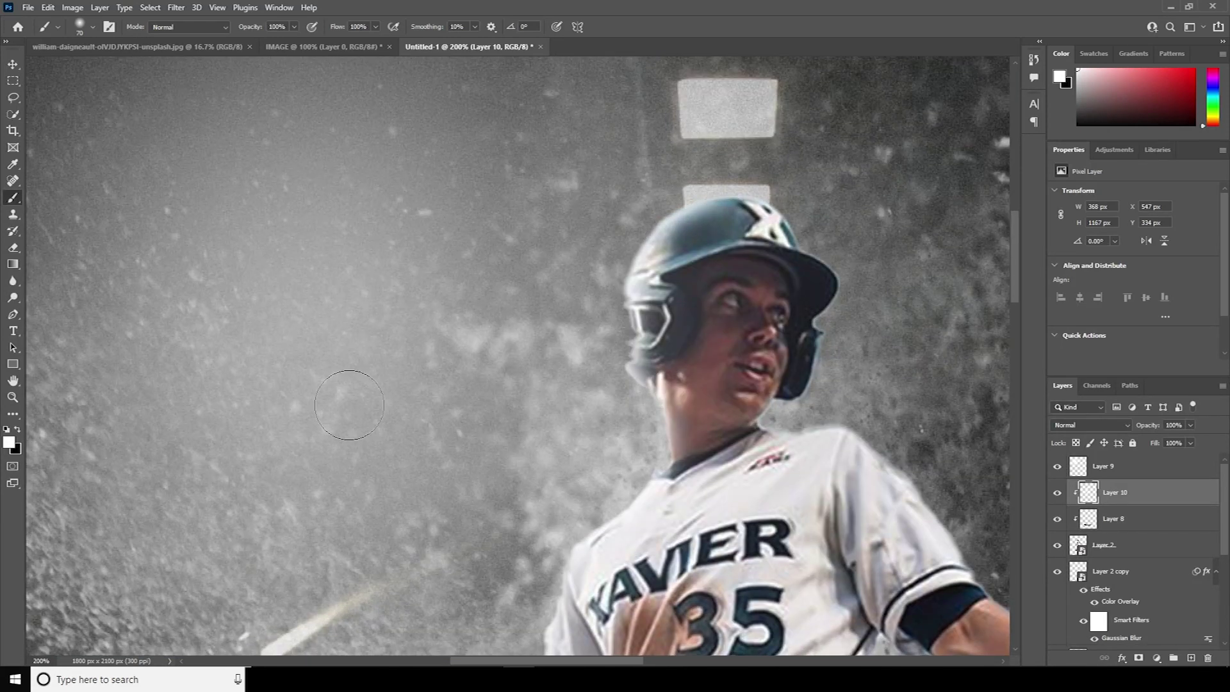
Compare the player with the rim-light layer hidden and shown
key(ctrl+minus)
key(ctrl+minus)
key(ctrl+minus)
key(ctrl+minus)
key(ctrl+minus)
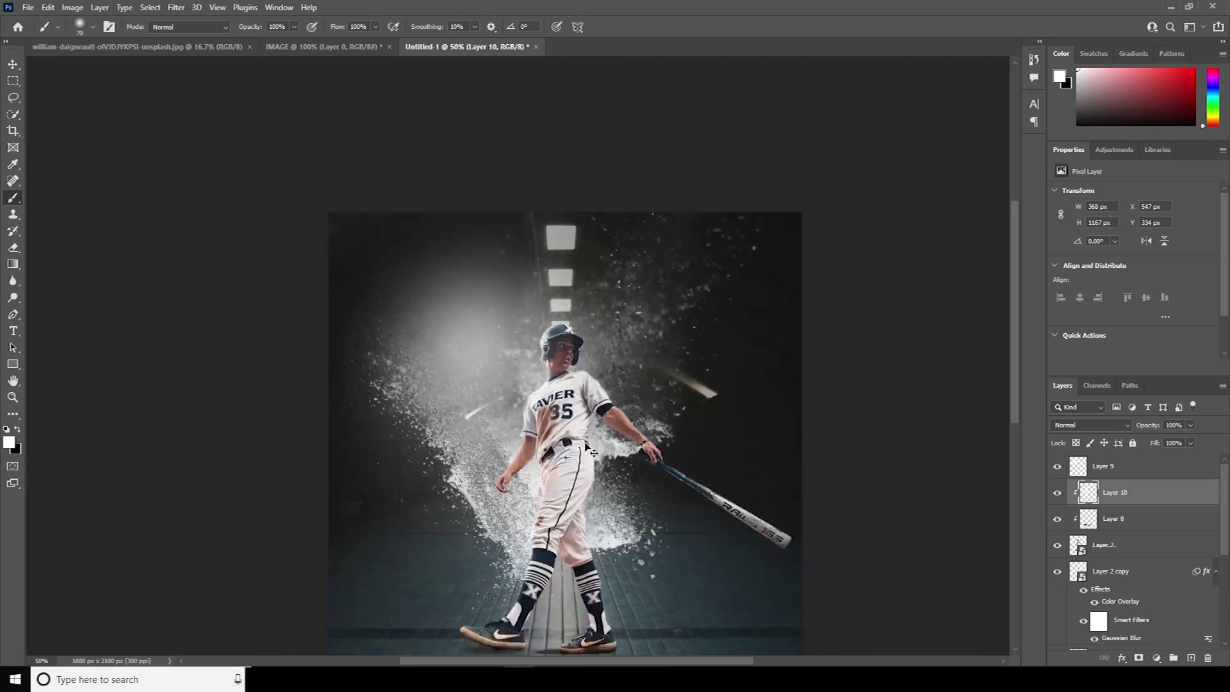
key(ctrl+plus)
key(ctrl+plus)
key(ctrl+plus)
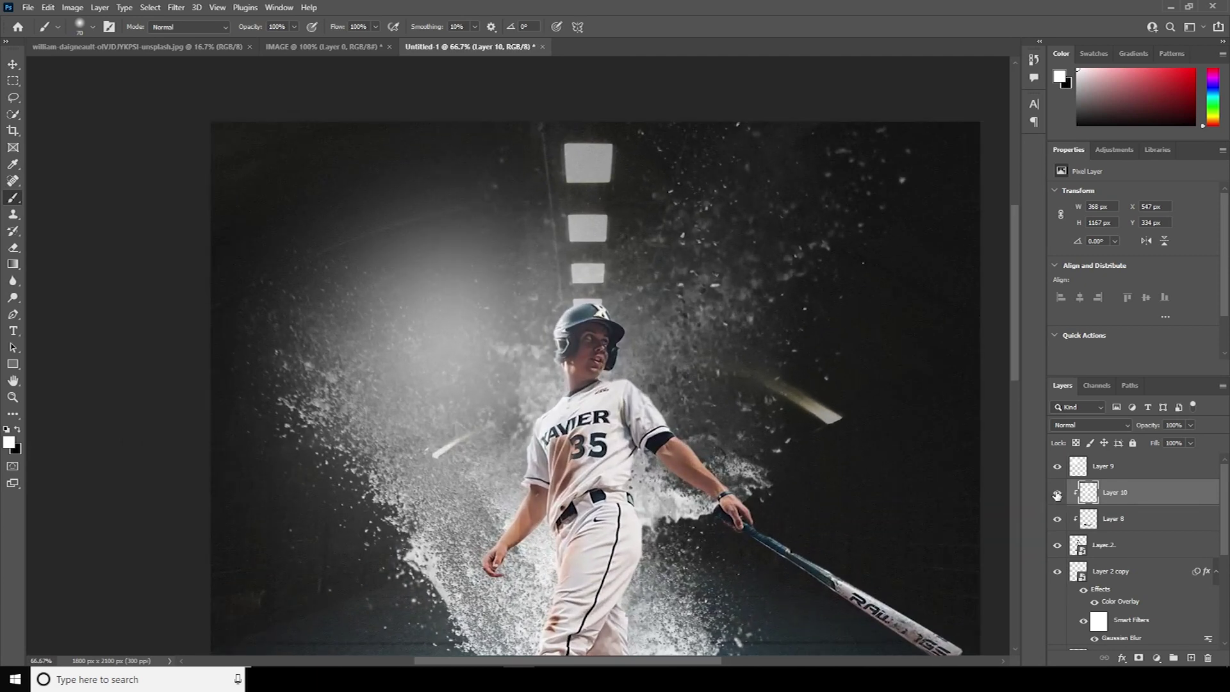
click(1057, 494)
click(1057, 494)
Set the Eraser to 90 px for trimming the rim light near the player's face and neck
key(e)
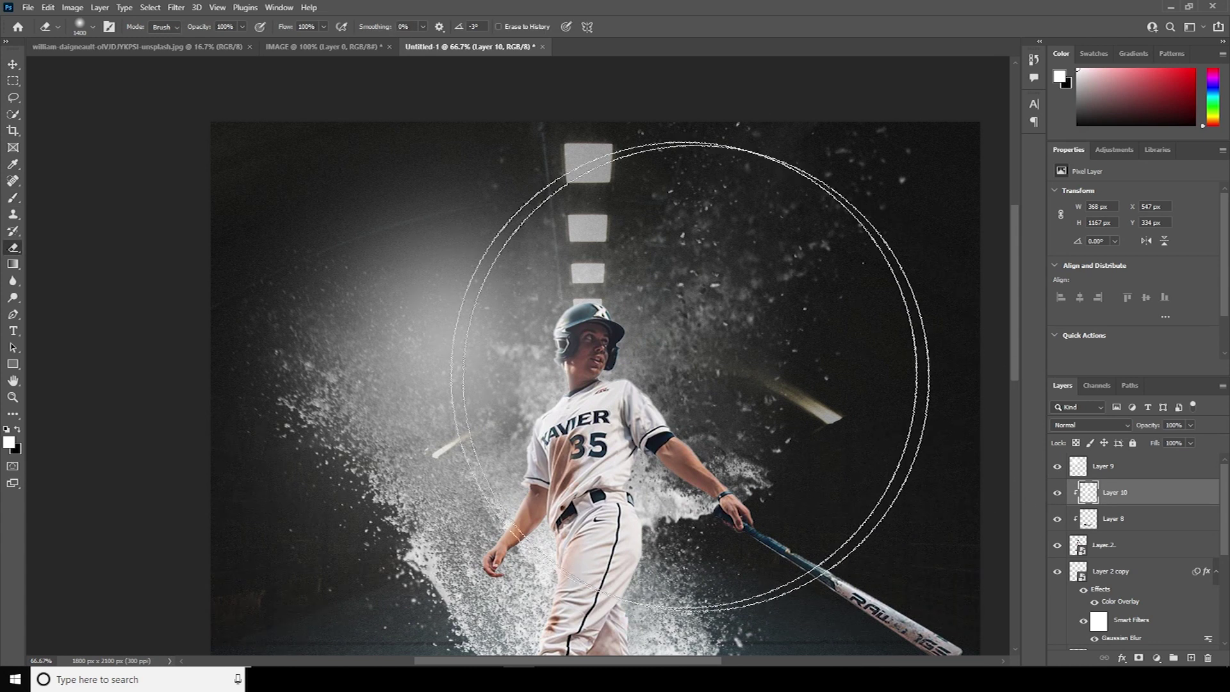
key(bracketleft)
key(bracketleft)
key(bracketleft)
key(bracketleft)
key(bracketleft)
key(bracketleft)
key(bracketleft)
key(bracketleft)
key(bracketleft)
key(bracketleft)
key(bracketleft)
key(bracketleft)
key(bracketleft)
key(bracketleft)
key(bracketleft)
key(bracketleft)
key(bracketleft)
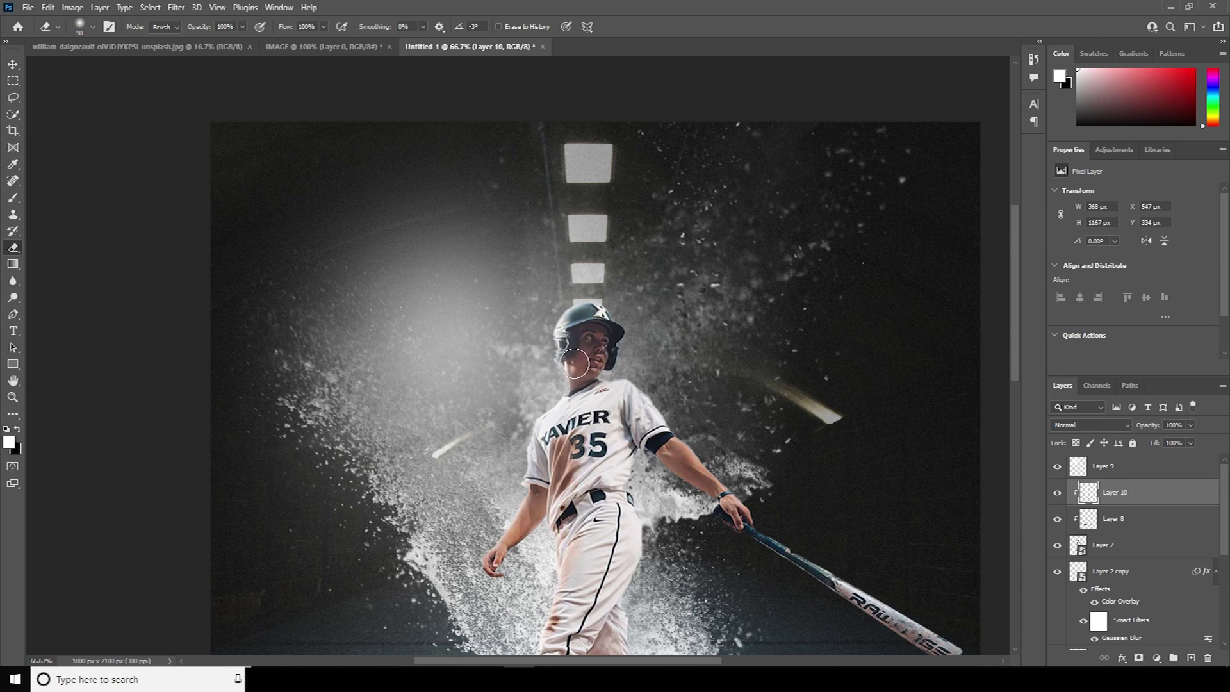
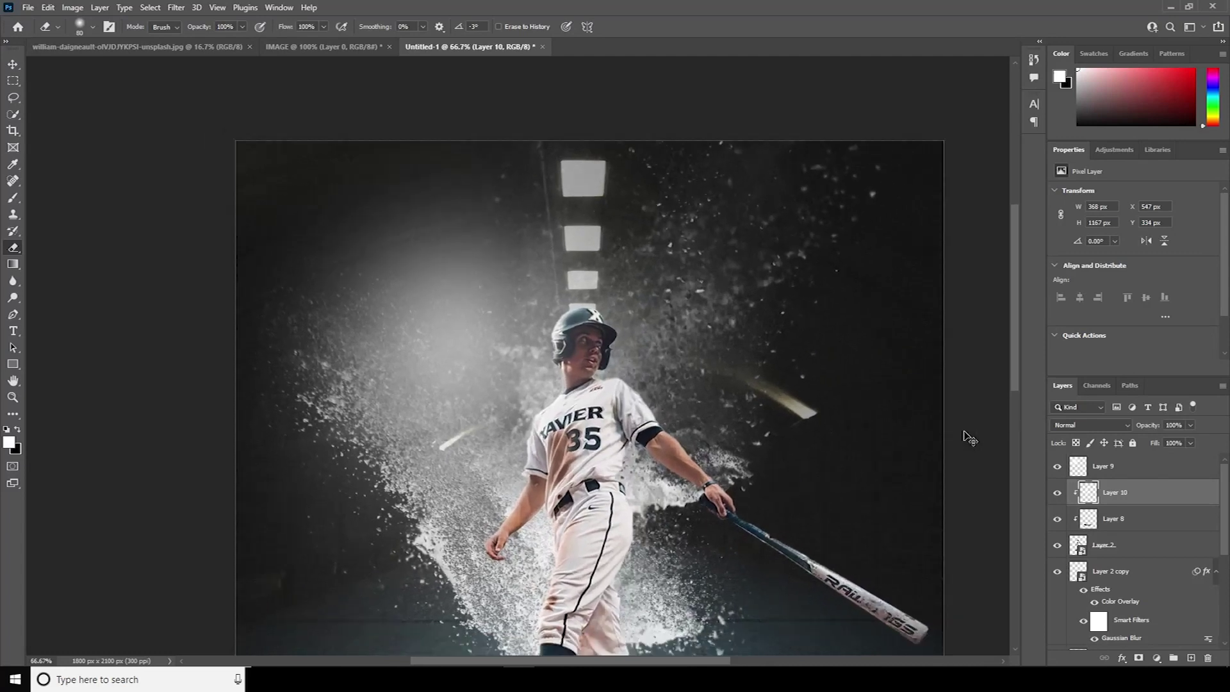
key(ctrl+minus)
Open the Camera Raw filter on the player layer and set Highlights -64, Shadows +56, Whites -56, Texture +42 and Clarity +65
key(ctrl+plus)
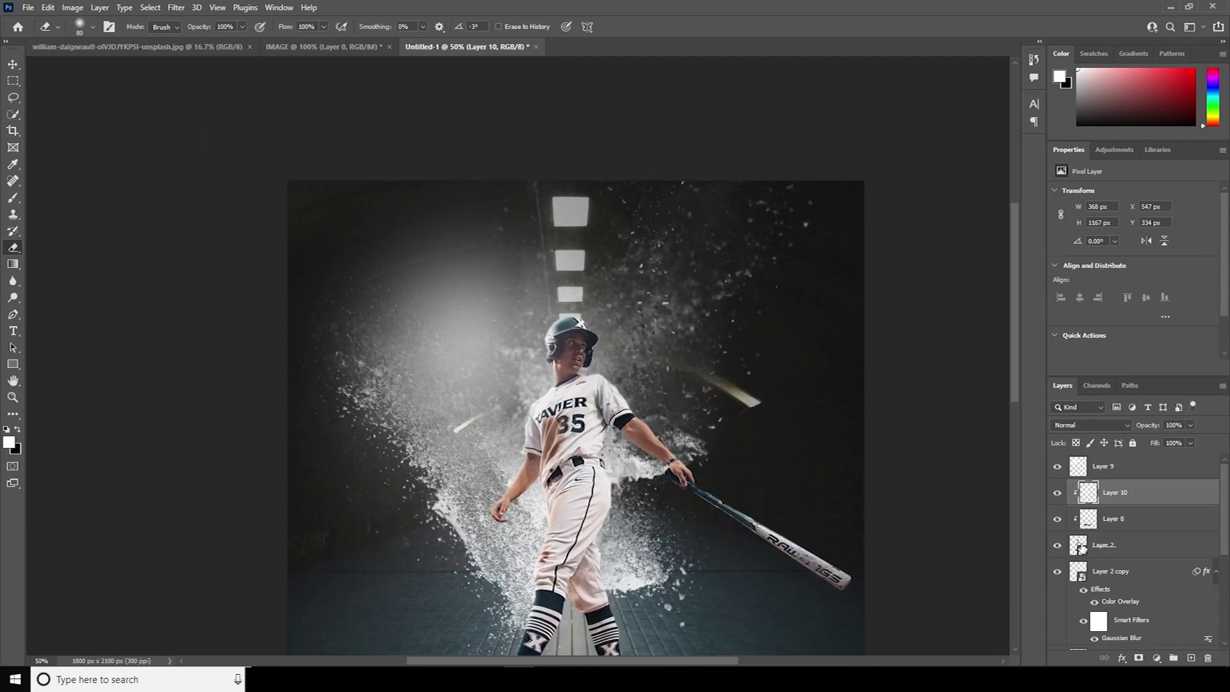
click(1082, 547)
click(177, 8)
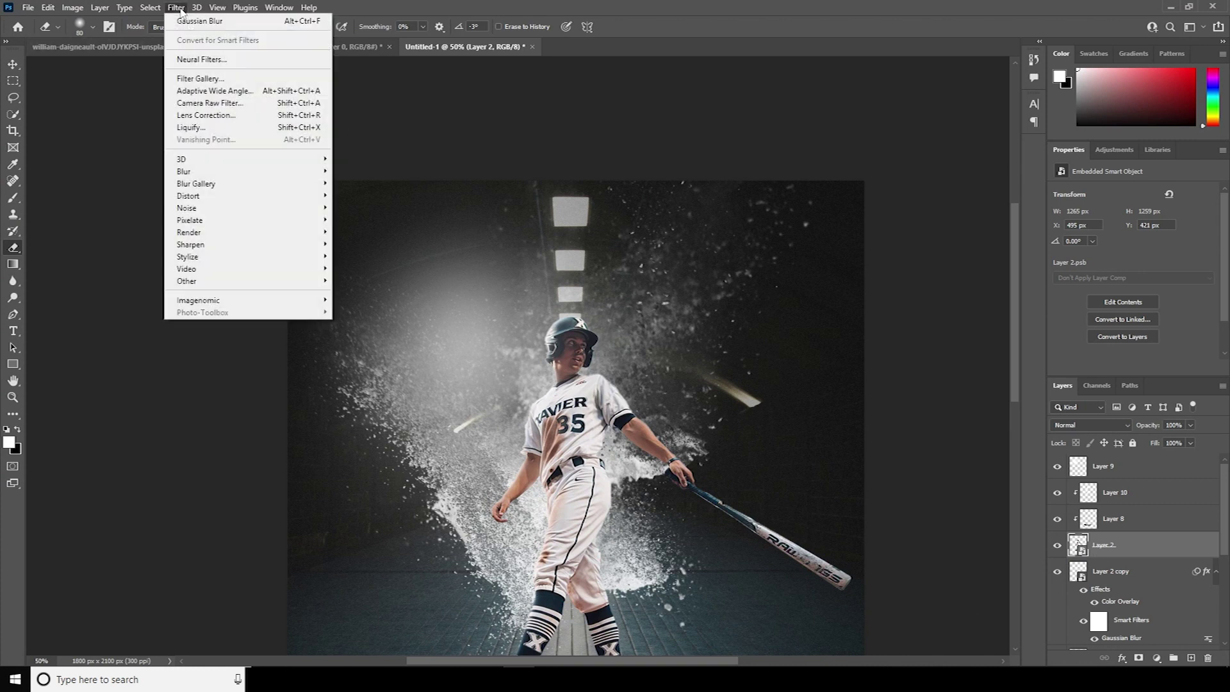
click(211, 104)
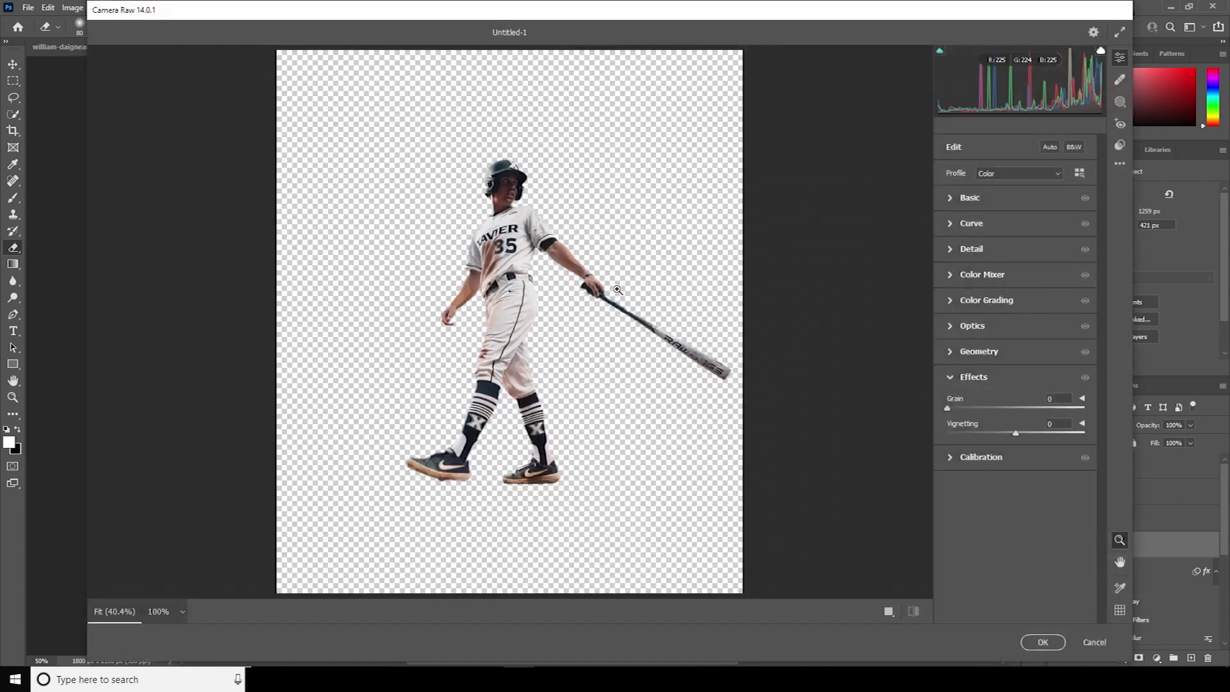
click(952, 199)
drag(1101, 243, 1104, 306)
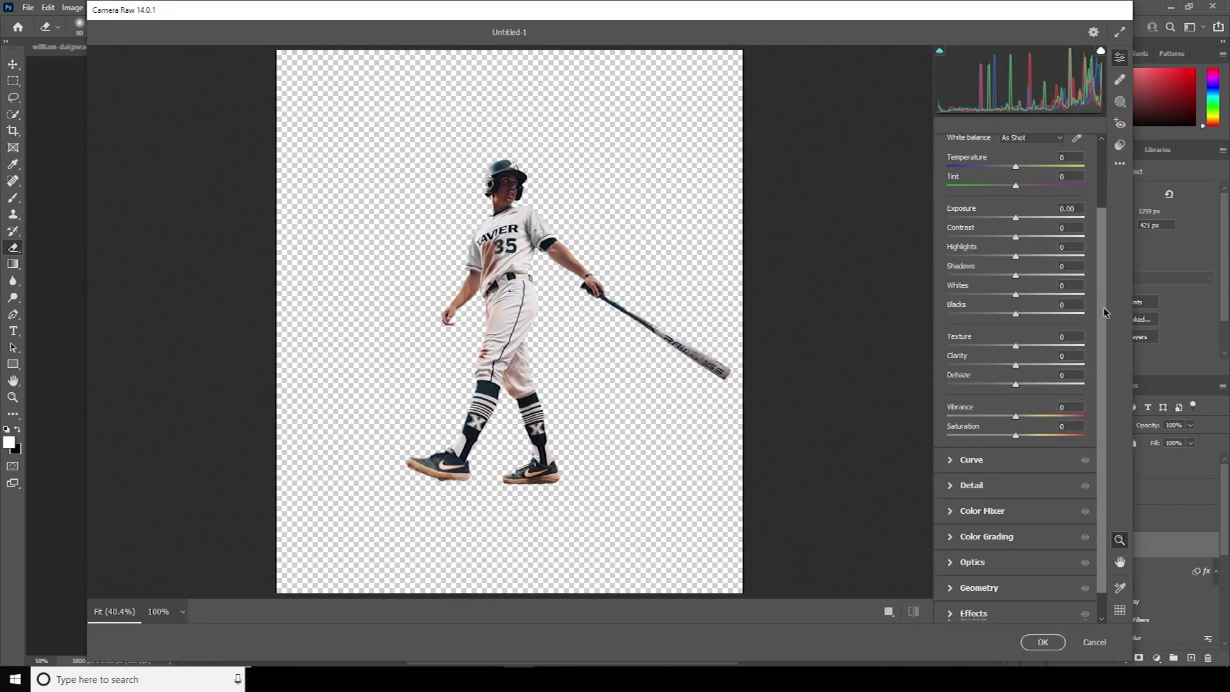
click(1051, 275)
drag(1051, 273, 1054, 273)
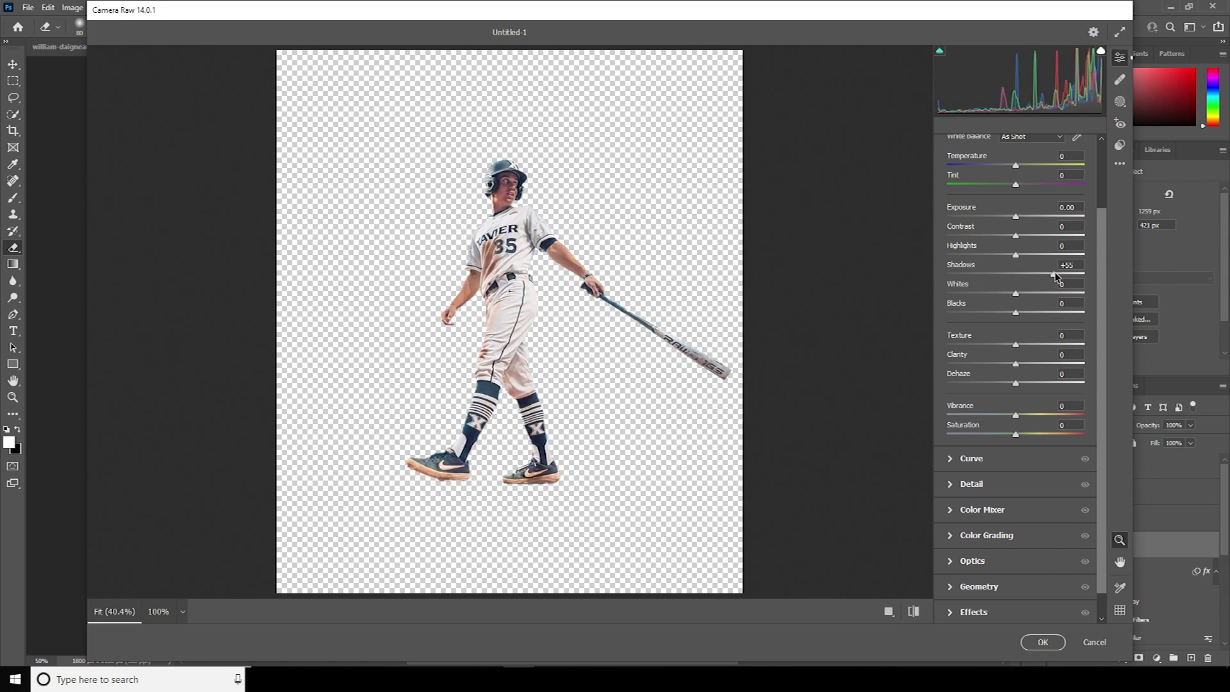
click(977, 294)
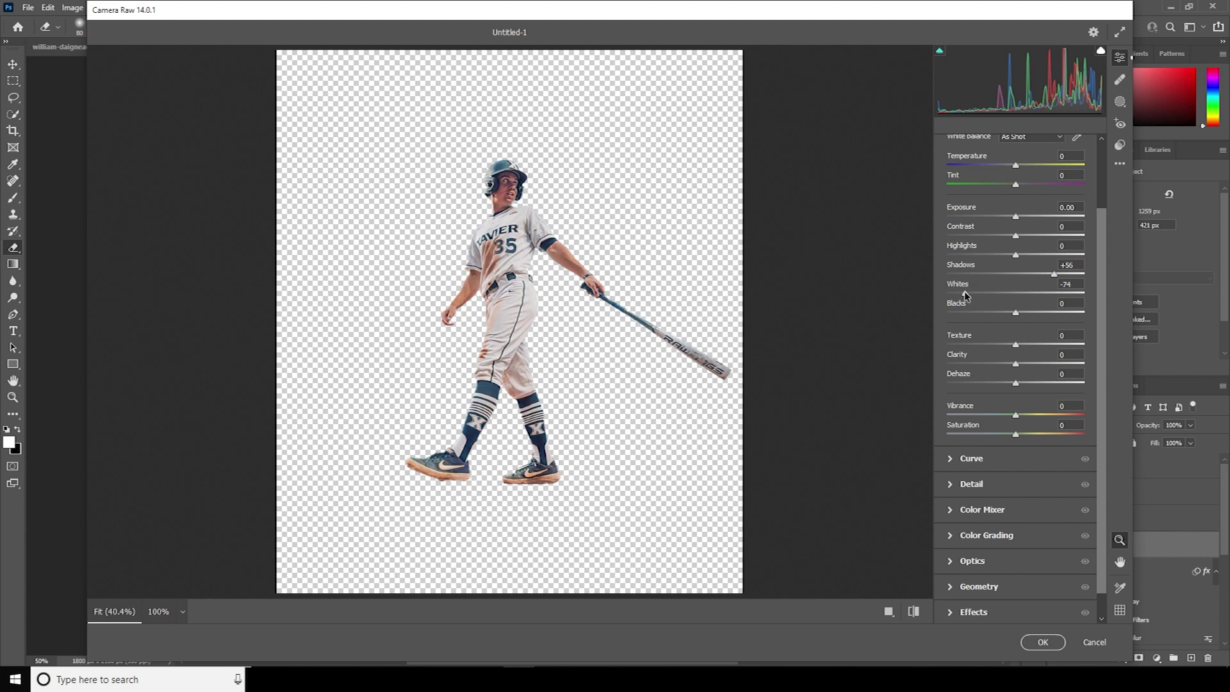
click(969, 254)
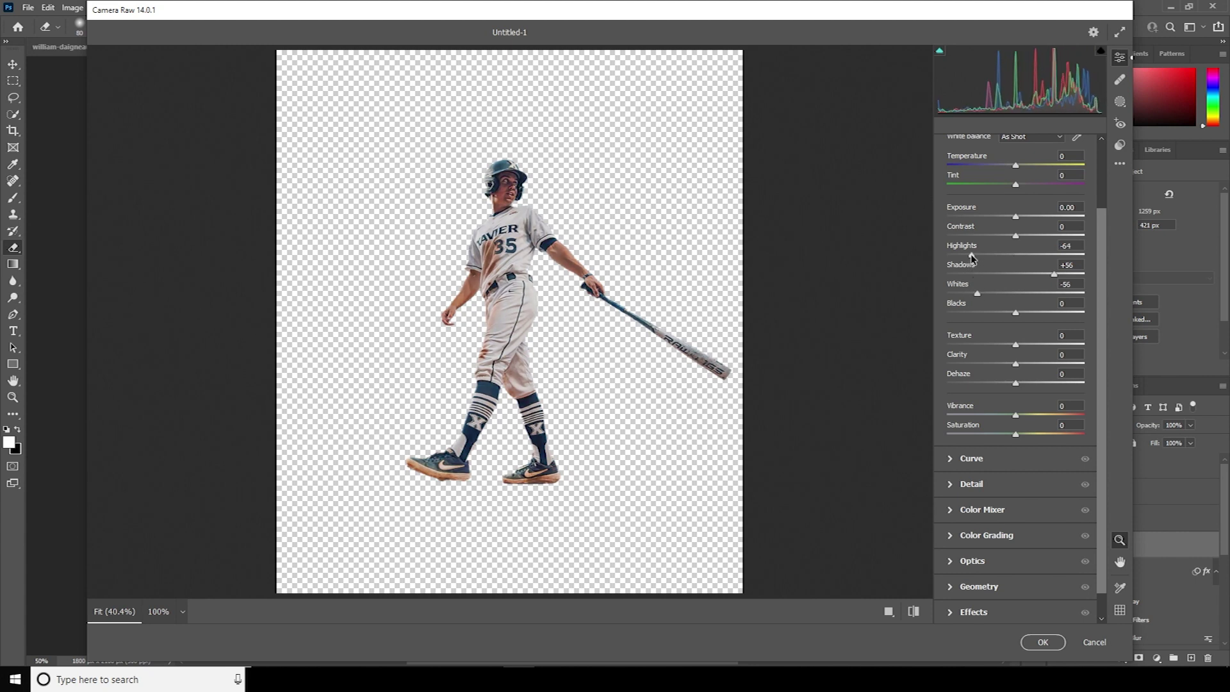
click(1063, 364)
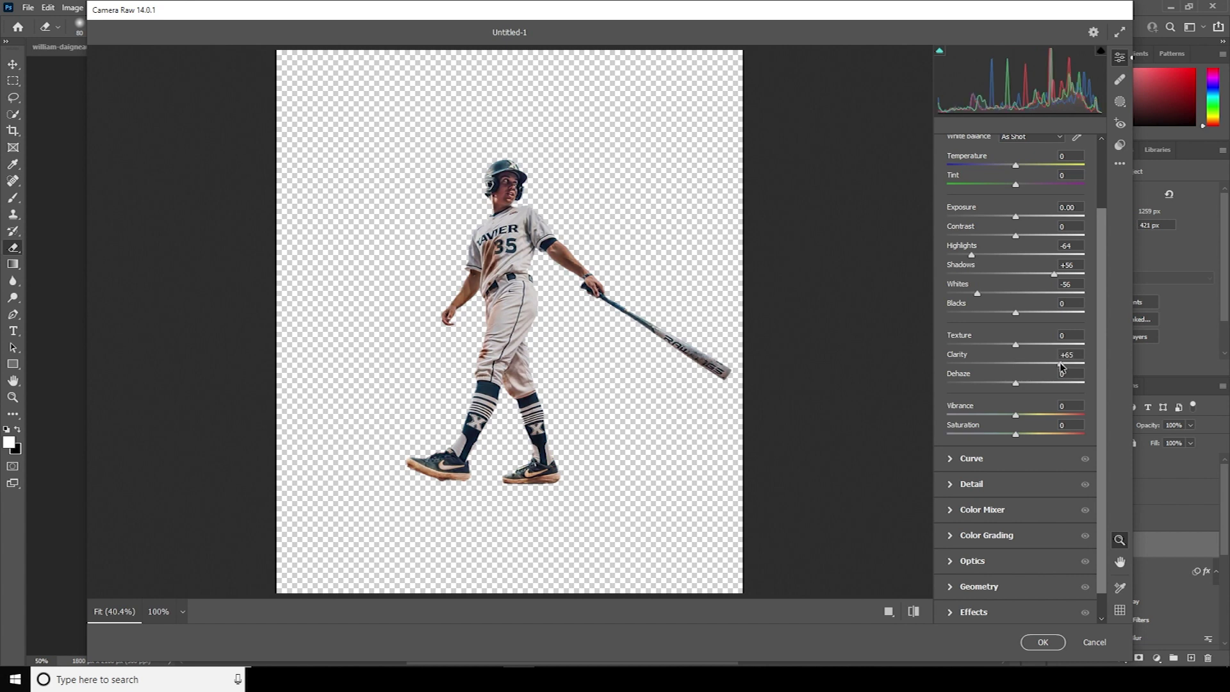
drag(1063, 364, 1043, 344)
Set the player's Sharpening to 53, Noise Reduction to 34 and Color Noise Reduction to 71
drag(1103, 287, 1097, 379)
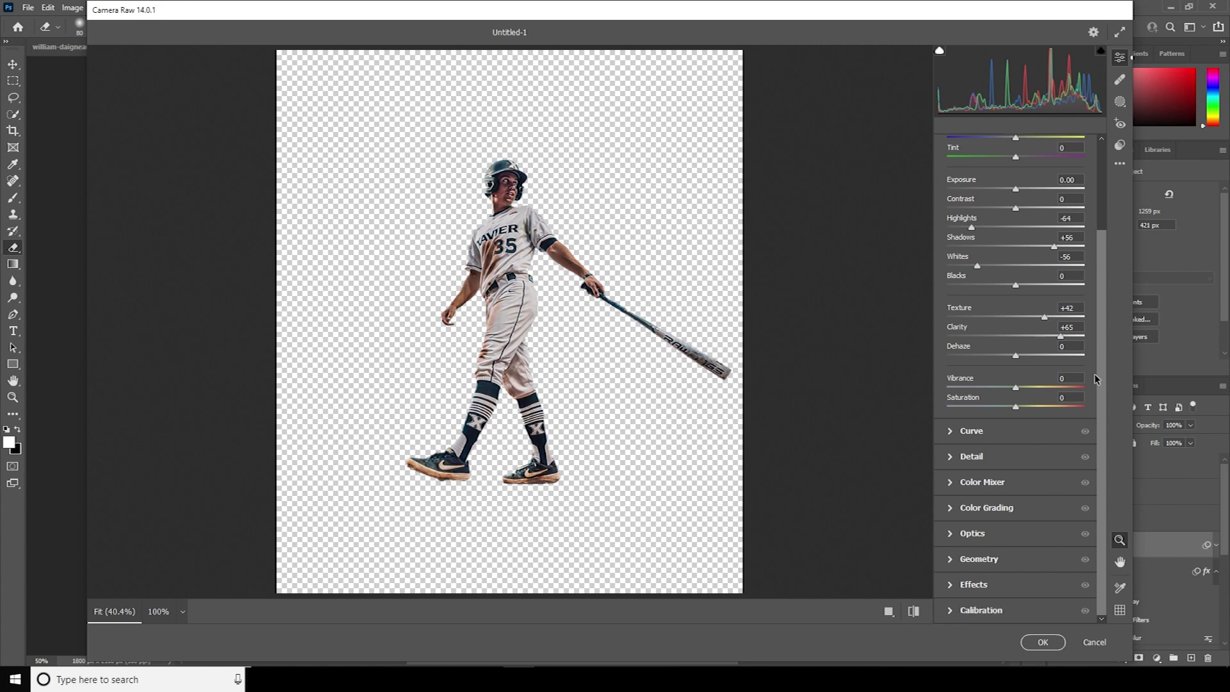
click(1050, 456)
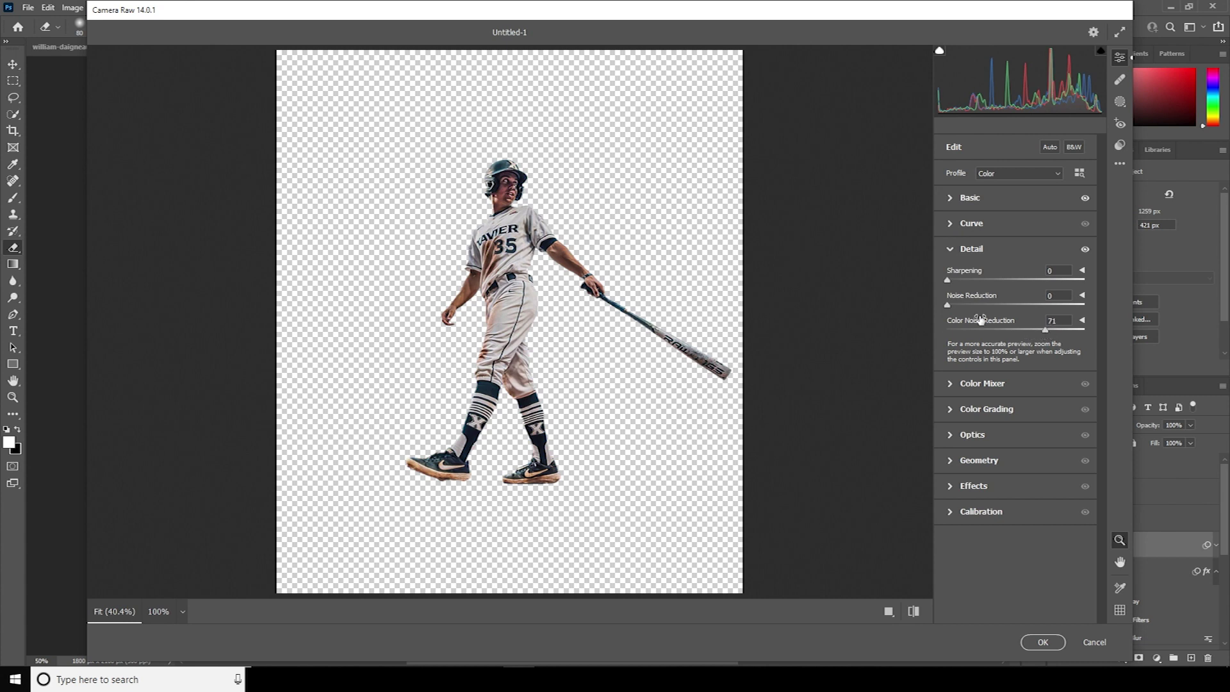
drag(979, 307, 997, 280)
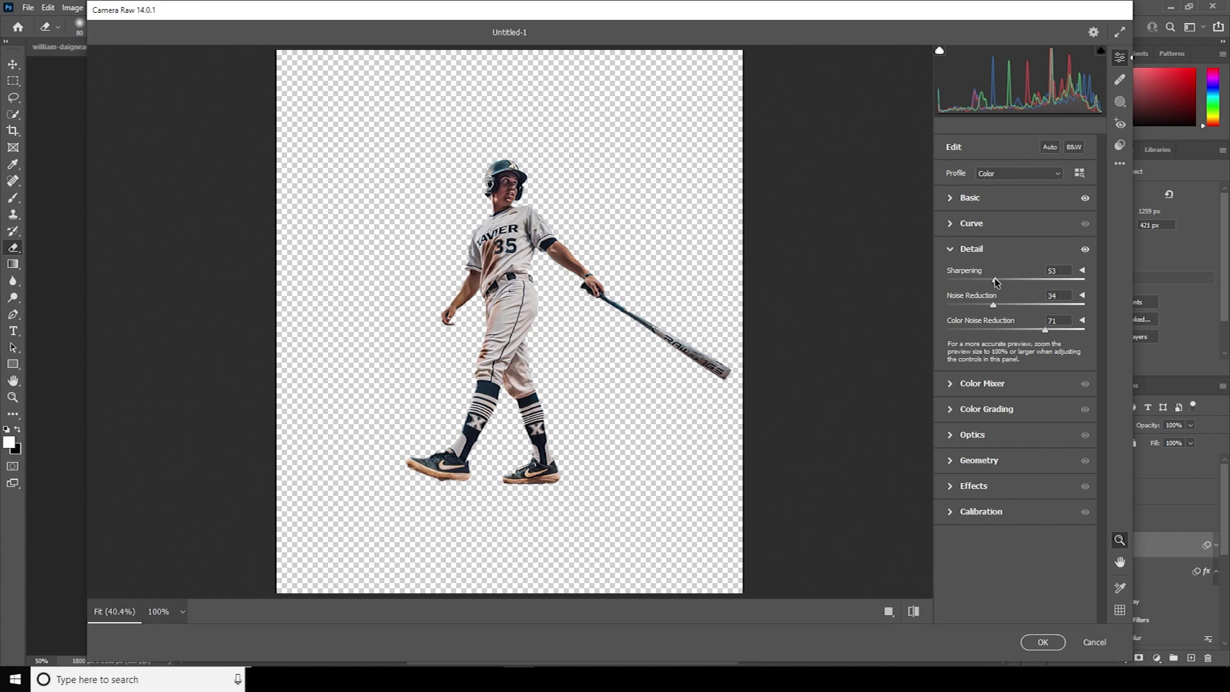
Raise the luminance of the player's orange tones in the HSL Color Mixer
click(953, 390)
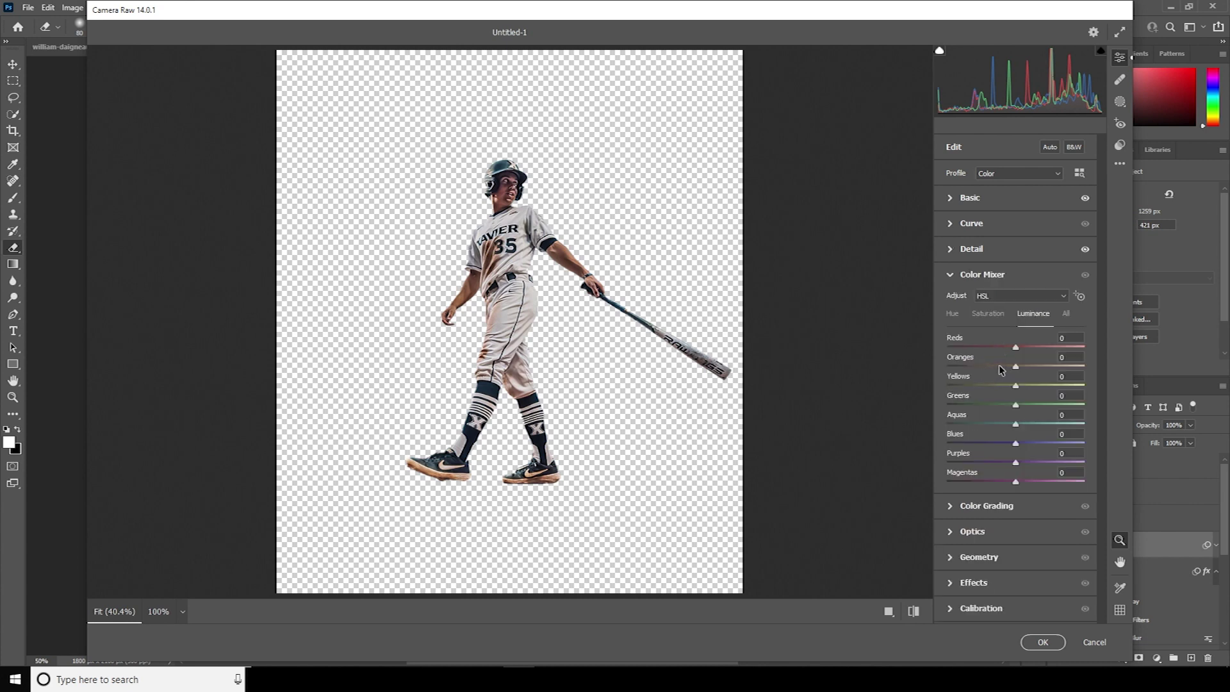
click(996, 365)
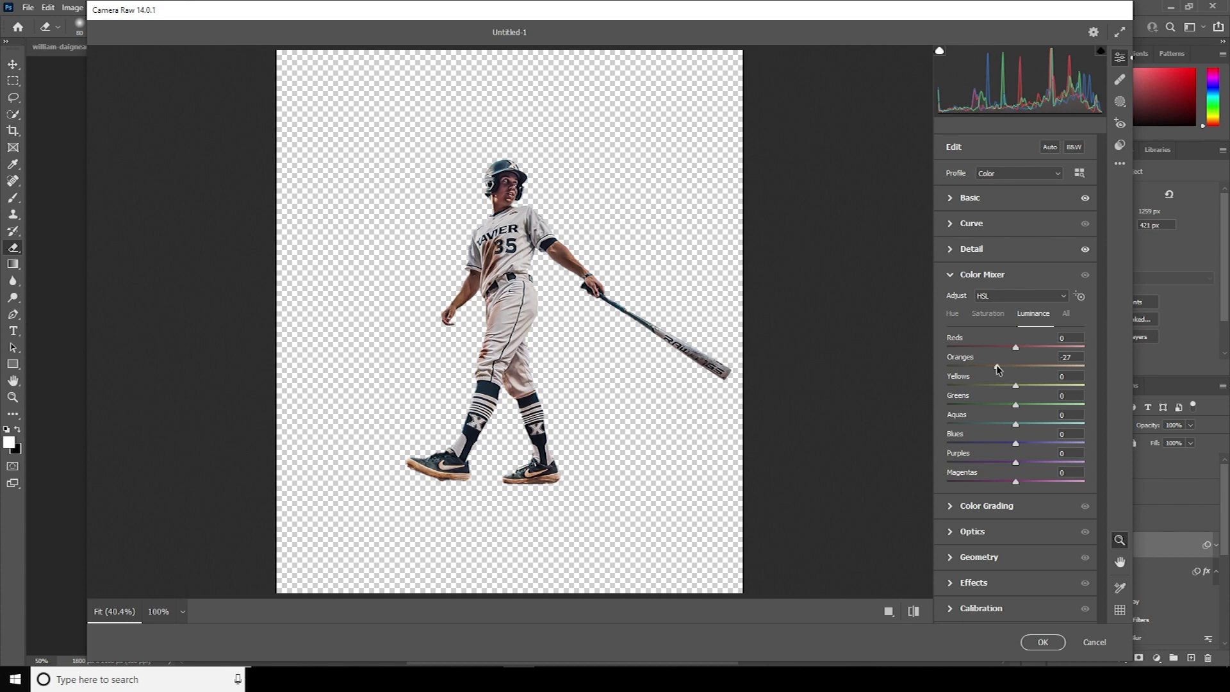
drag(997, 364, 1041, 370)
Set the player's color saturation to -42 for Oranges, +45 for Blues and +25 for Aquas
click(987, 314)
click(995, 364)
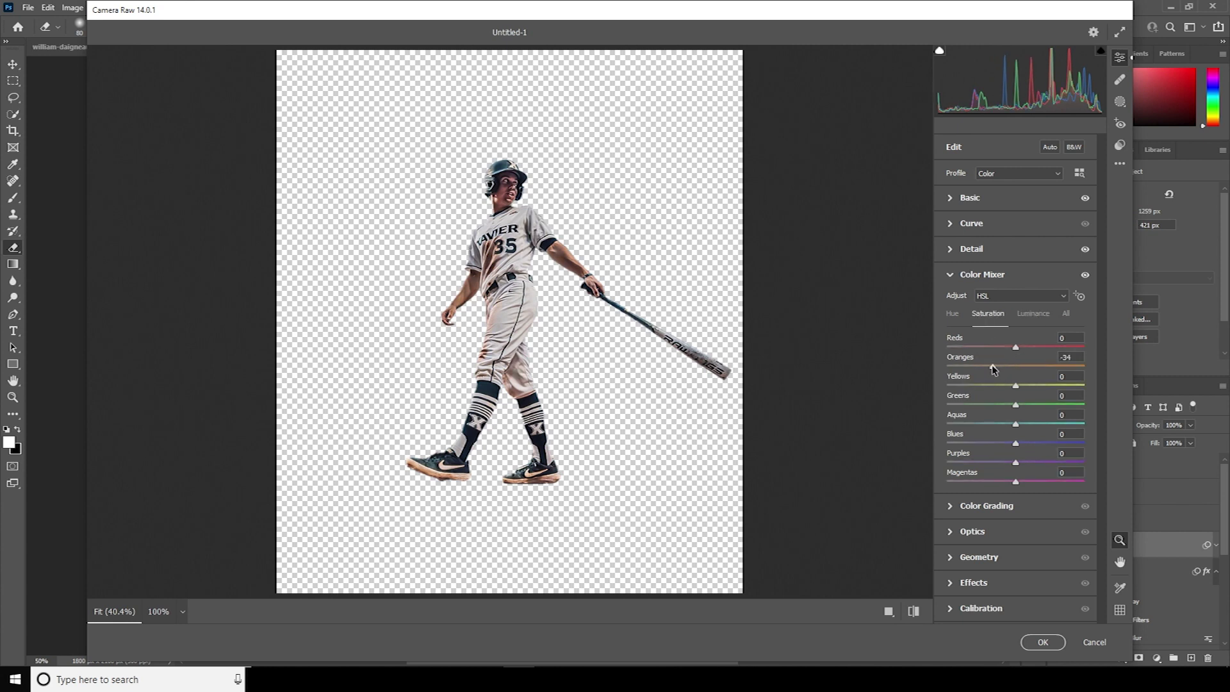
drag(991, 365, 988, 365)
drag(1034, 442, 1028, 423)
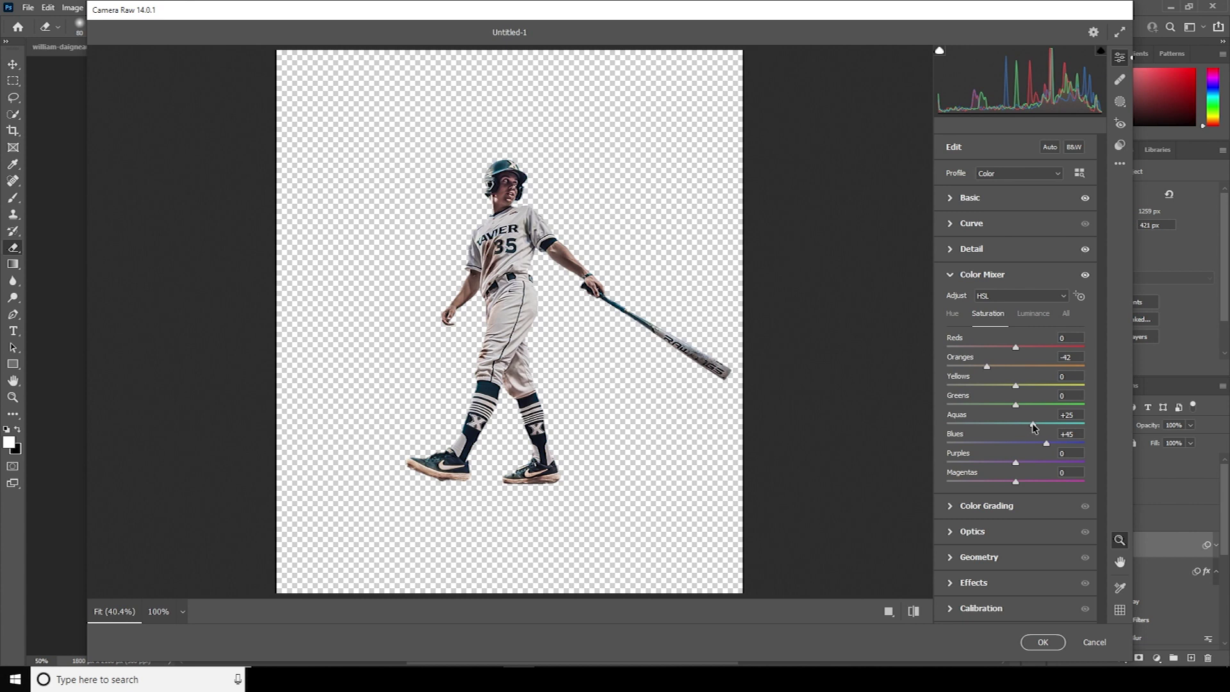
Shift the player's hue to -21 for Blues and +2 for Aquas, and apply the Camera Raw filter
click(952, 313)
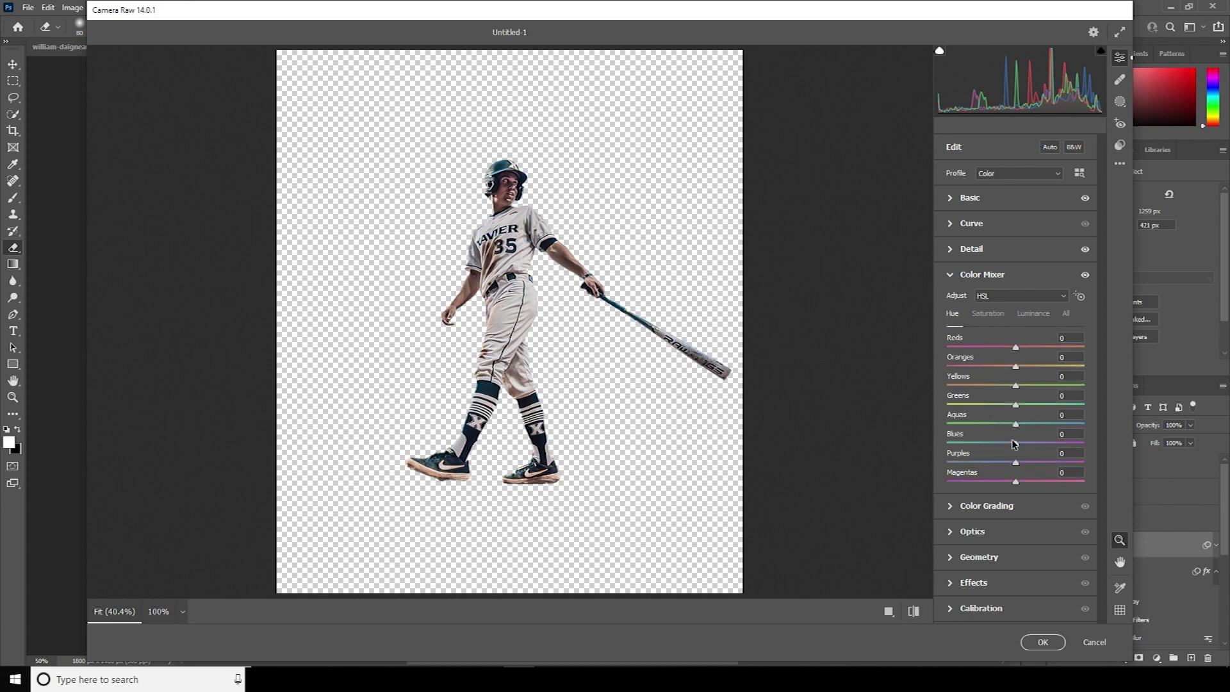
mouse_move(1015, 443)
mouse_down()
mouse_move(1002, 447)
mouse_move(1016, 426)
mouse_up()
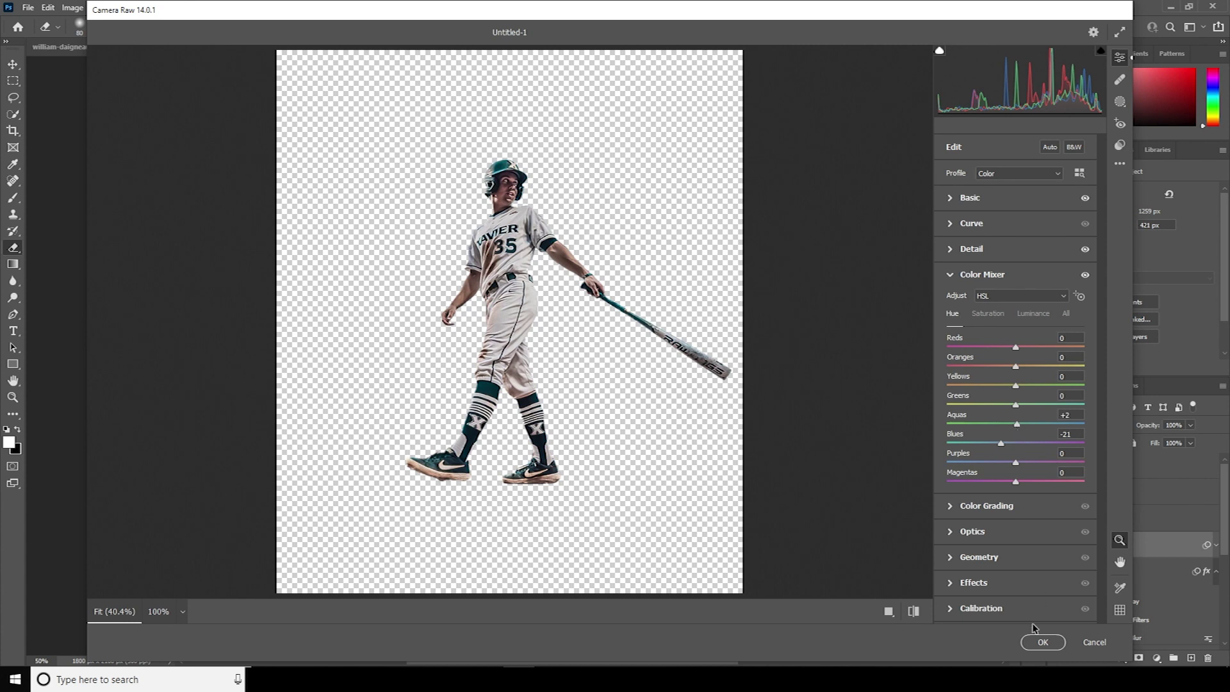
click(1042, 643)
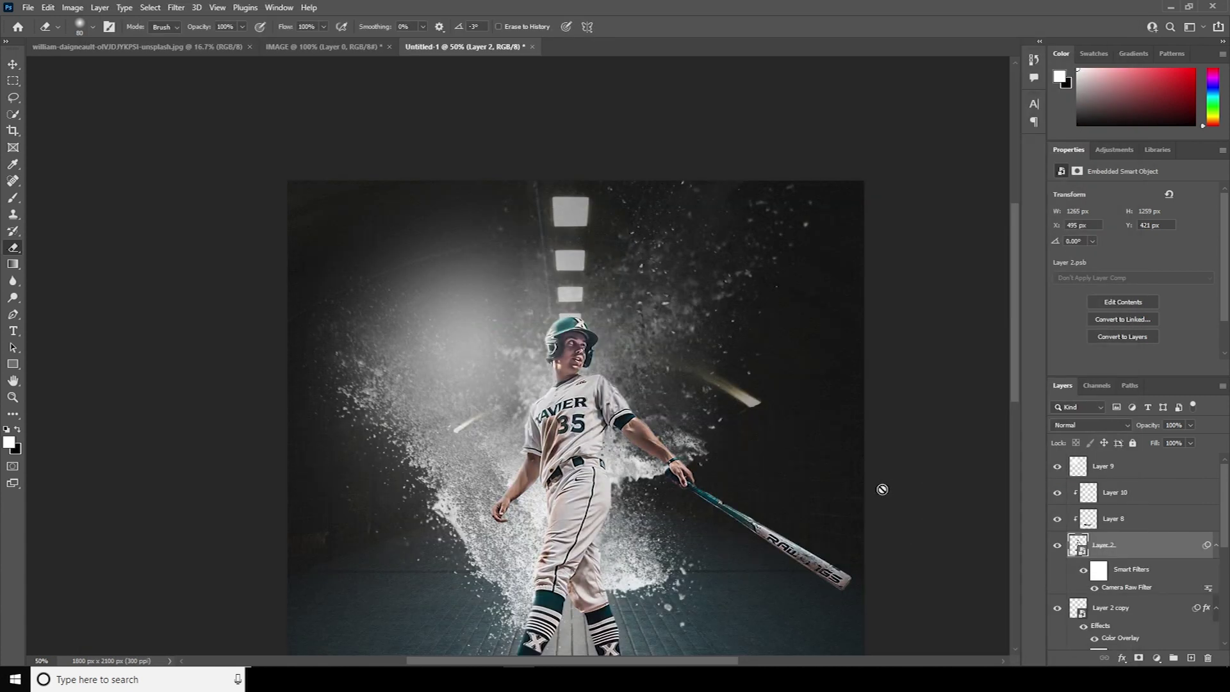
Open the Camera Raw filter on the tunnel background layer and apply the previous settings used on the player
key(ctrl+minus)
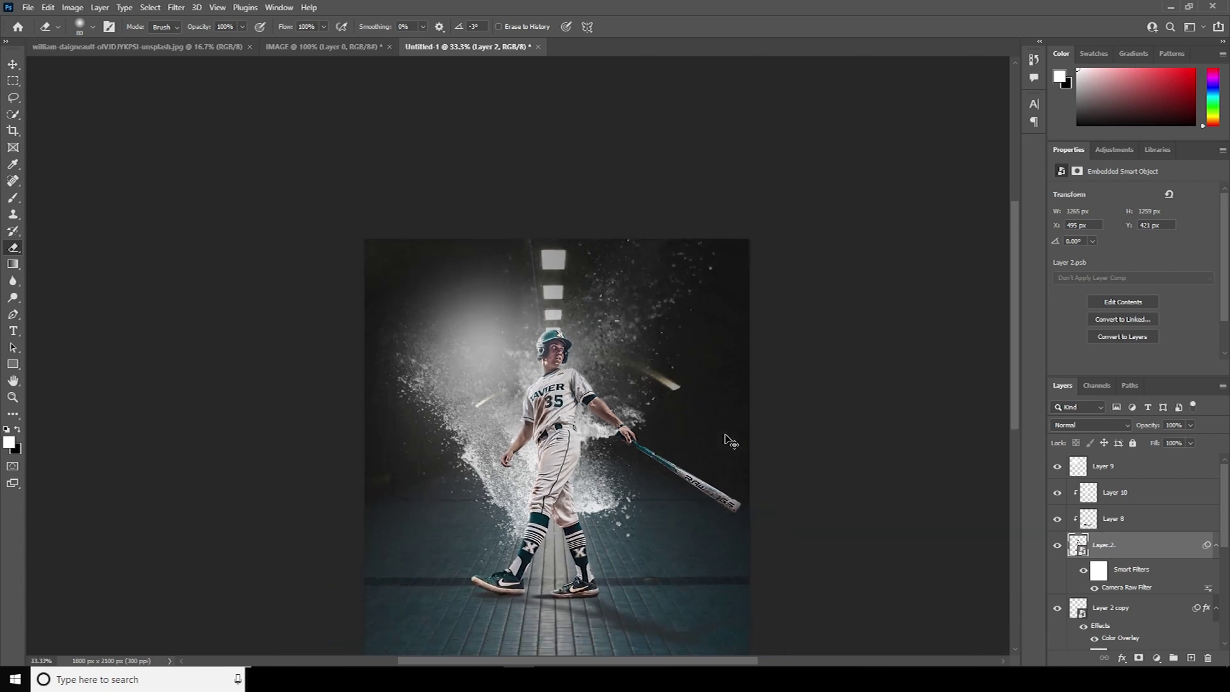
key(ctrl+minus)
key(ctrl+minus)
key(ctrl+plus)
key(ctrl+plus)
scroll(780, 564, down, 4)
drag(1224, 521, 1224, 625)
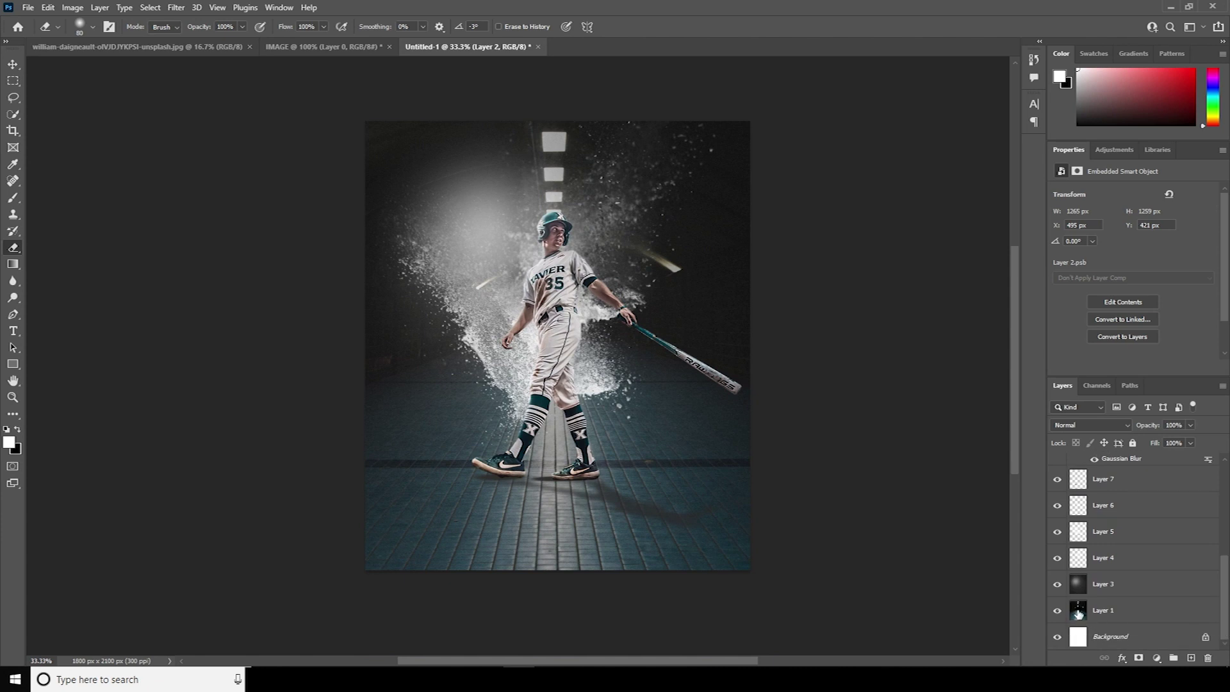
click(1081, 614)
click(177, 8)
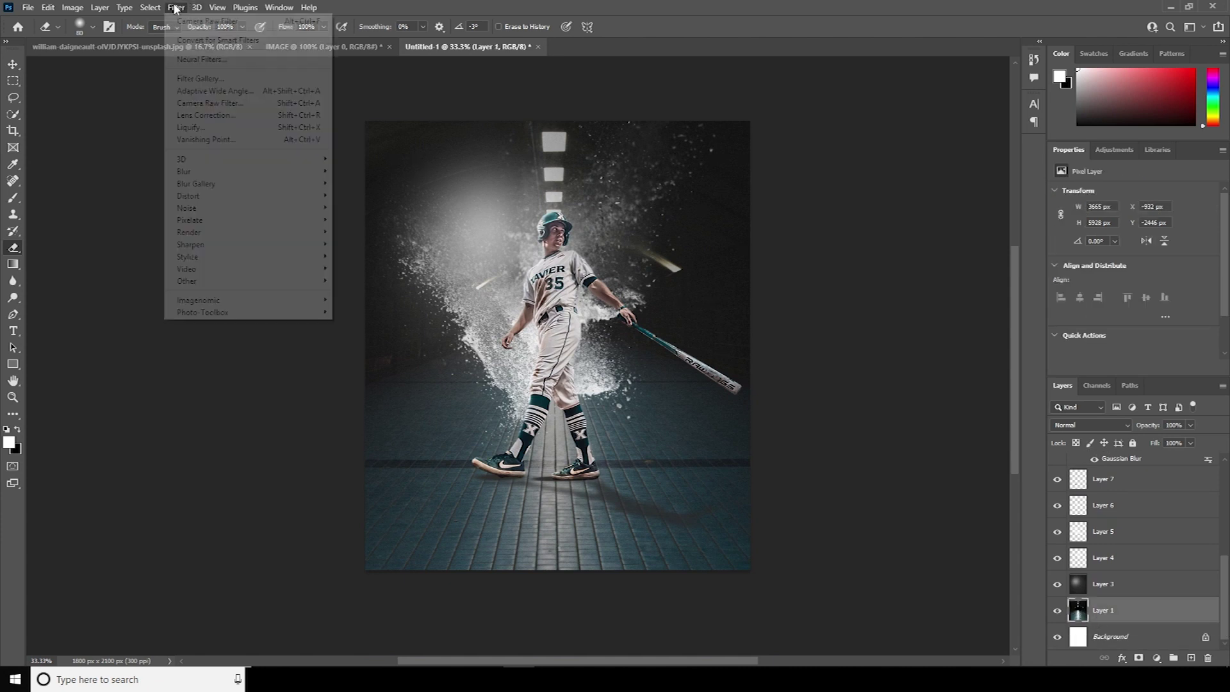
click(210, 102)
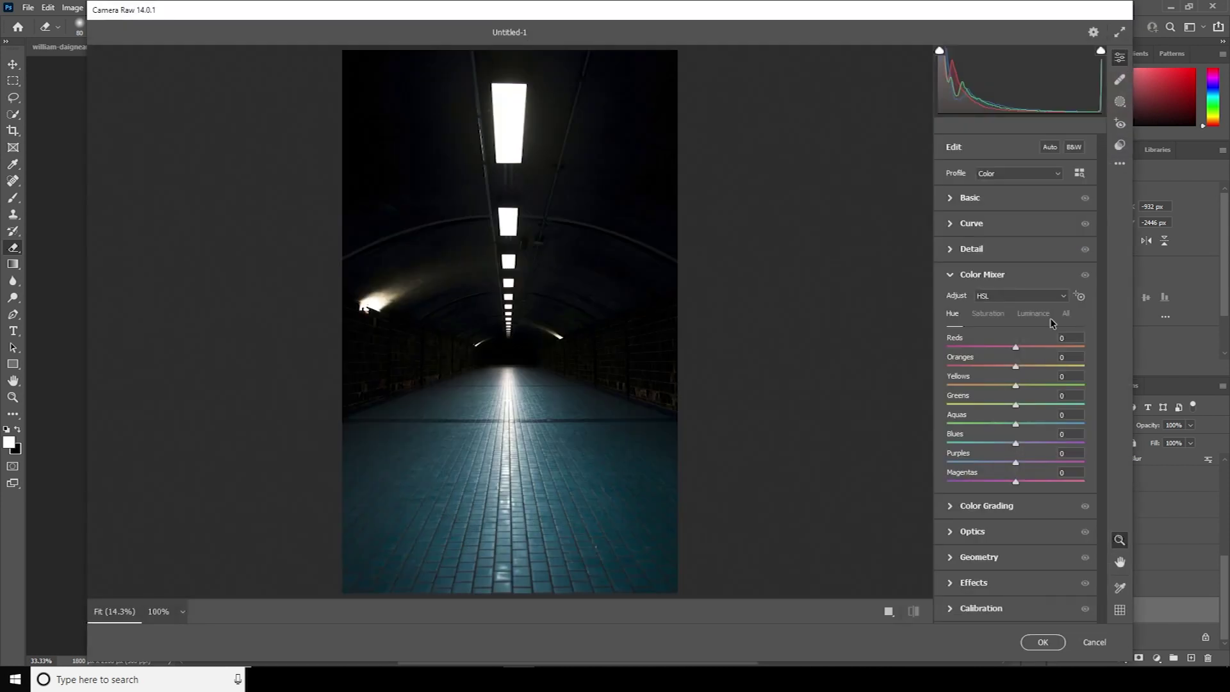
click(1120, 164)
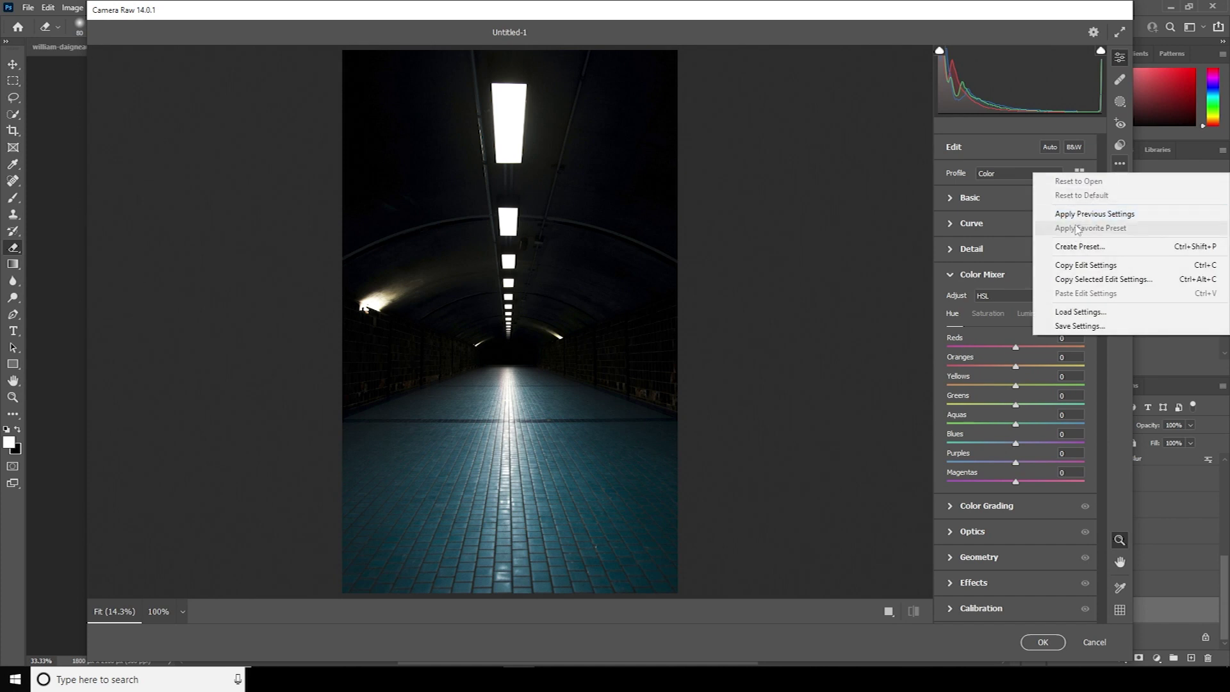
click(1076, 216)
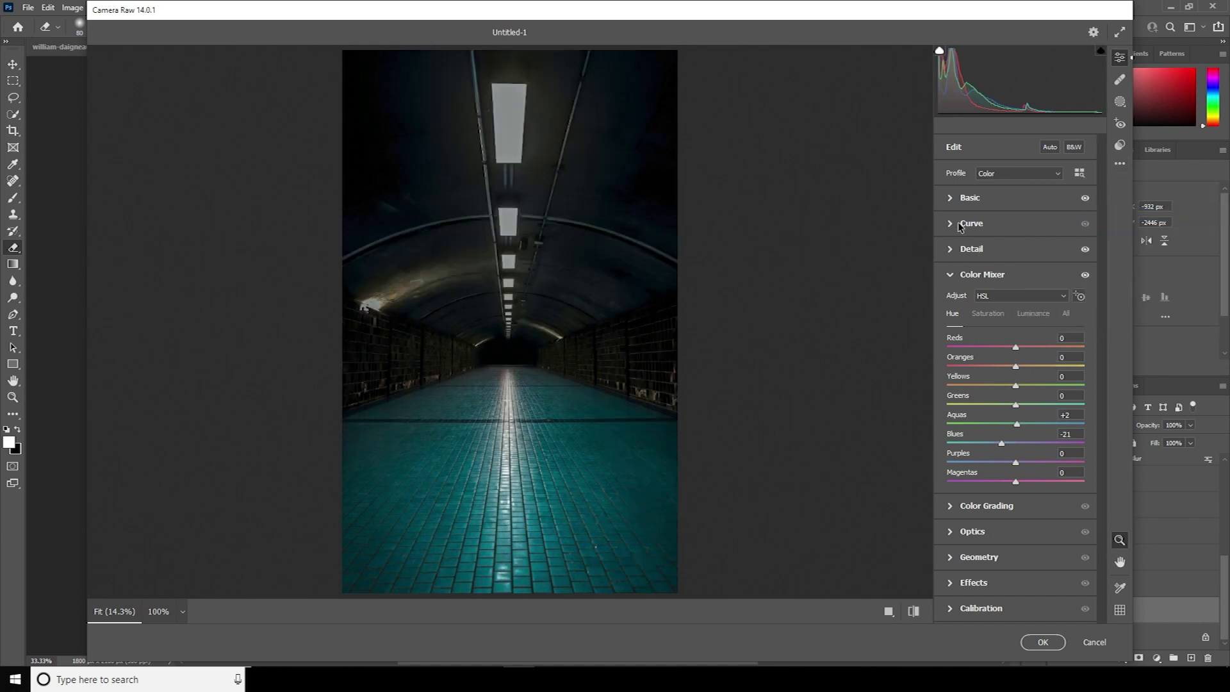
Set the tunnel's Clarity to +25, Noise Reduction and Color Noise Reduction to 90 and Sharpening to 34, and apply the filter
click(952, 203)
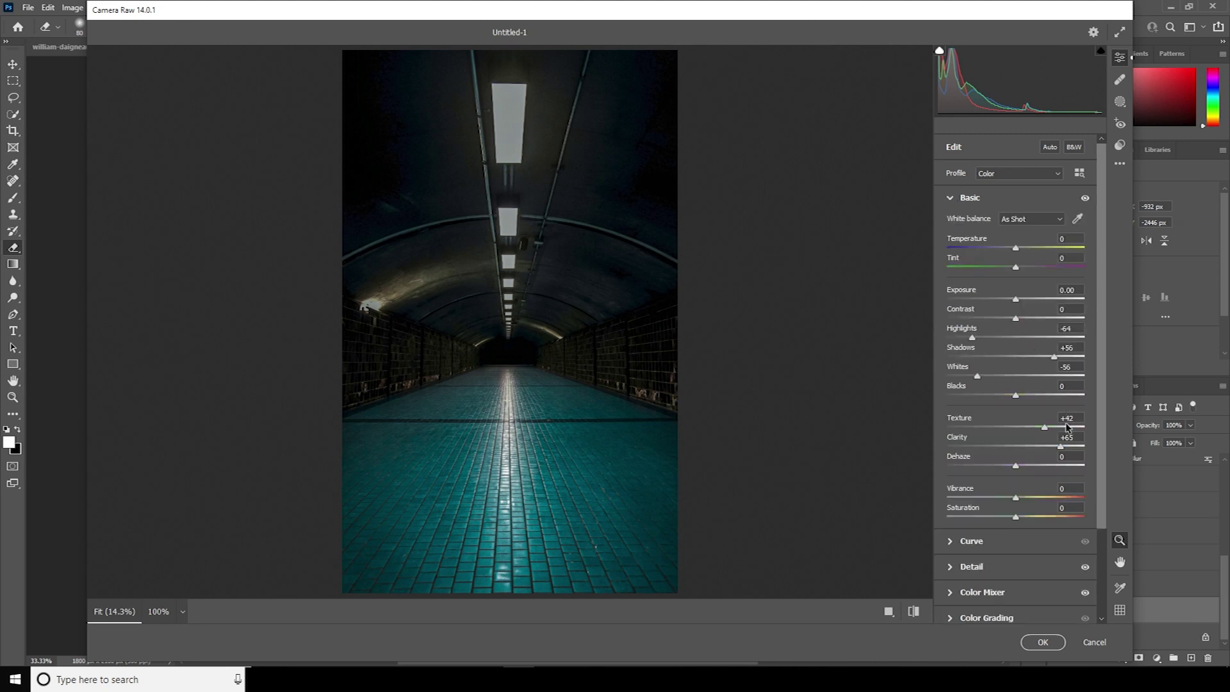
click(1032, 447)
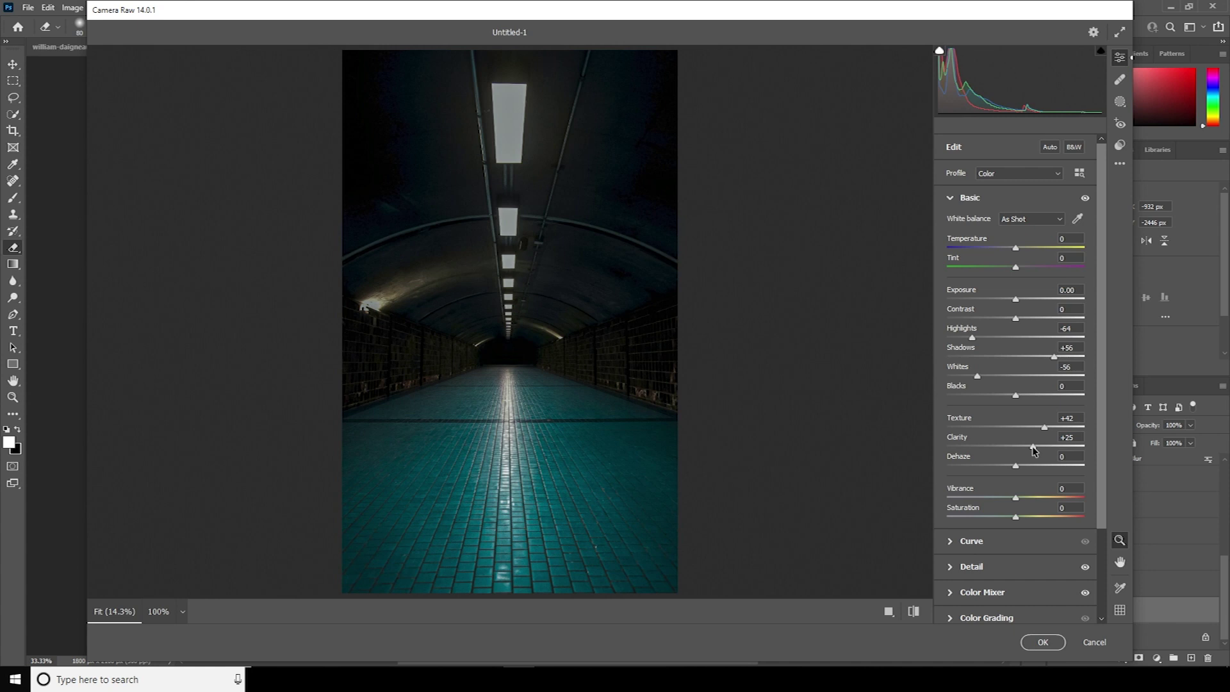
scroll(986, 461, down, 3)
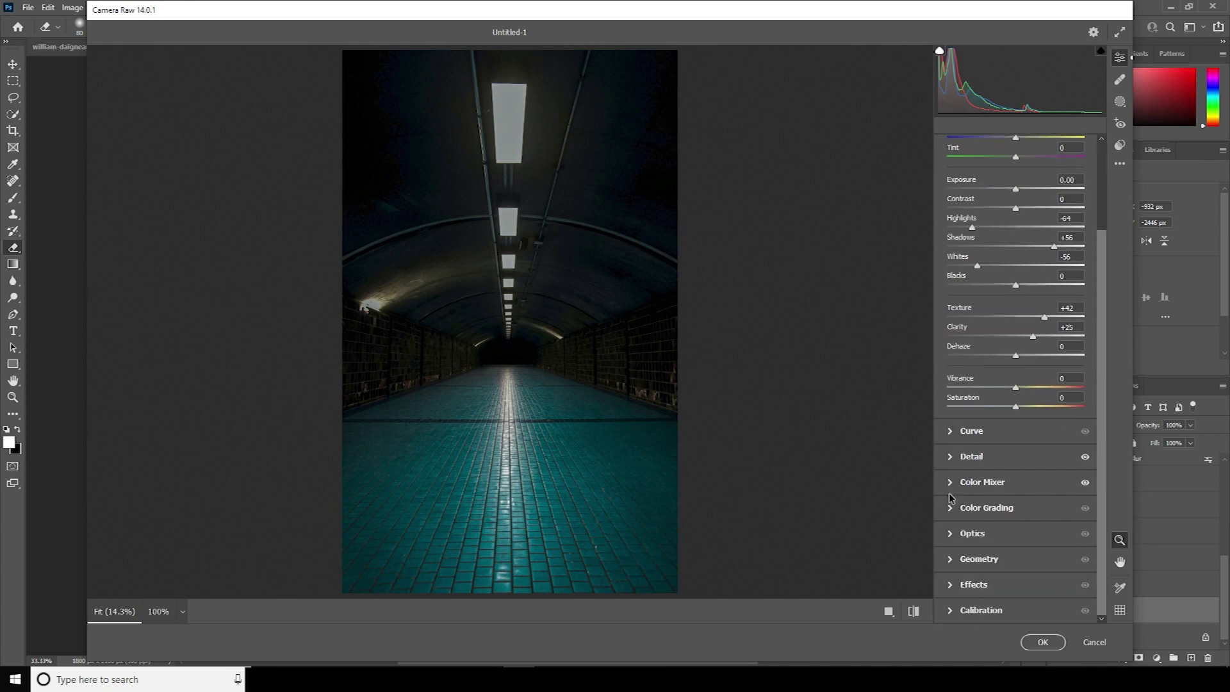
click(952, 458)
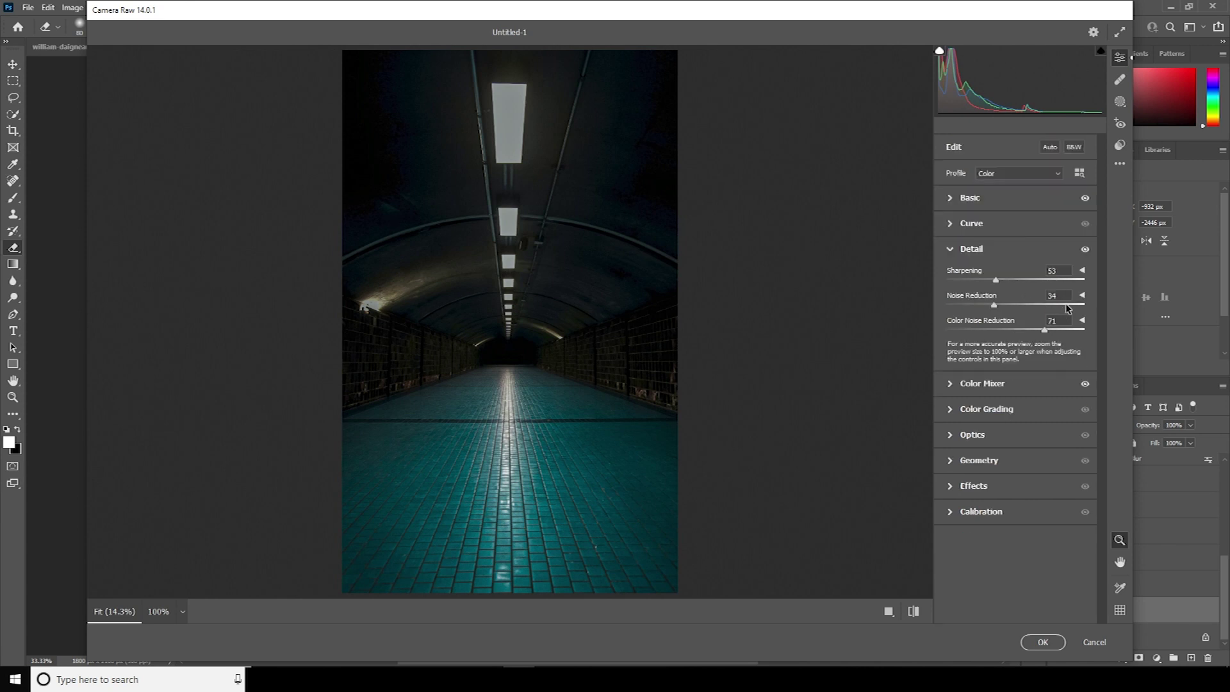
drag(1067, 309, 1071, 307)
click(1064, 330)
drag(988, 278, 978, 278)
click(1042, 642)
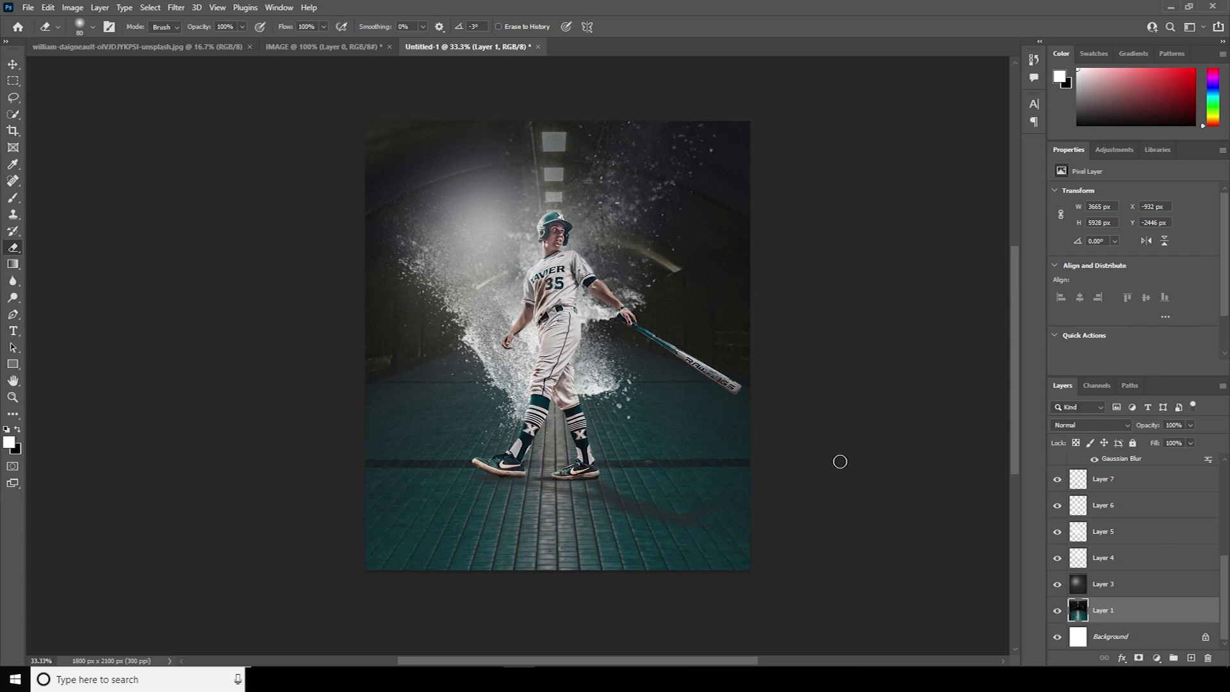
Add a text layer reading XAVIER over the player's jersey and move it higher in the layer stack
key(ctrl+minus)
key(ctrl+minus)
key(ctrl+plus)
key(ctrl+plus)
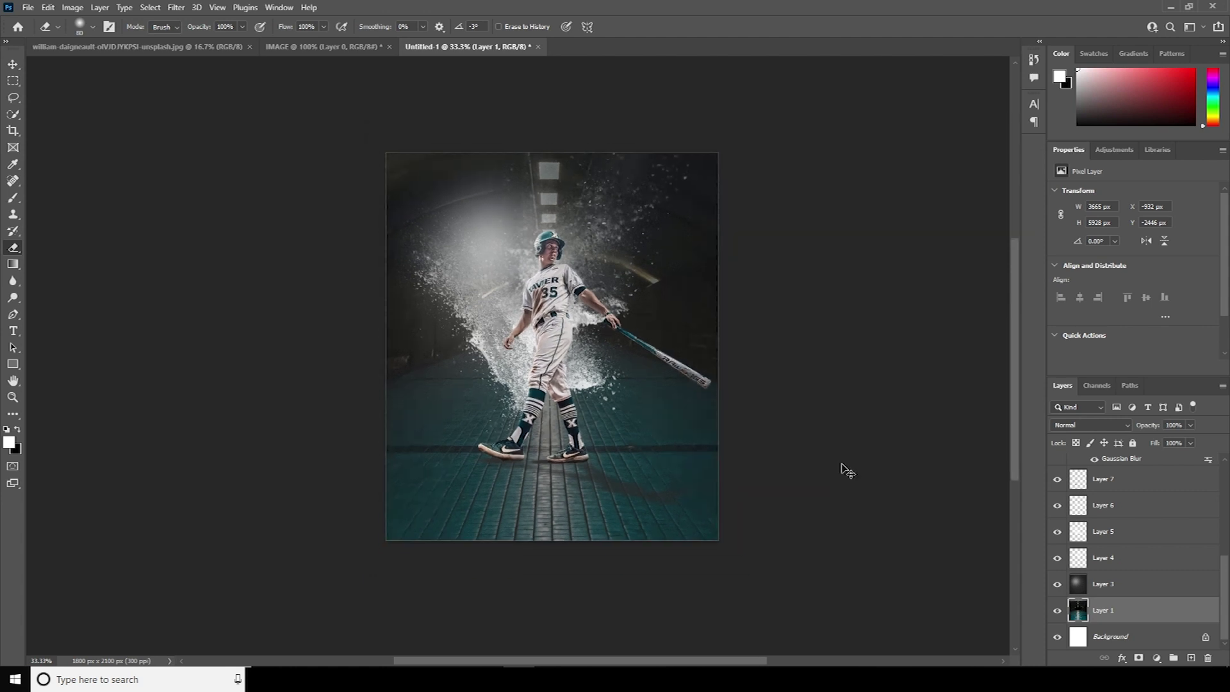
mouse_move(1227, 581)
mouse_down()
mouse_move(1225, 566)
mouse_move(1225, 591)
mouse_up()
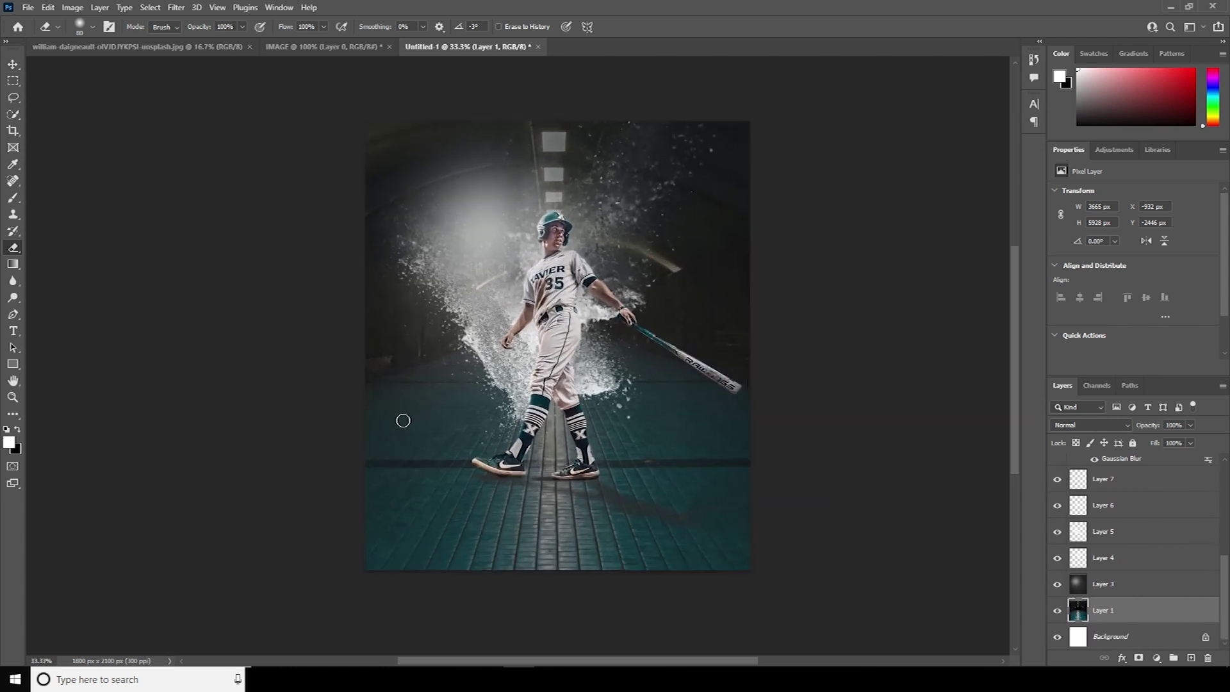
click(13, 330)
click(521, 274)
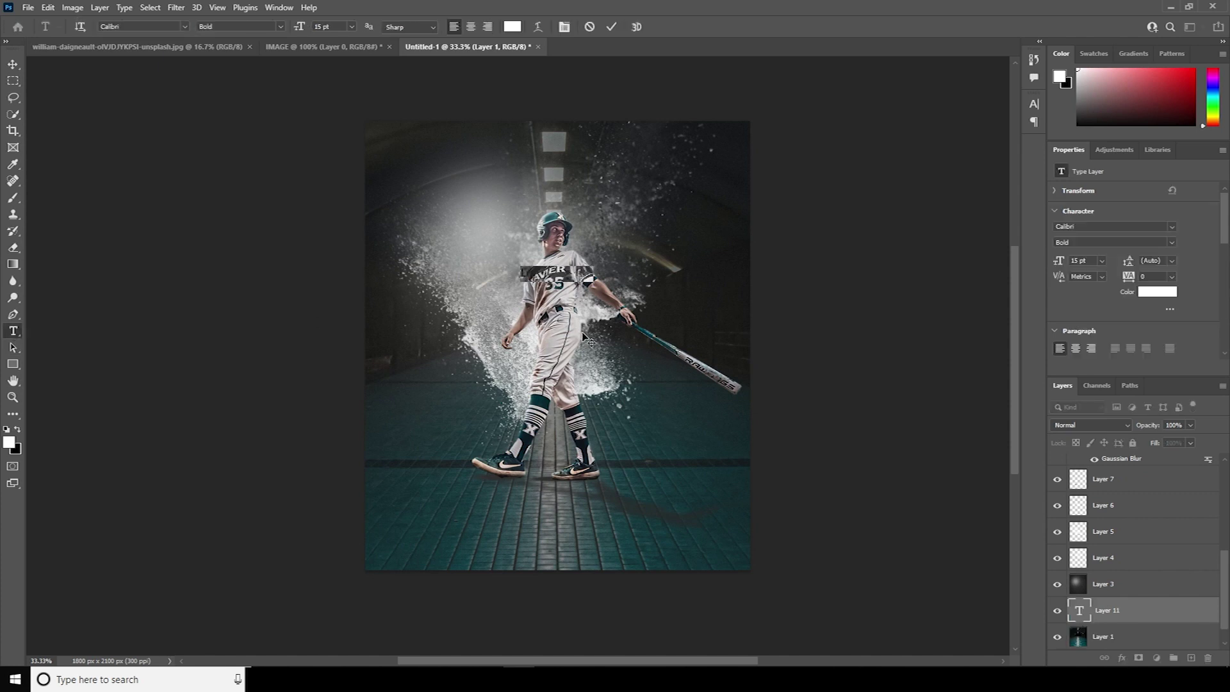
key(BackSpace)
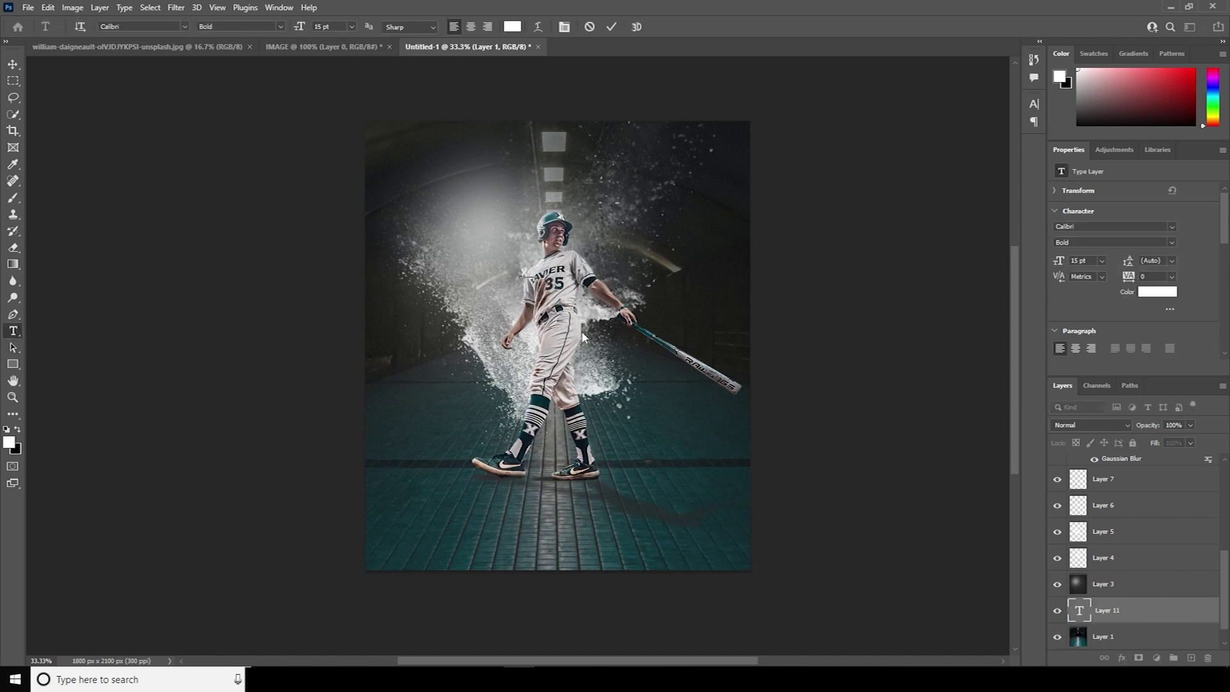
click(13, 64)
drag(1098, 609, 1096, 466)
Set the XAVIER title in the Arcon font and scale it up to about 88 pt behind the player
double_click(1079, 569)
click(1169, 229)
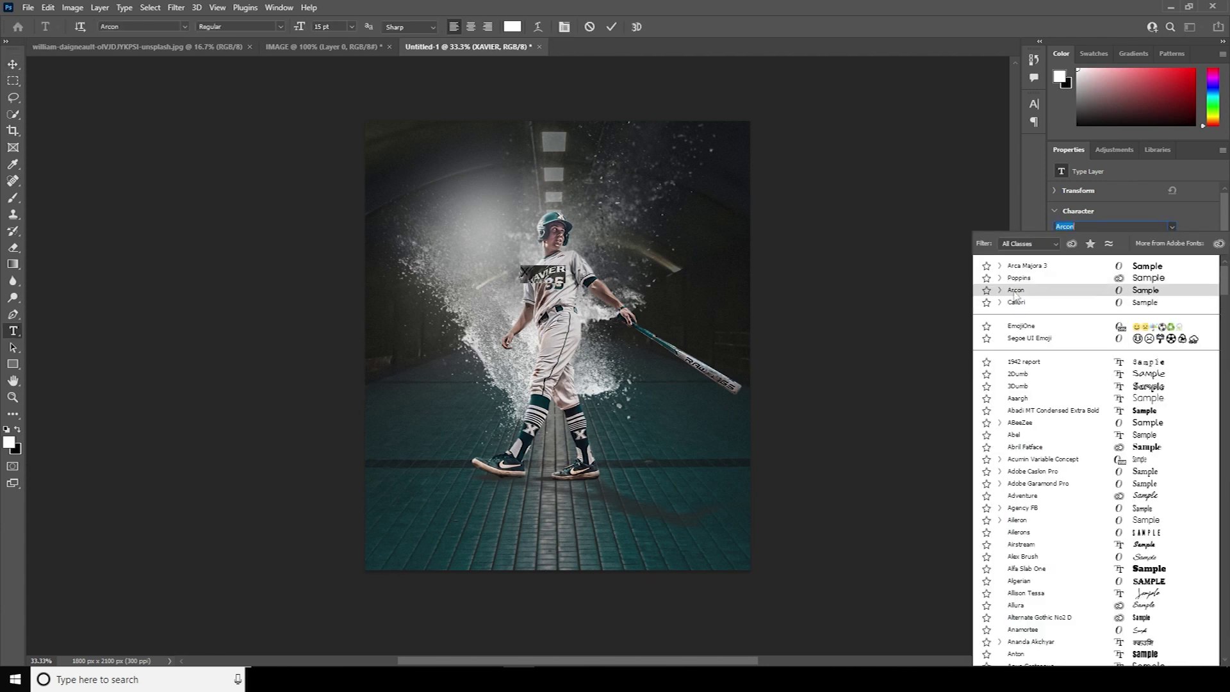
click(1018, 290)
click(10, 69)
key(ctrl+t)
drag(565, 282, 674, 323)
drag(647, 295, 654, 296)
key(Return)
Change the XAVIER title's font to Arca Majora 3 in the Bold style
double_click(655, 296)
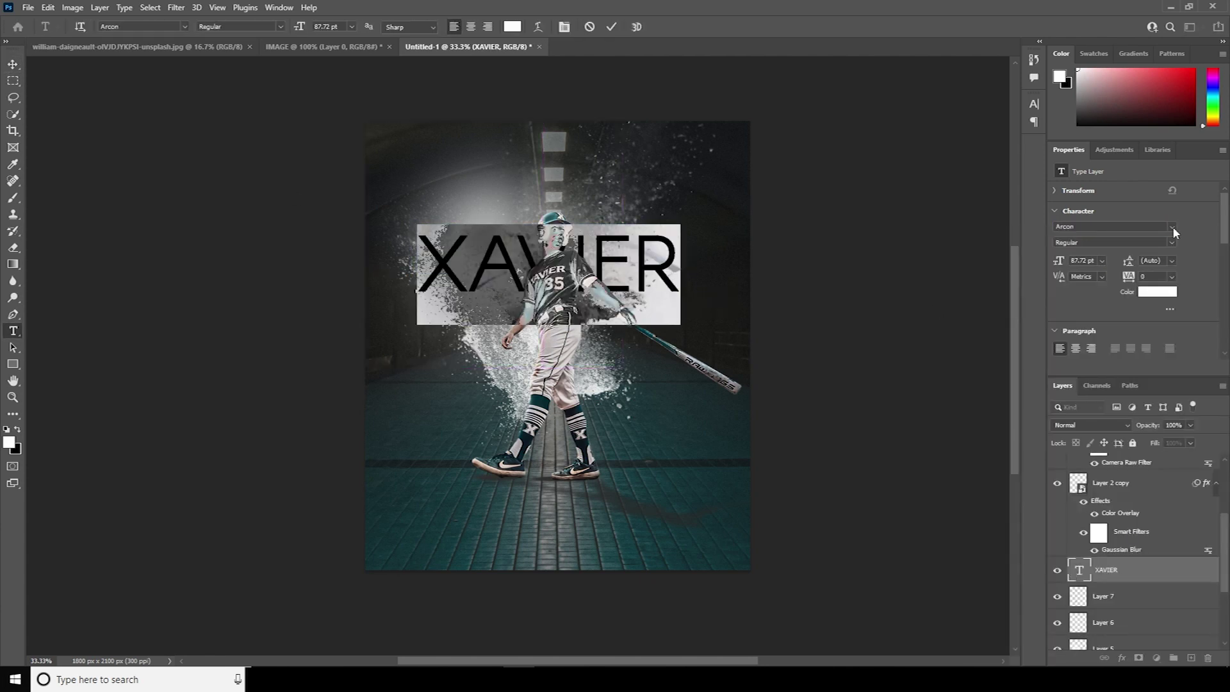
click(1173, 229)
click(1027, 277)
click(13, 64)
Duplicate the XAVIER title, change the copy to NEW PHOTOHOP TUTORIAL BY WINDY STUDIO, shrink it and place it beneath the title
drag(607, 263, 612, 323)
double_click(1076, 575)
text(NEW PHO)
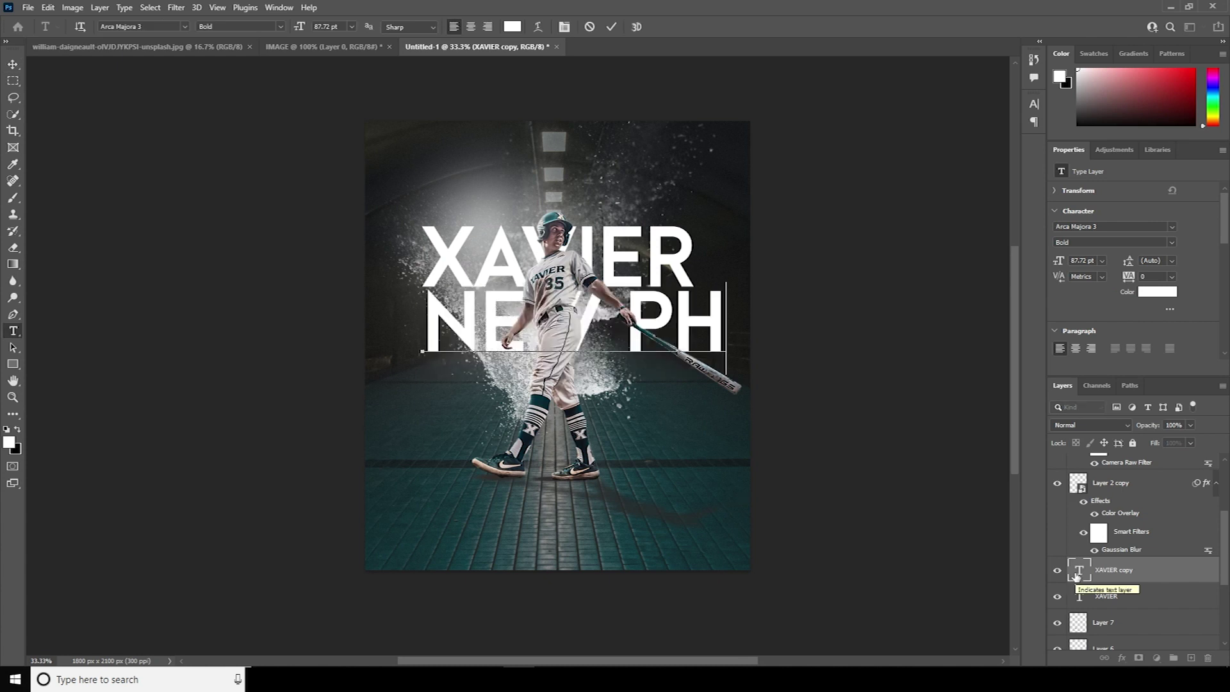
double_click(1076, 575)
drag(1058, 260, 920, 294)
key(ctrl+Return)
key(v)
drag(594, 349, 600, 303)
Set the tagline to 9 pt with 340 tracking and nudge it up closer to the XAVIER title
double_click(1076, 569)
drag(1059, 260, 1045, 262)
drag(1129, 276, 1151, 276)
key(ctrl+Return)
key(shift+Up)
key(shift+Up)
key(shift+Up)
key(shift+Up)
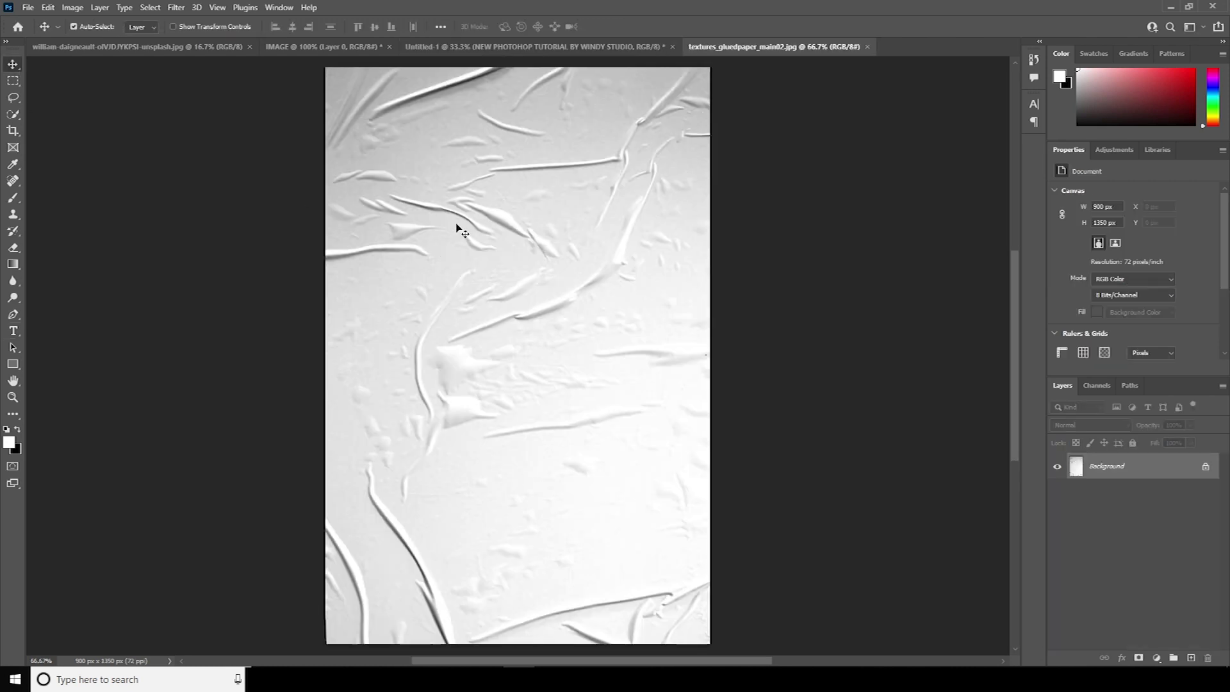
Bring the textures_gluedpaper_main02.jpg texture into the poster beneath the player and set its blend mode to Multiply
drag(458, 229, 569, 324)
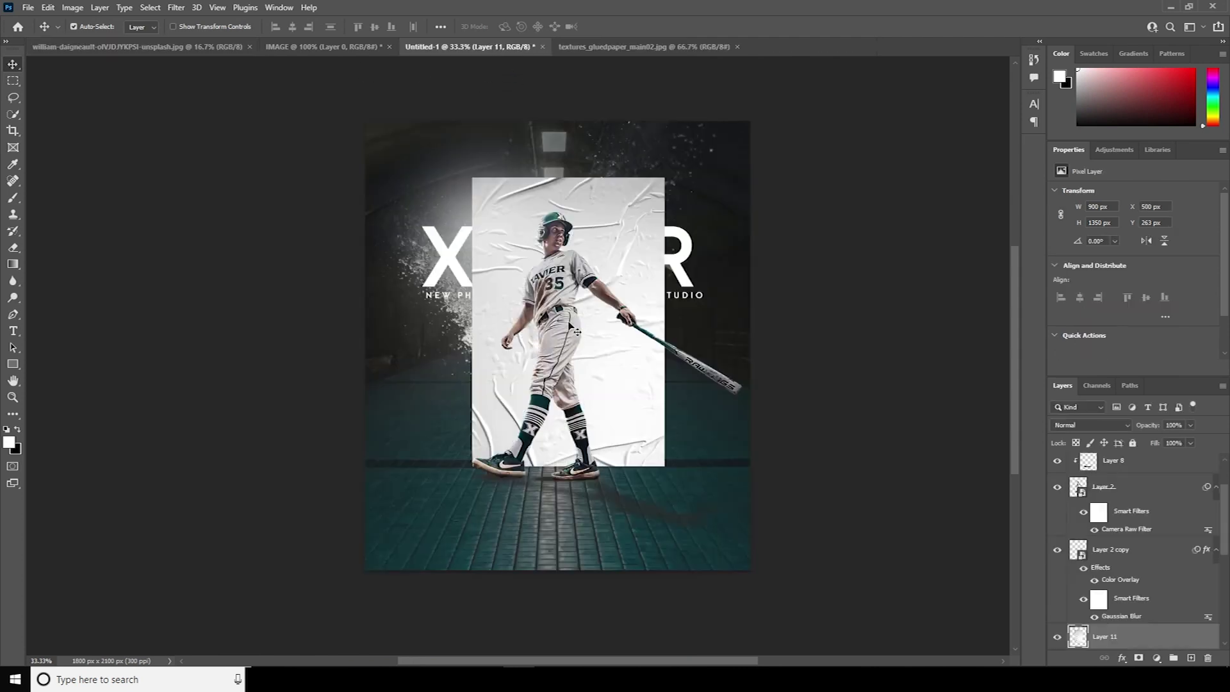
scroll(1205, 545, down, 5)
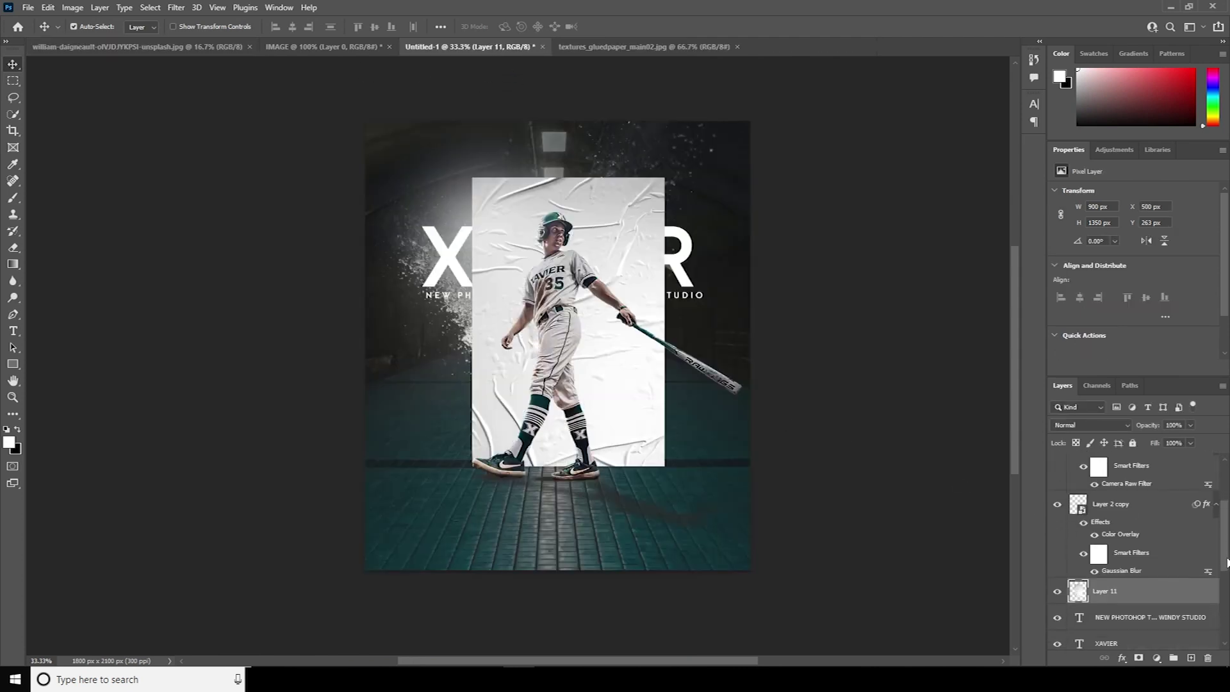
click(1096, 425)
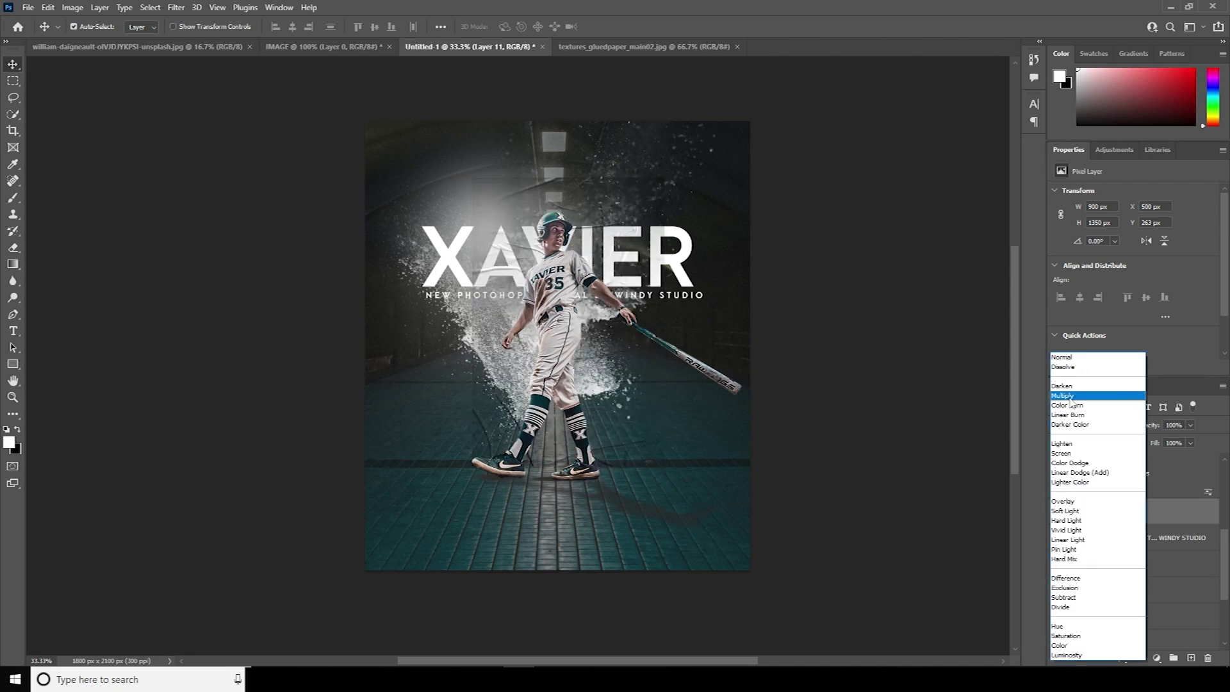
click(1065, 396)
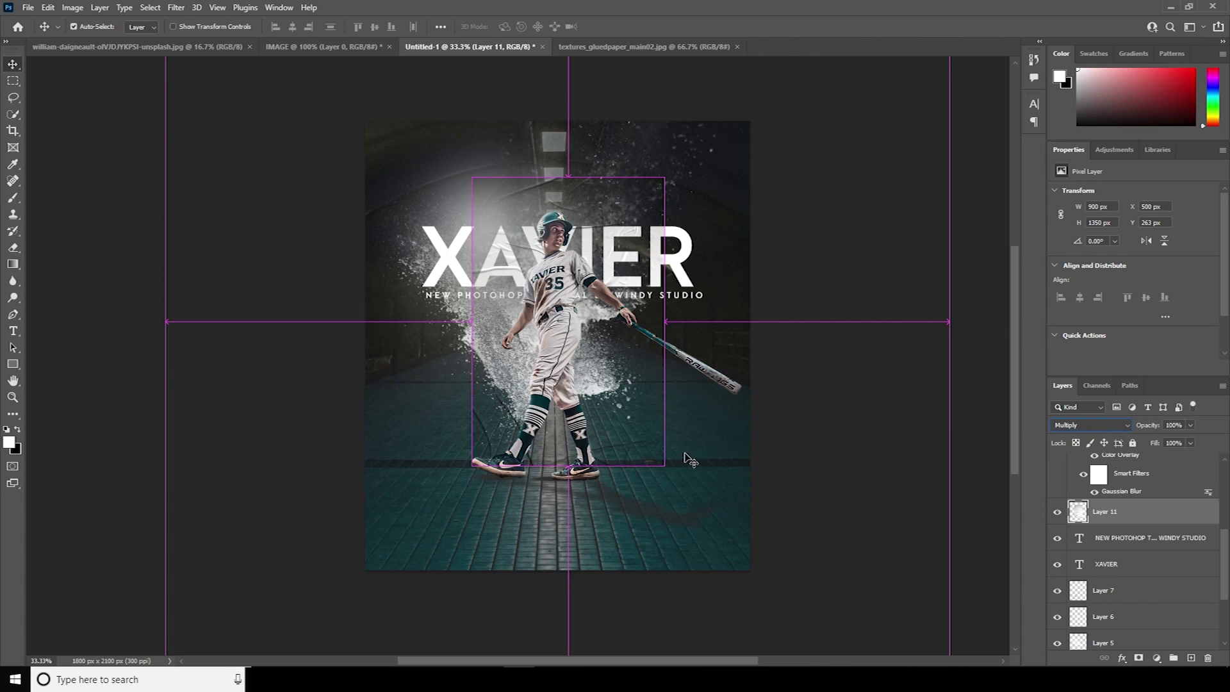
Scale the paper texture from its centre to about 218% so it covers the whole poster
key(ctrl+t)
drag(663, 467, 886, 561)
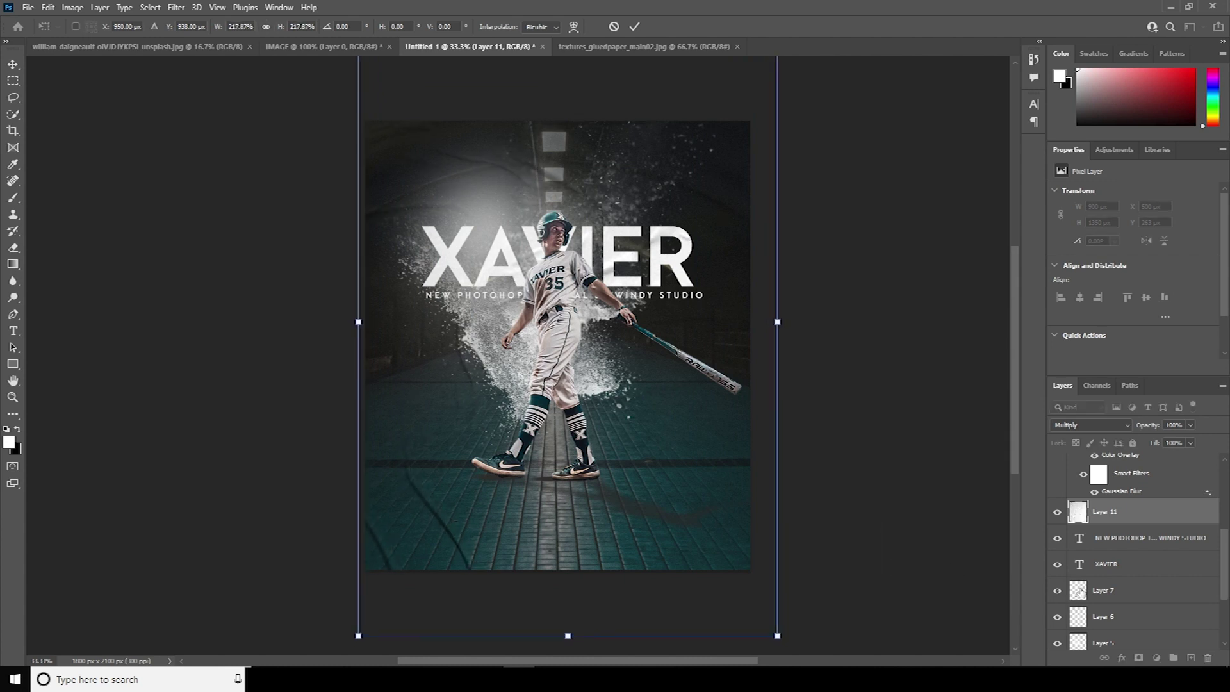
key(Return)
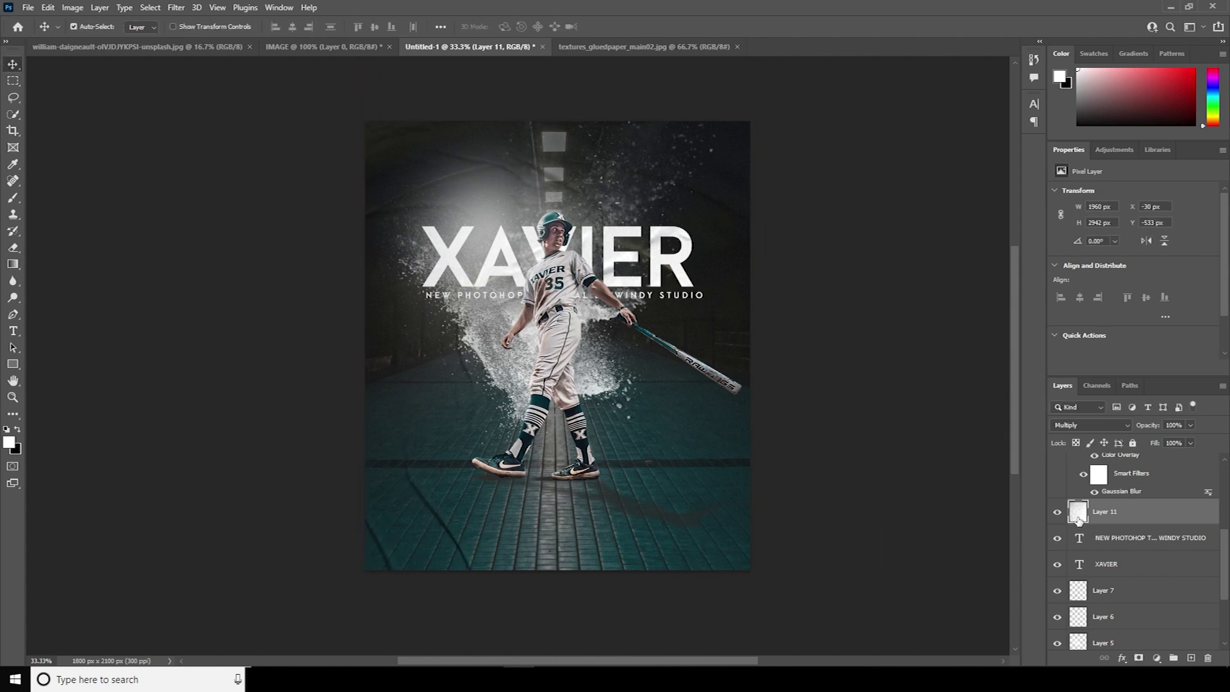
Duplicate the paper texture, place the copy directly above the XAVIER text layer and clip it to the title
key(ctrl+j)
drag(1084, 522, 1091, 593)
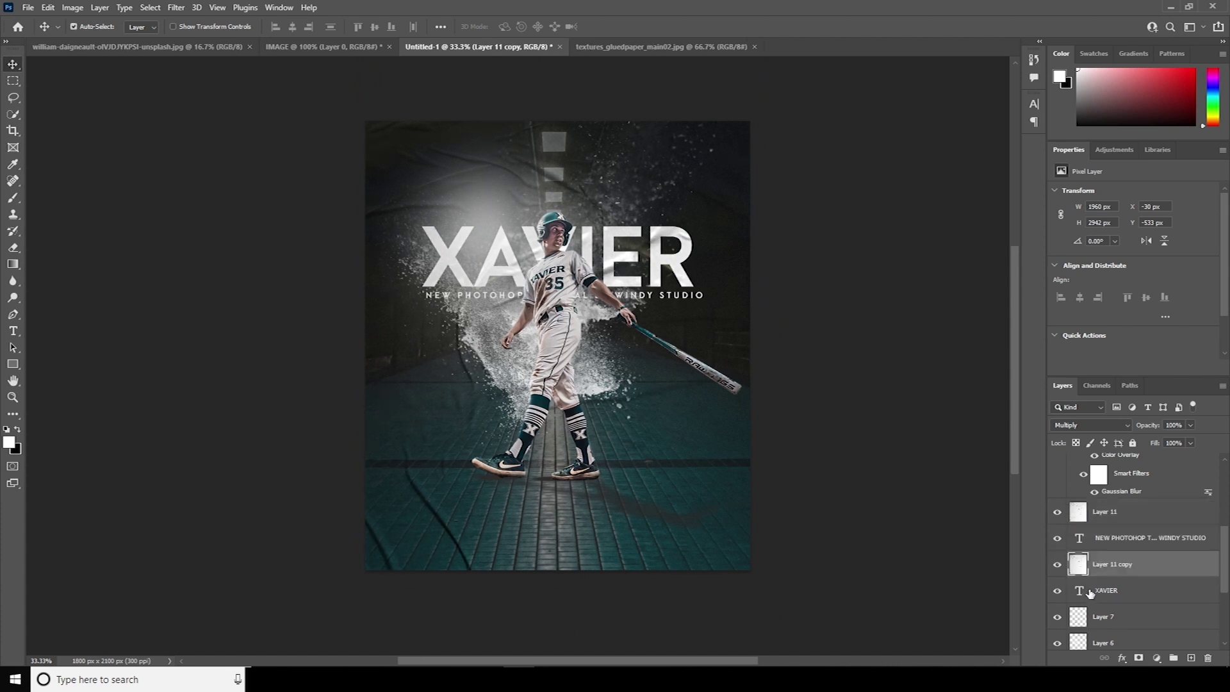
click(1082, 594)
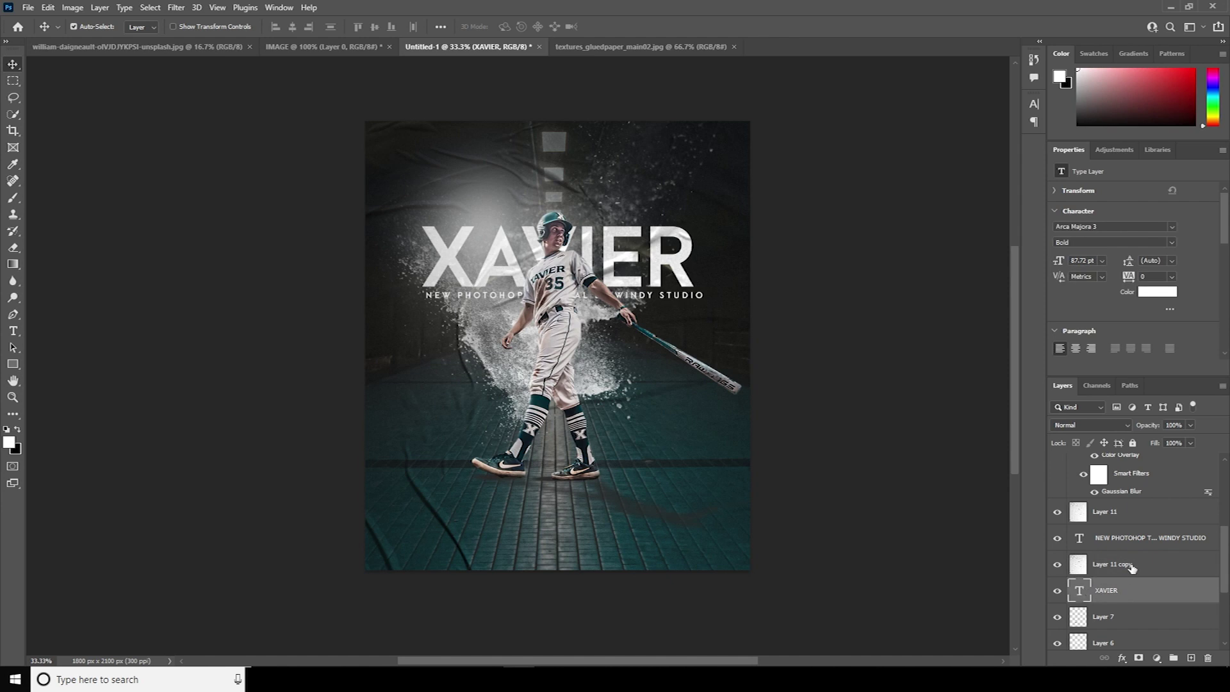
click(1131, 564)
right_click(1131, 563)
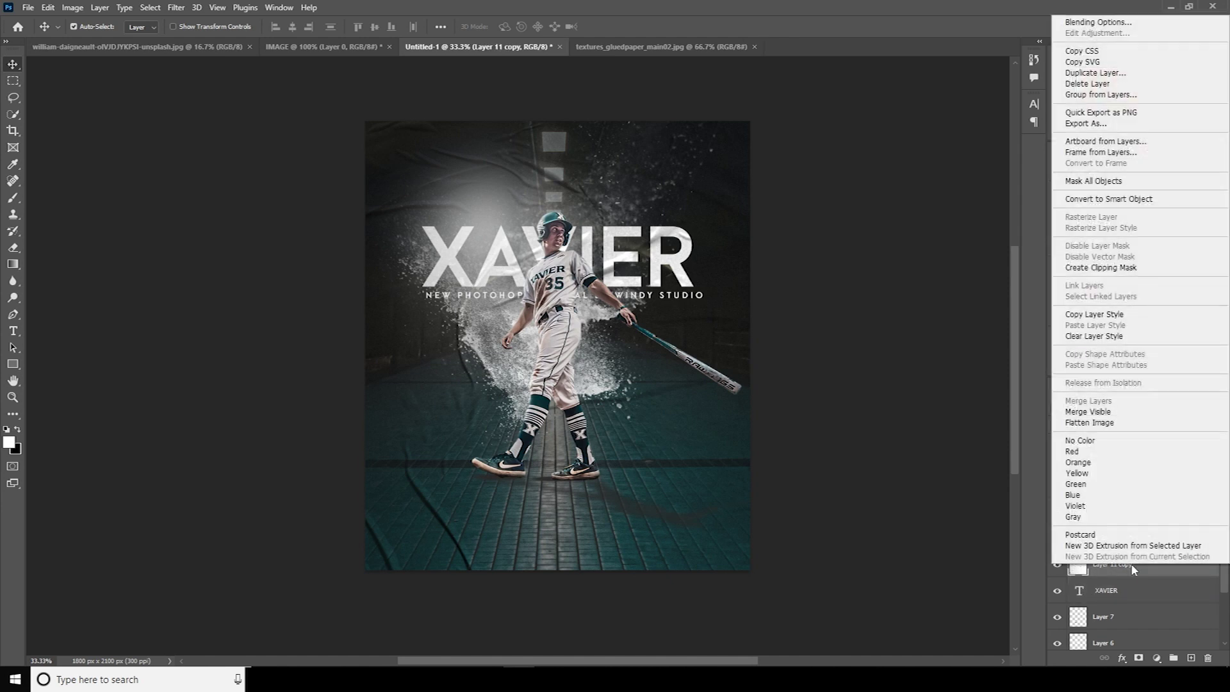
click(1082, 269)
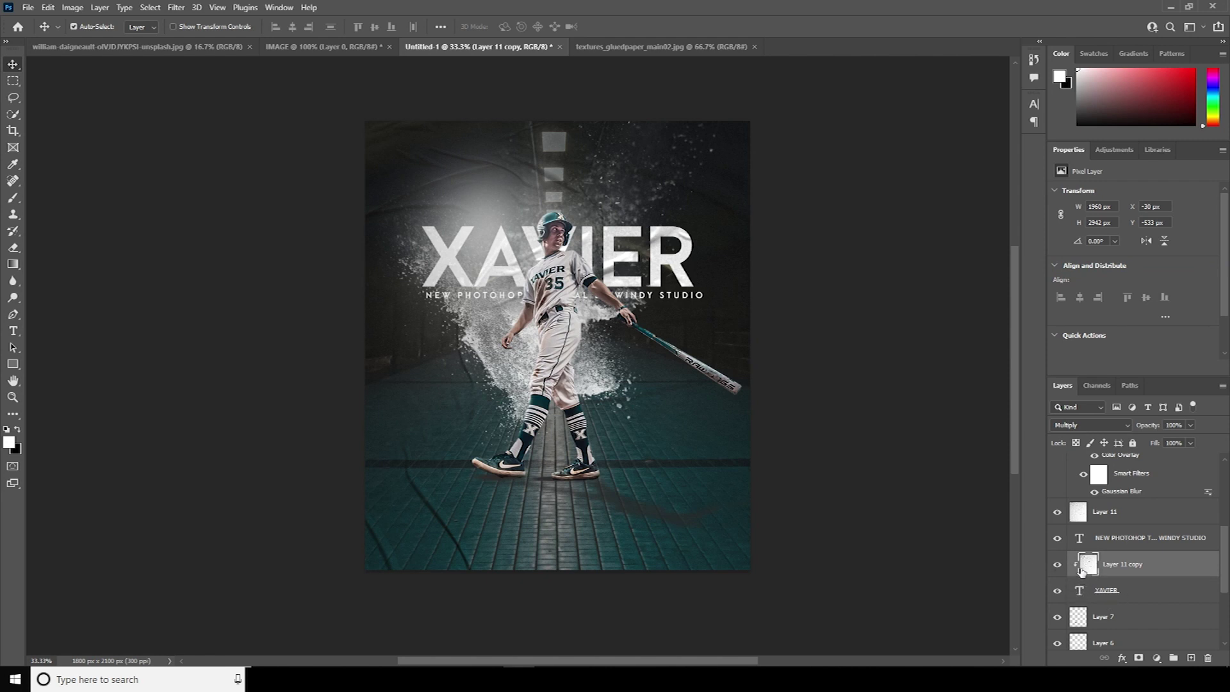
Duplicate the clipped paper texture, clip the copy to the XAVIER title too, and compare the title with and without it
key(ctrl+j)
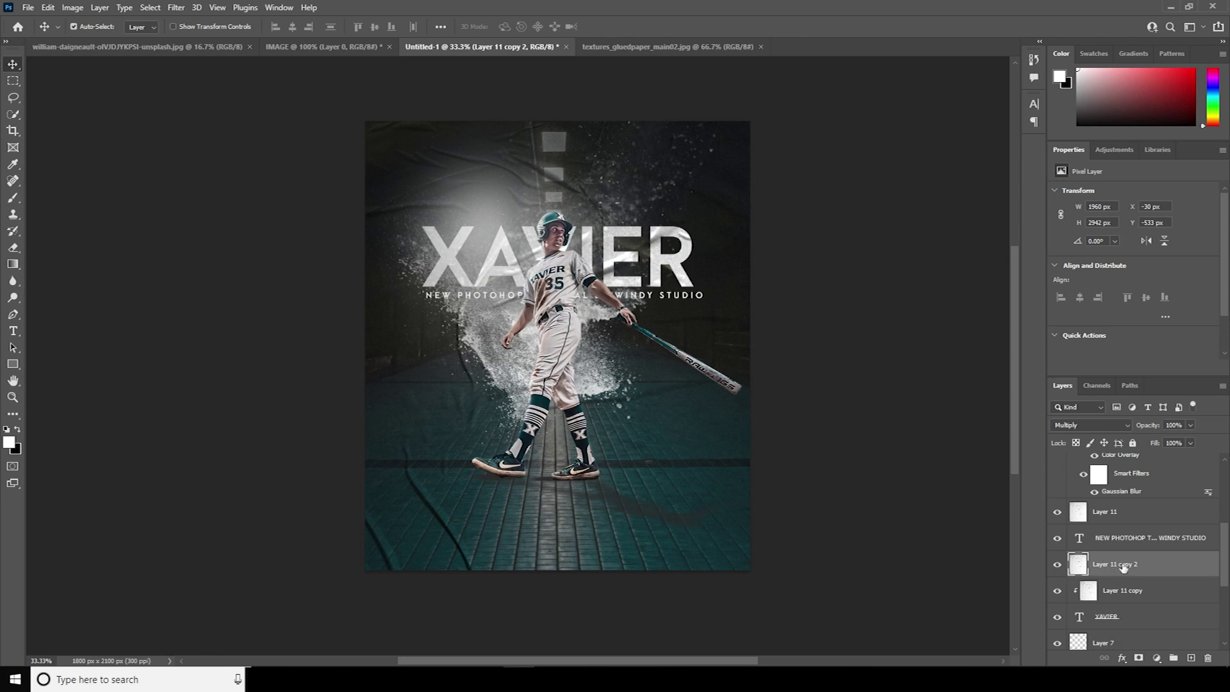
right_click(1122, 567)
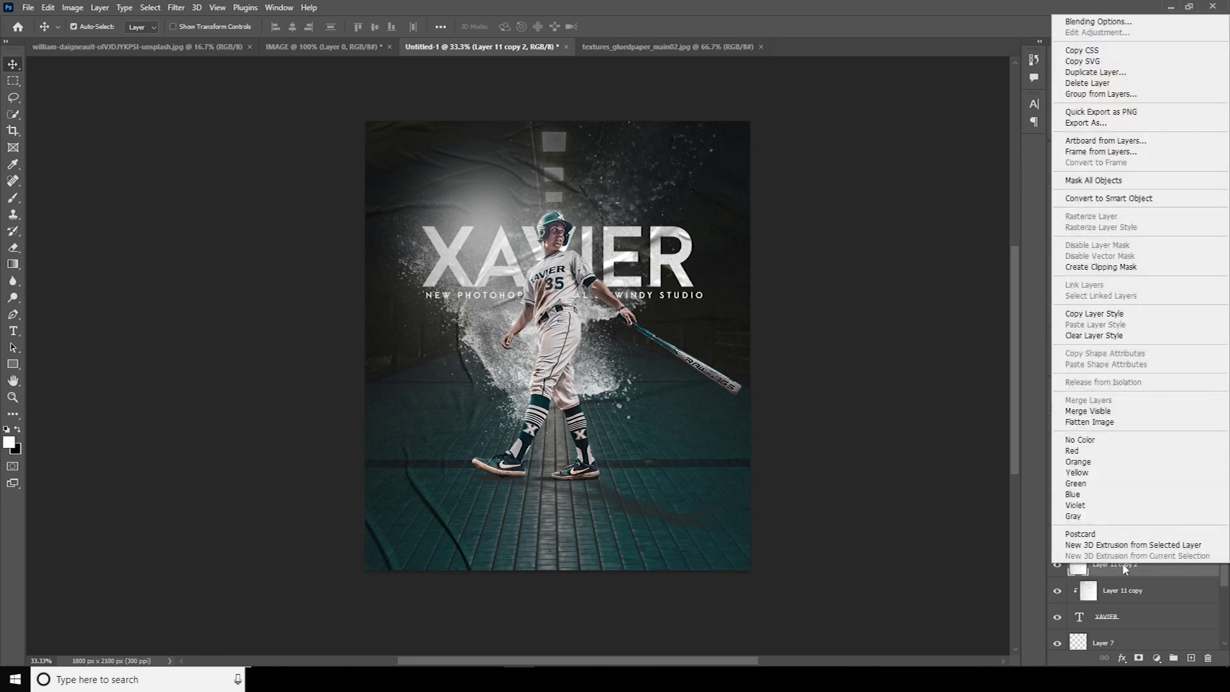
click(1102, 268)
click(1058, 567)
click(1057, 566)
click(1058, 566)
click(1057, 567)
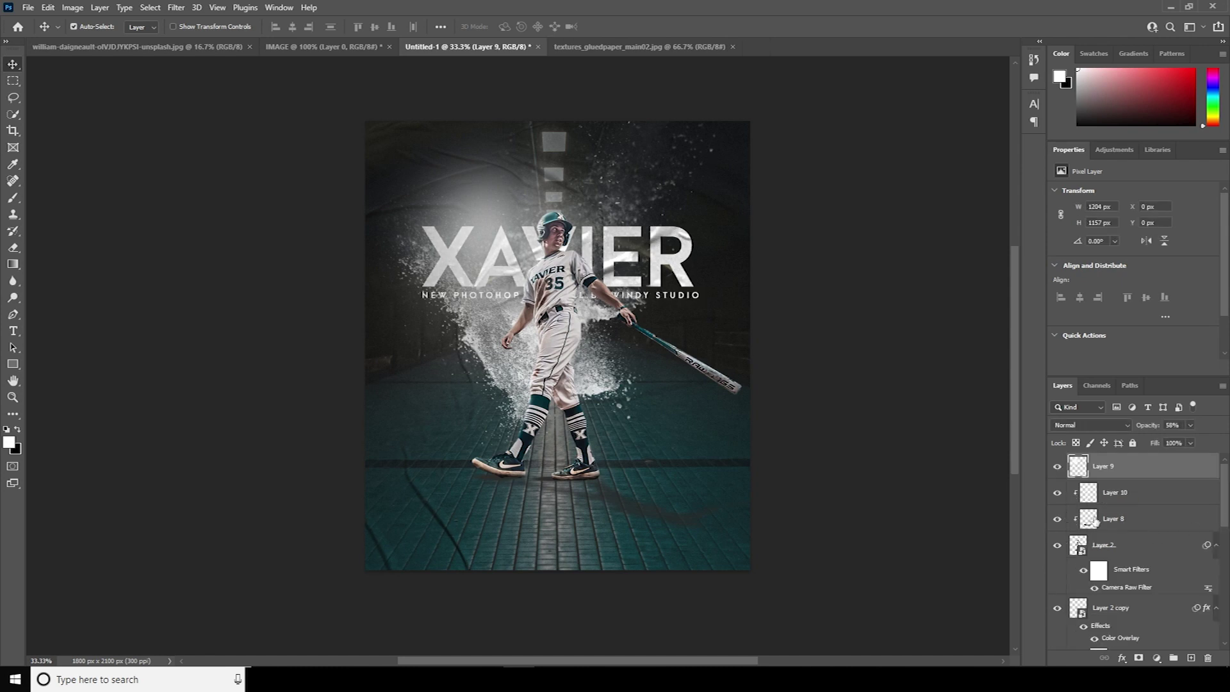
Add a lorem ipsum text box across the bottom of the poster, with 7 pt type and 0 tracking
click(14, 332)
drag(382, 541, 736, 557)
double_click(1080, 469)
drag(1057, 261, 1062, 261)
key(Up)
click(1171, 276)
click(1150, 355)
key(Up)
key(Up)
key(Up)
key(Up)
Enlarge the bottom text box, paste in more lorem ipsum text and centre-align the paragraph
drag(558, 558, 559, 562)
mouse_move(727, 558)
mouse_down()
mouse_move(454, 558)
mouse_move(737, 570)
mouse_up()
drag(540, 551, 798, 573)
key(ctrl+v)
drag(725, 557, 573, 531)
key(ctrl+shift+c)
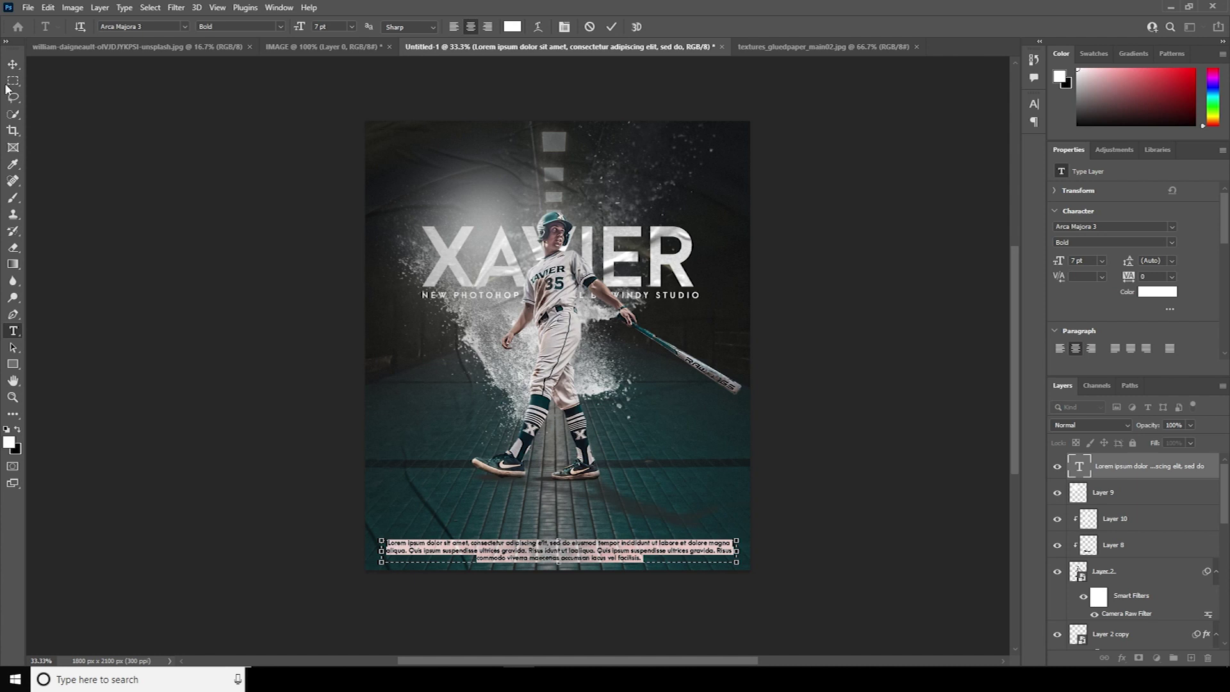
key(ctrl+Return)
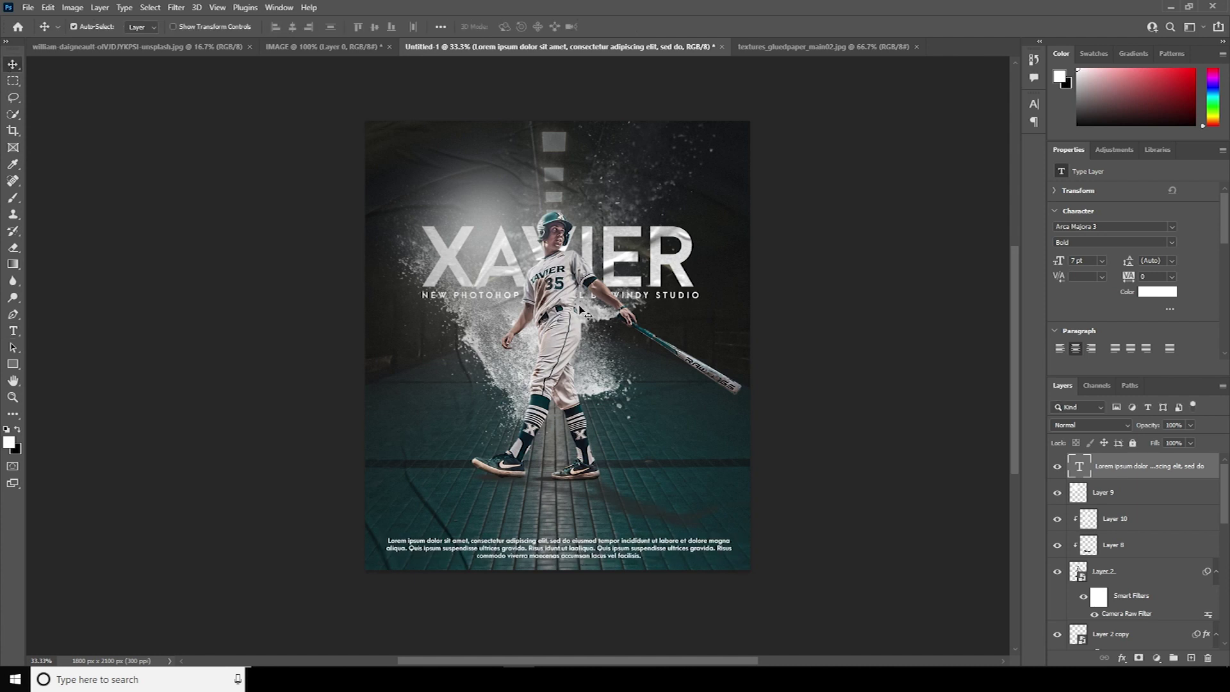
Add a separate text line reading WI*NDY . TUT centred just above the lorem ipsum paragraph
click(13, 330)
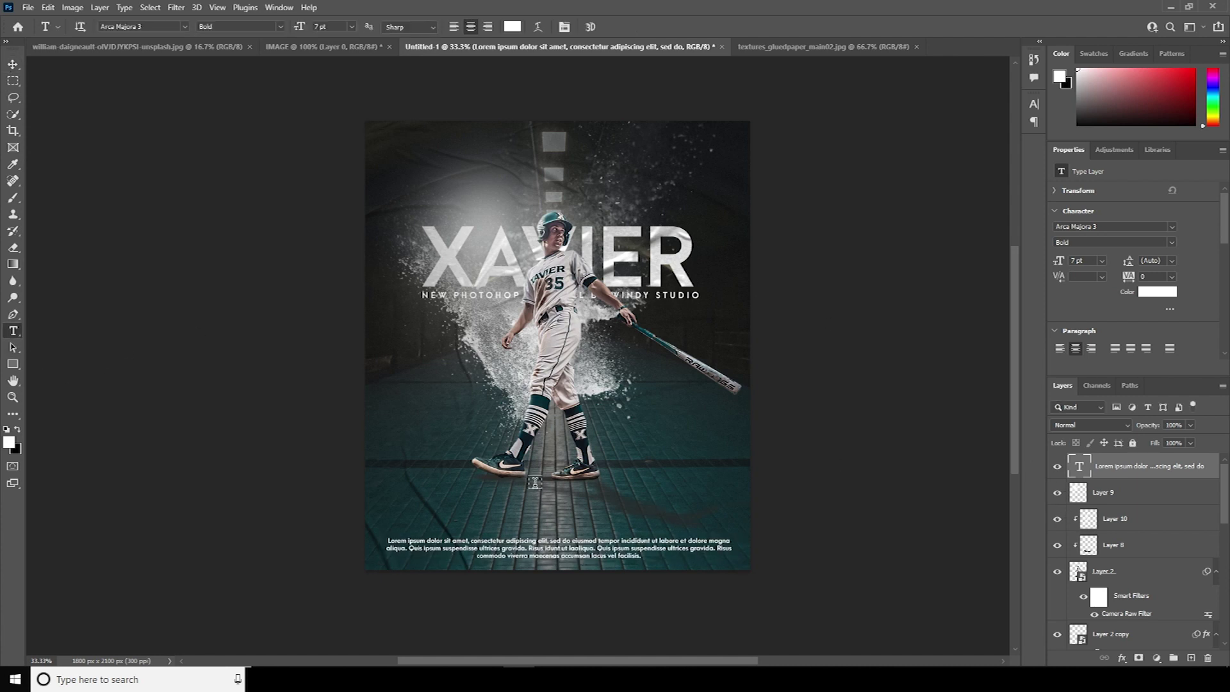
click(543, 520)
text(W)
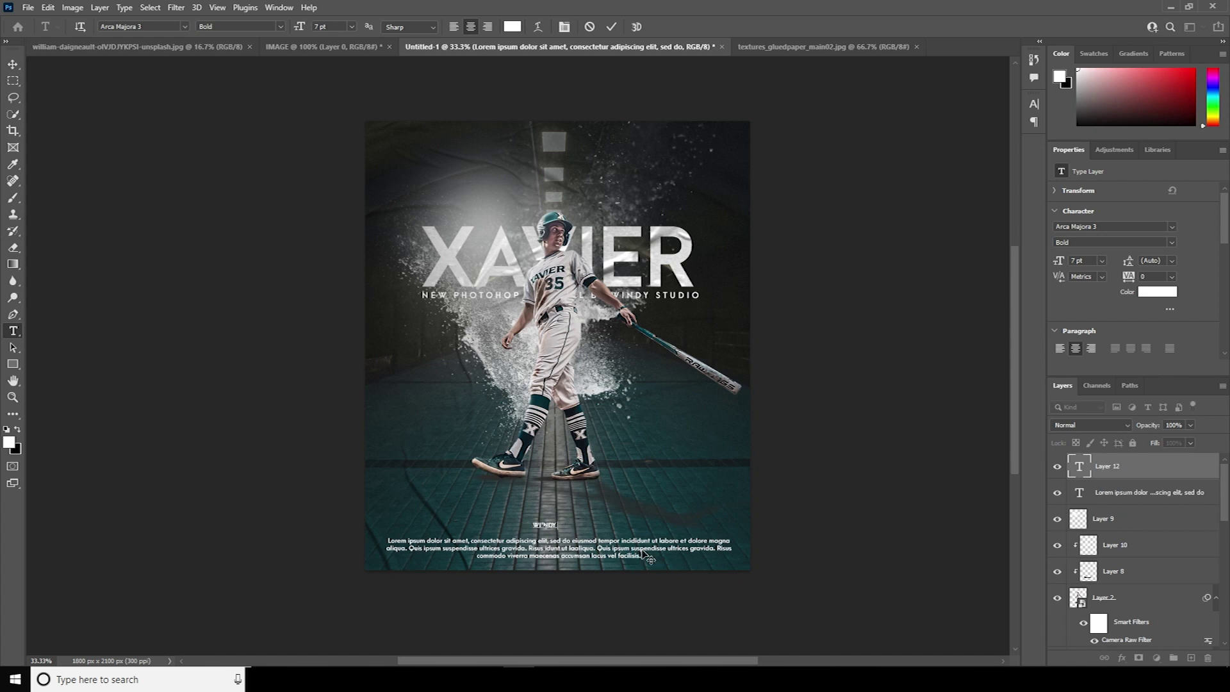
text(INDY . TUT)
Set the size of the text line above the paragraph to 14 pt
double_click(1079, 468)
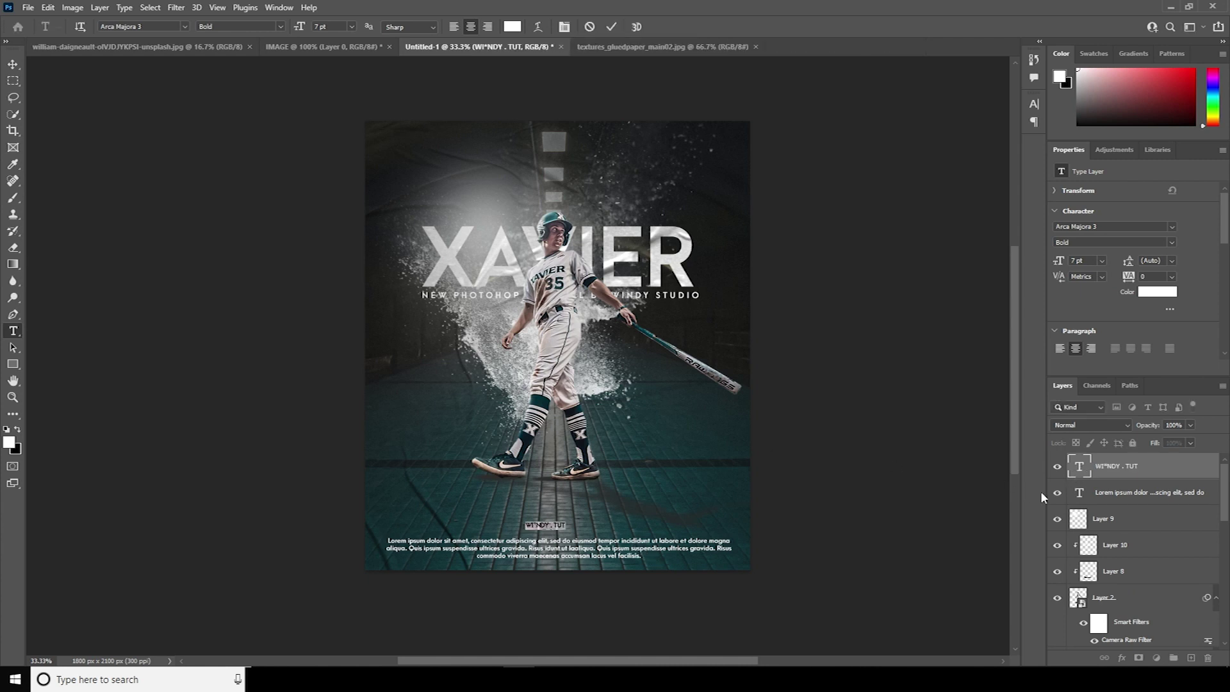
key(Up)
key(Up)
key(Up)
key(Up)
key(Up)
key(Up)
key(Up)
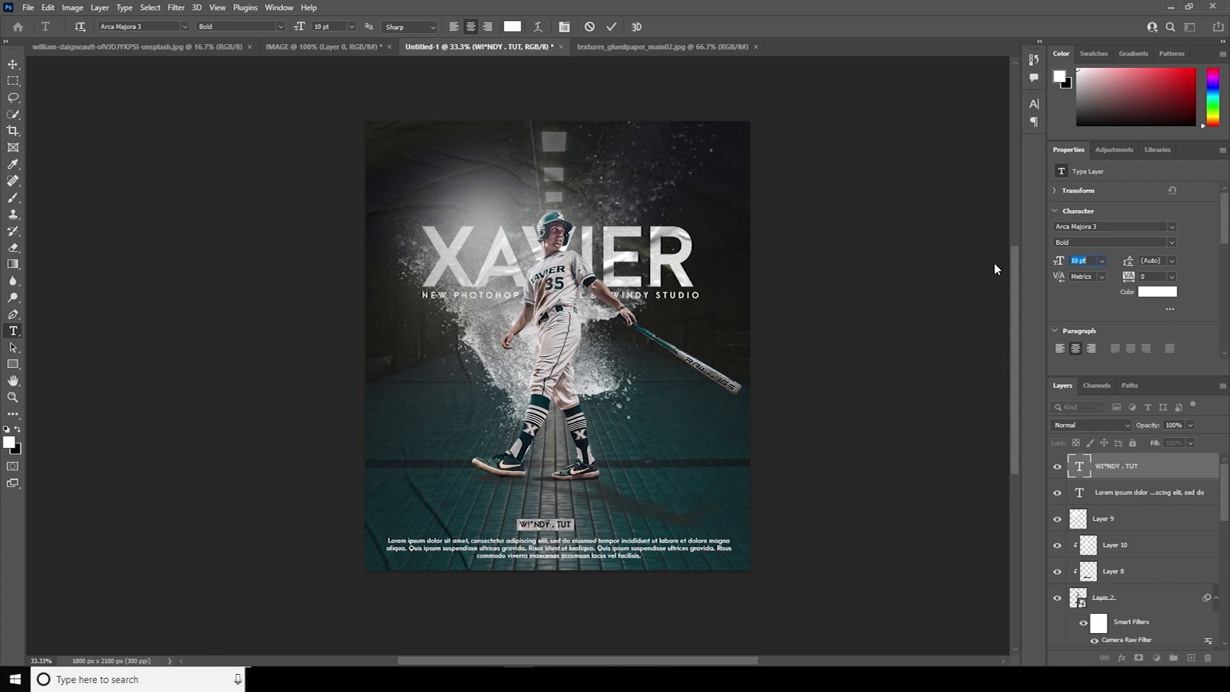
click(13, 64)
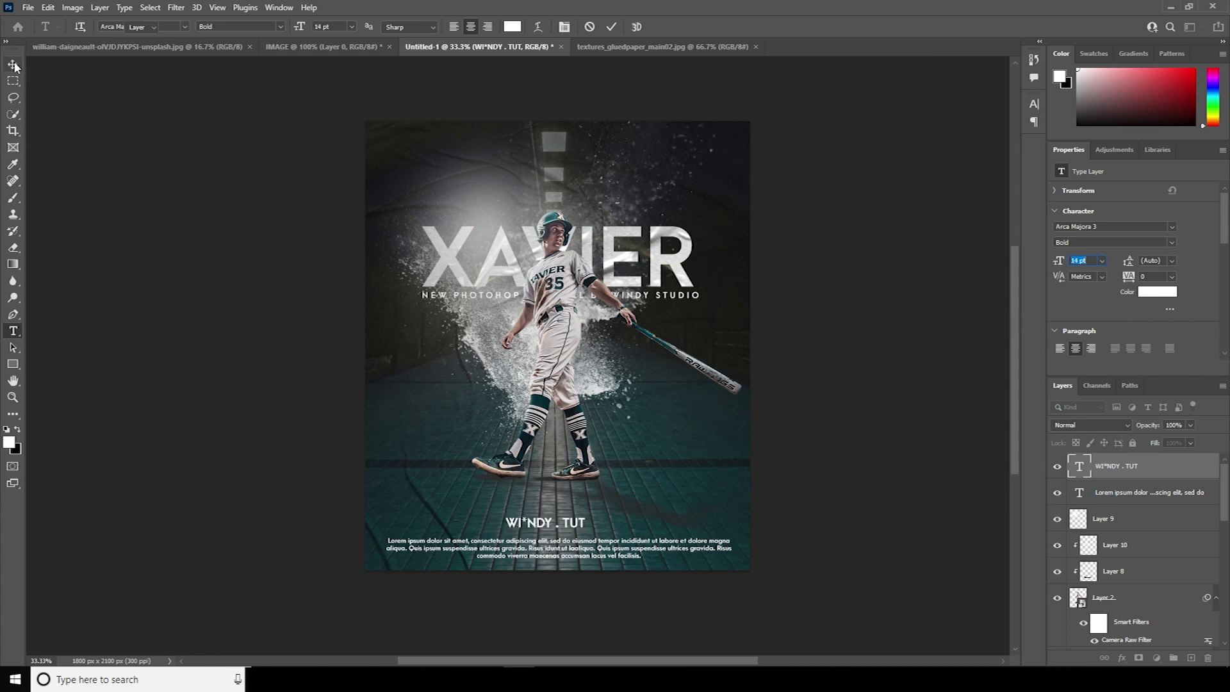
Remove the asterisk from the line above the paragraph so it reads WINDY . TUT
double_click(1078, 467)
click(527, 522)
key(BackSpace)
Set the WINDY . TUT line's font style to Heavy and move it about 31 px right and 21 px down
click(1170, 242)
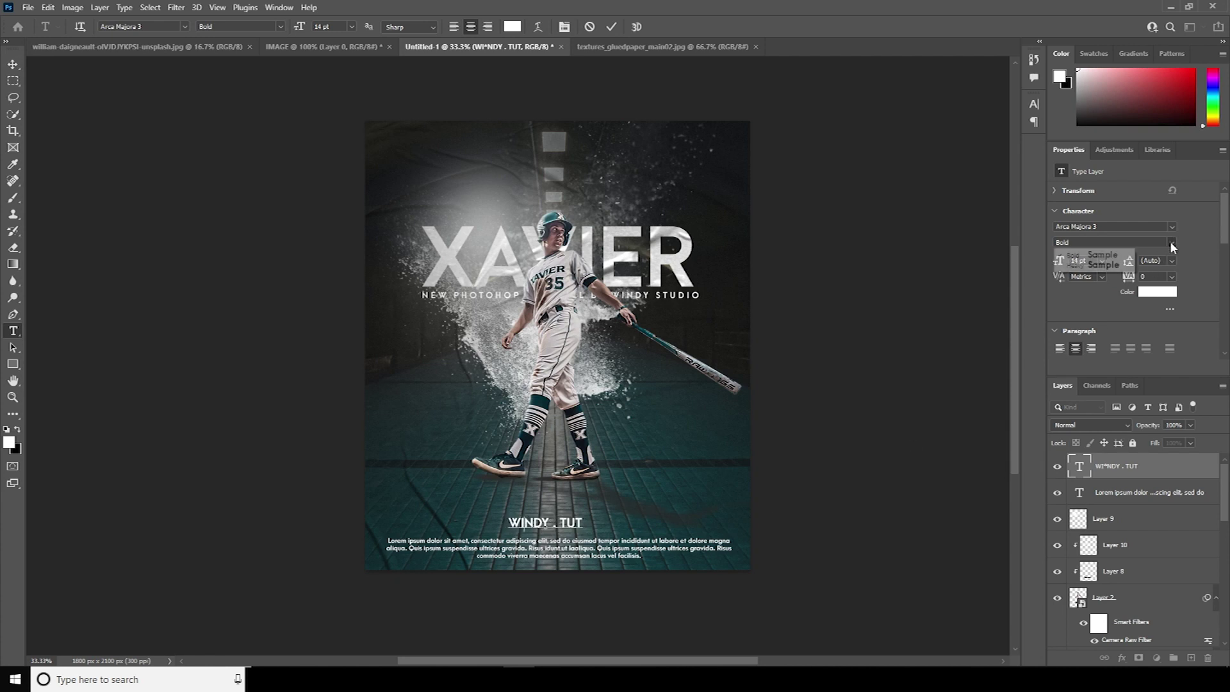
click(1089, 268)
double_click(1079, 466)
click(1171, 243)
click(1129, 265)
click(11, 67)
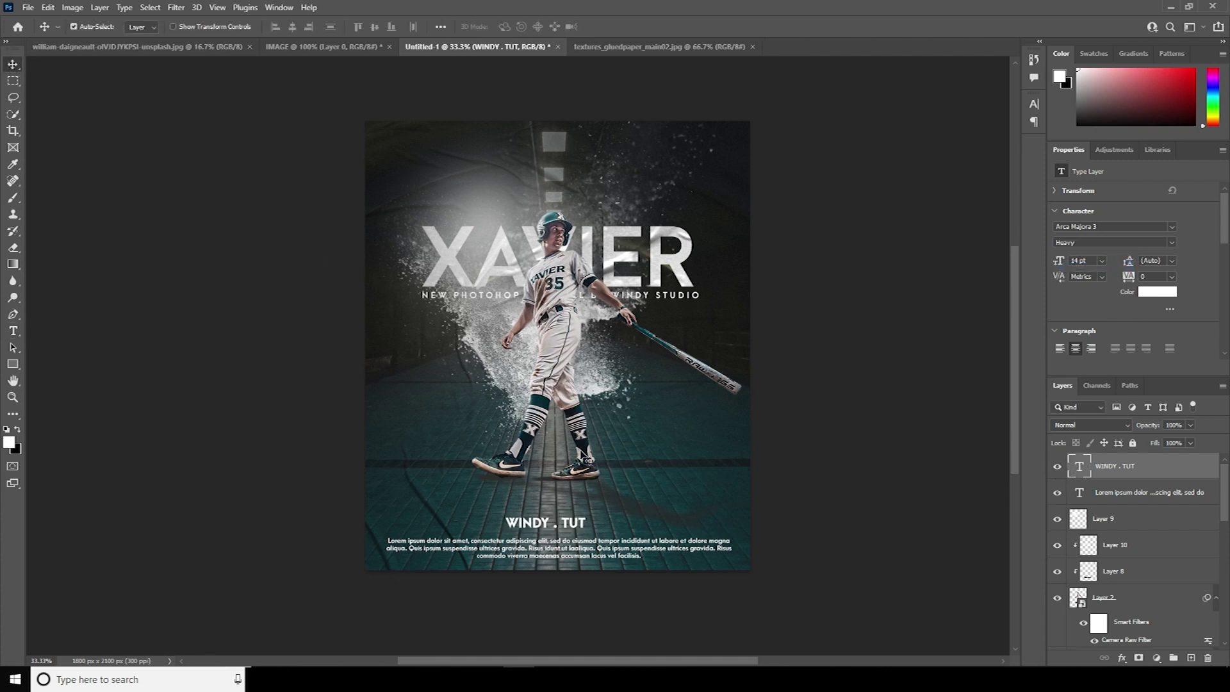
drag(573, 524, 580, 530)
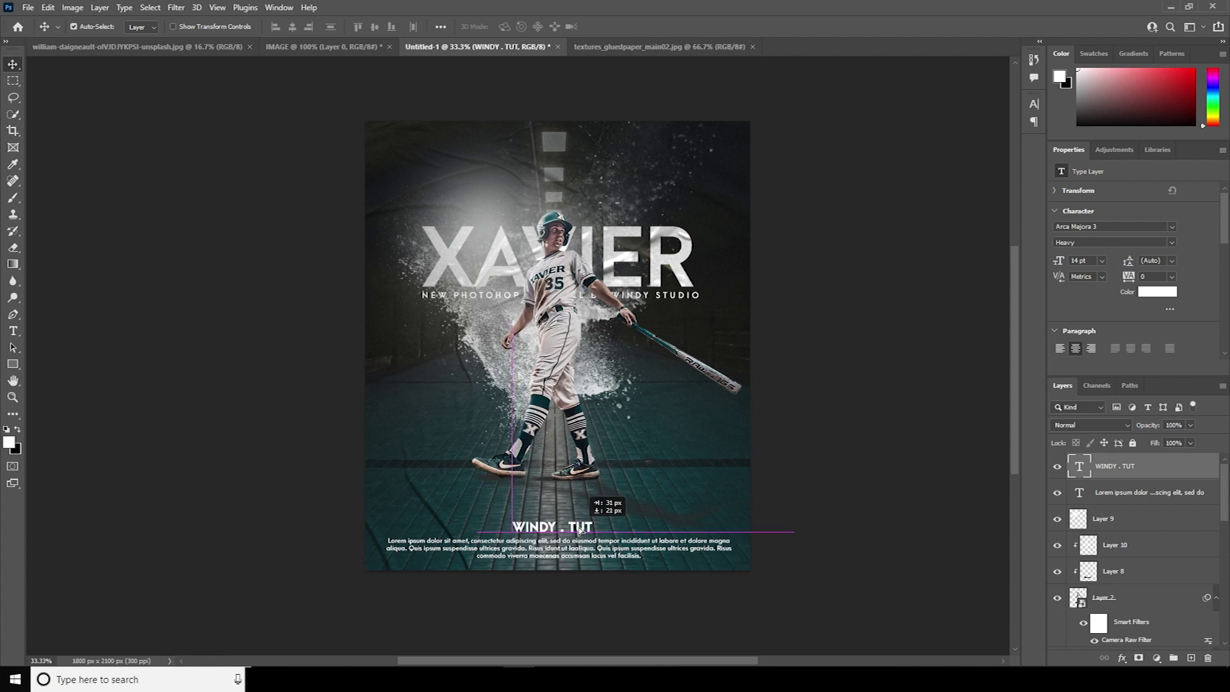
Draw a rectangle about 170 x 60 px left of the WINDY . TUT line and fill it with yellow
click(12, 364)
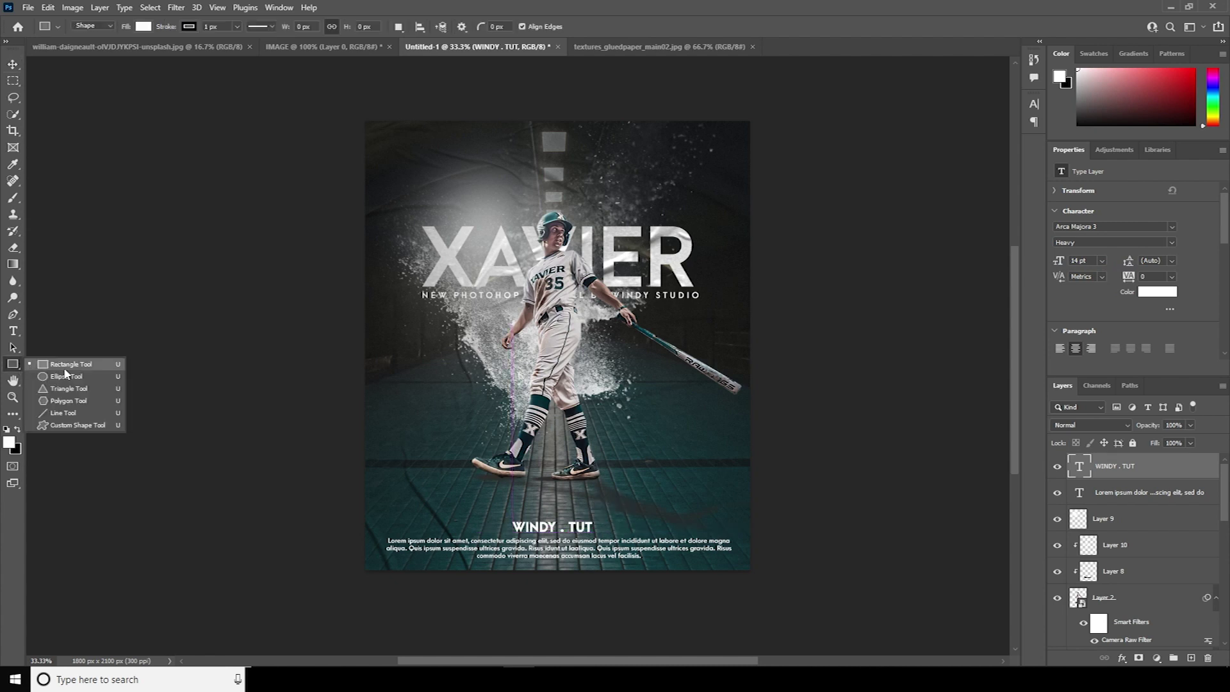
click(67, 369)
drag(472, 520, 508, 530)
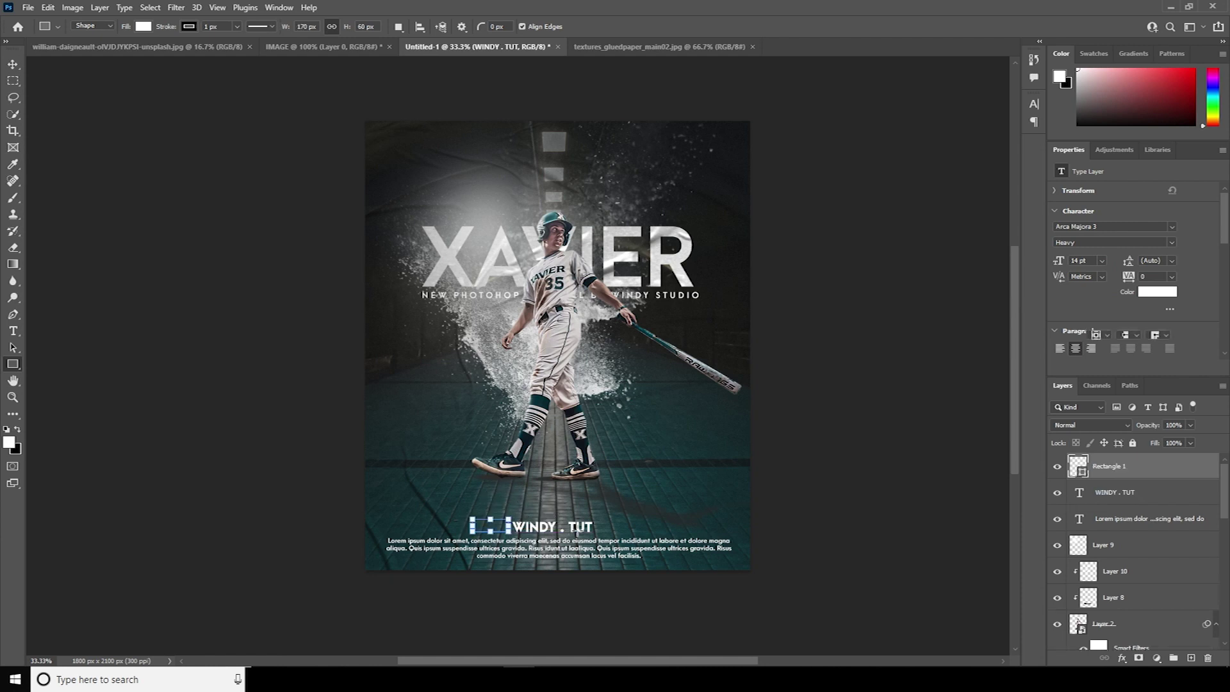
click(144, 26)
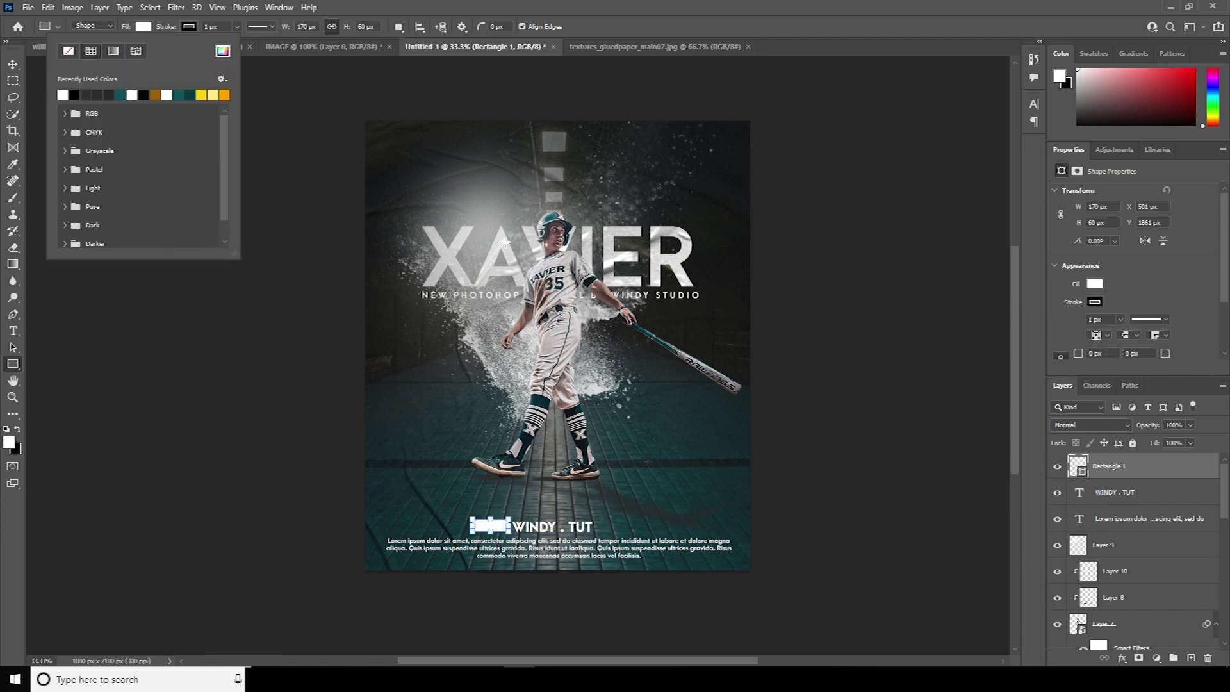
click(212, 95)
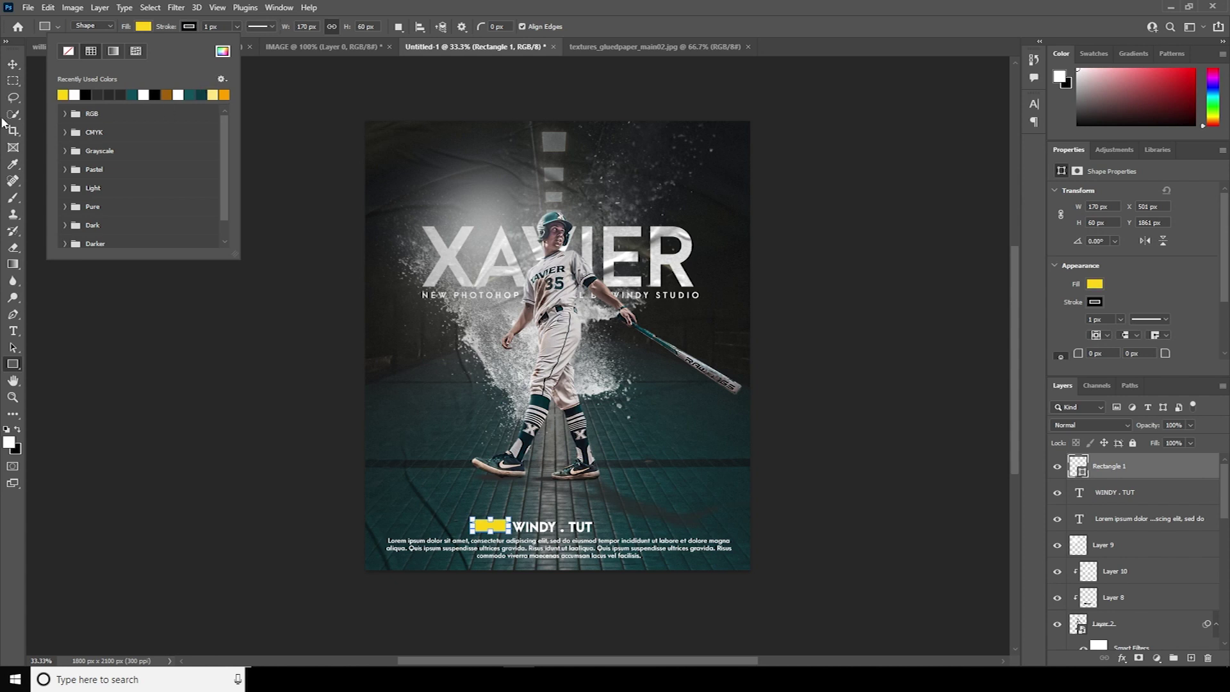
click(13, 65)
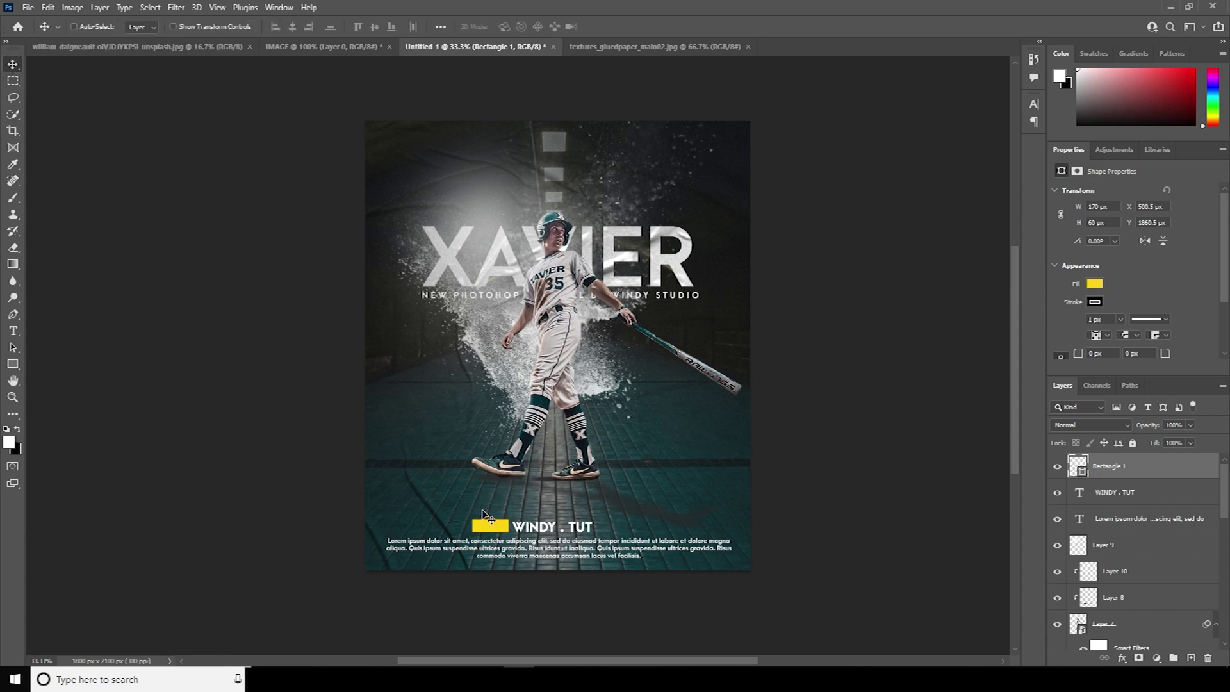
Reduce the yellow rectangle's height from its upper edge to about 48 px, aligning it with the WINDY . TUT lettering
key(ctrl+plus)
scroll(478, 436, down, 3)
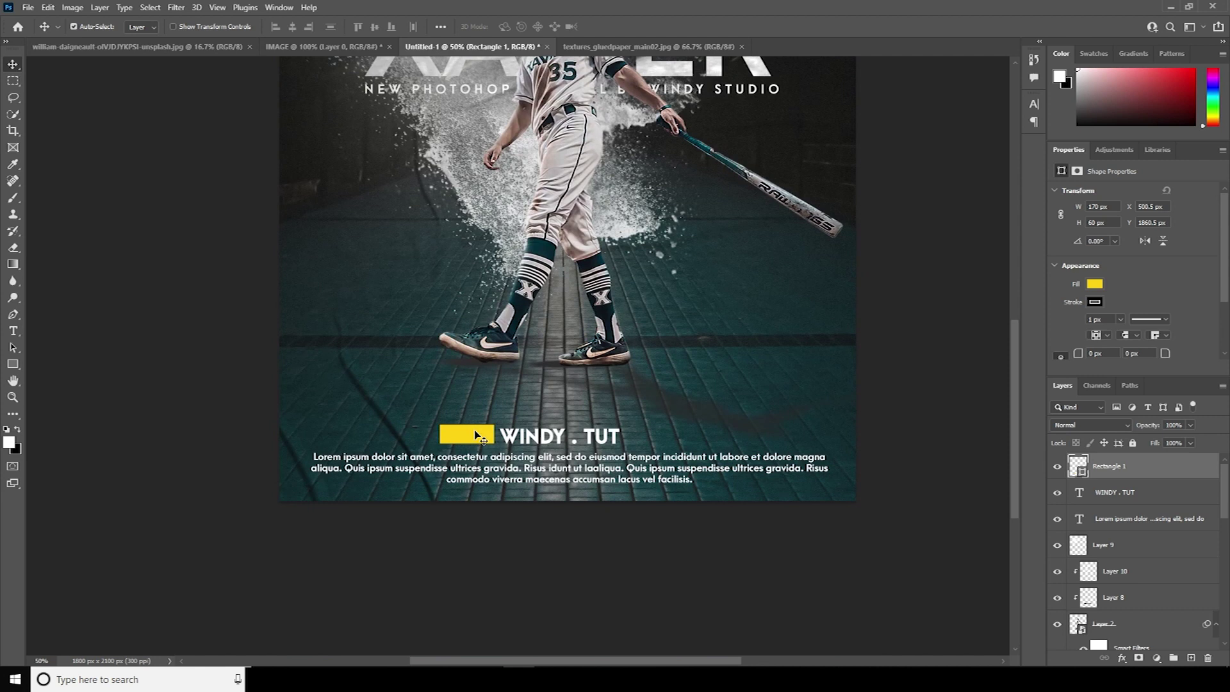
key(ctrl+t)
drag(467, 423, 469, 427)
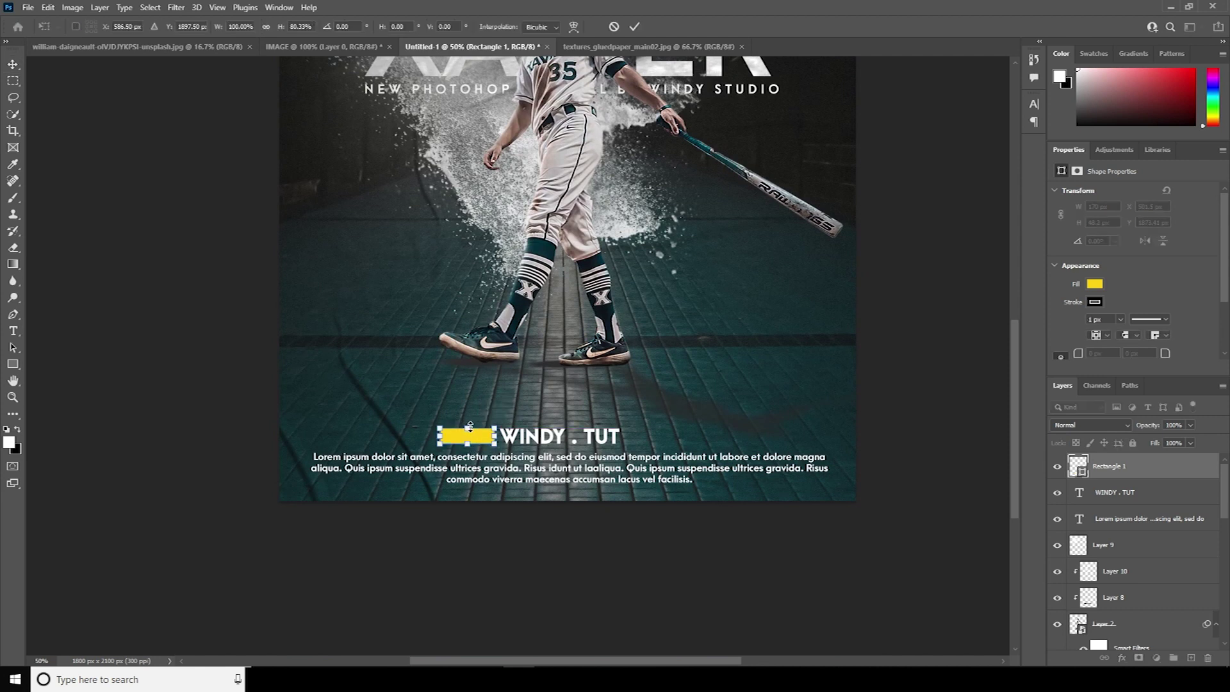
key(Return)
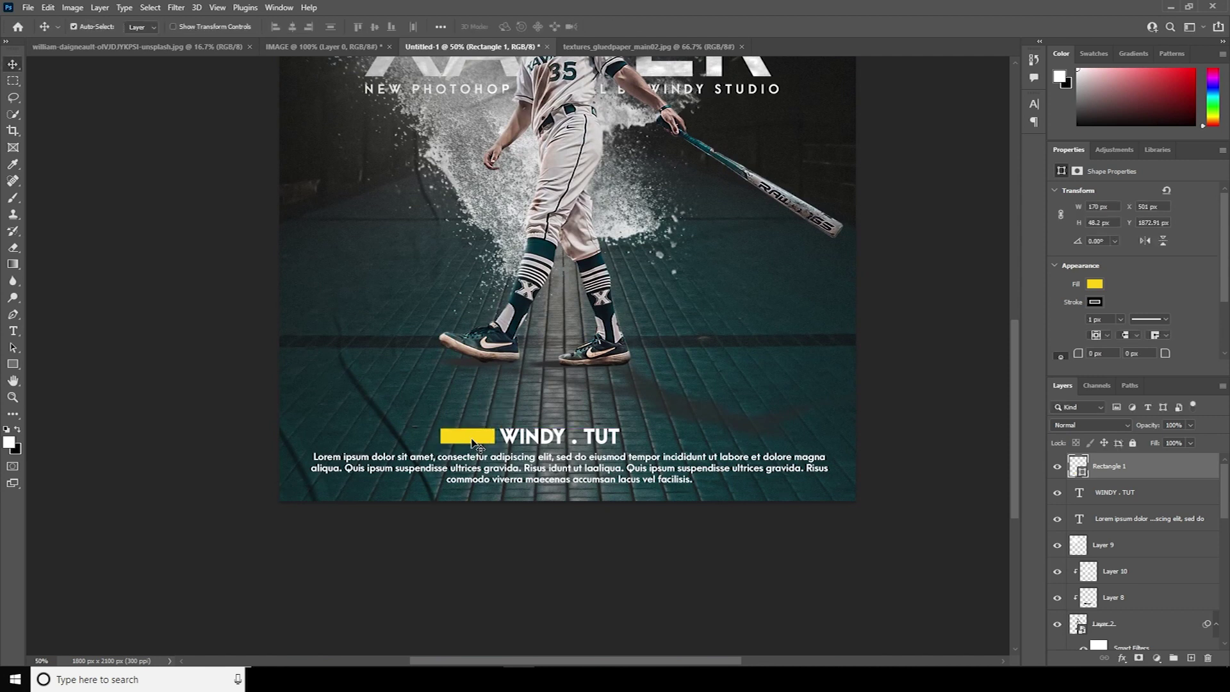
Copy the yellow rectangle to the right side of the WINDY . TUT line and move the original about 38 px outward
drag(474, 441, 667, 444)
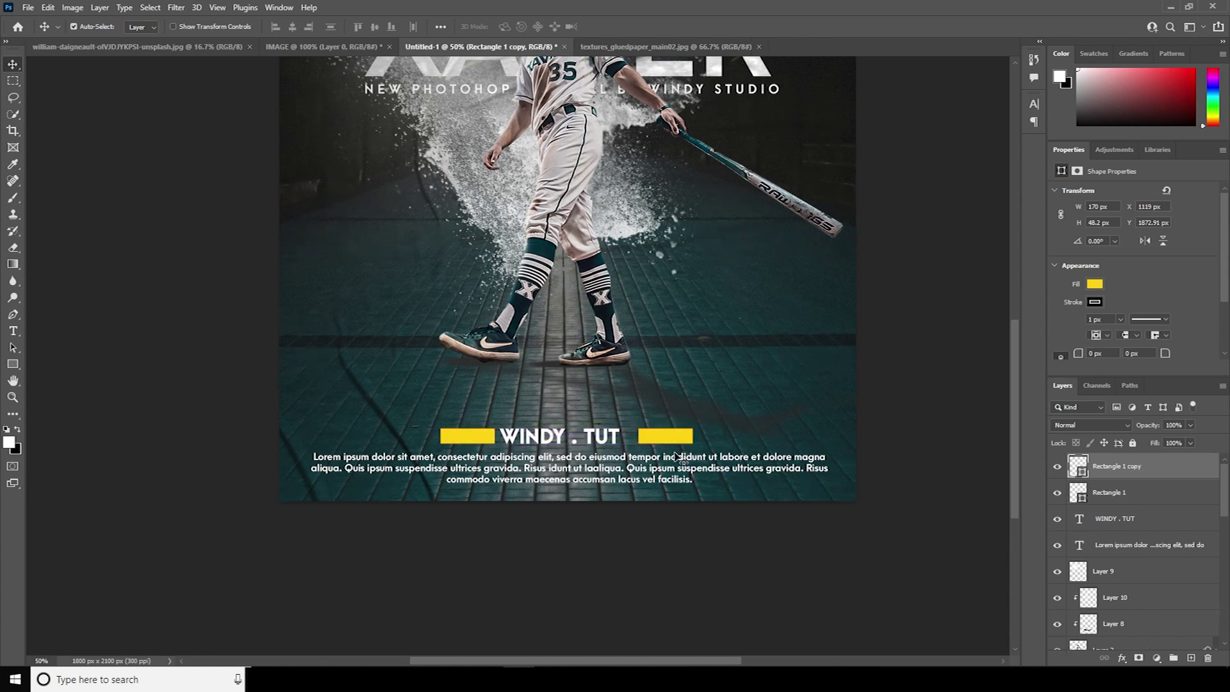
drag(487, 441, 474, 443)
click(709, 405)
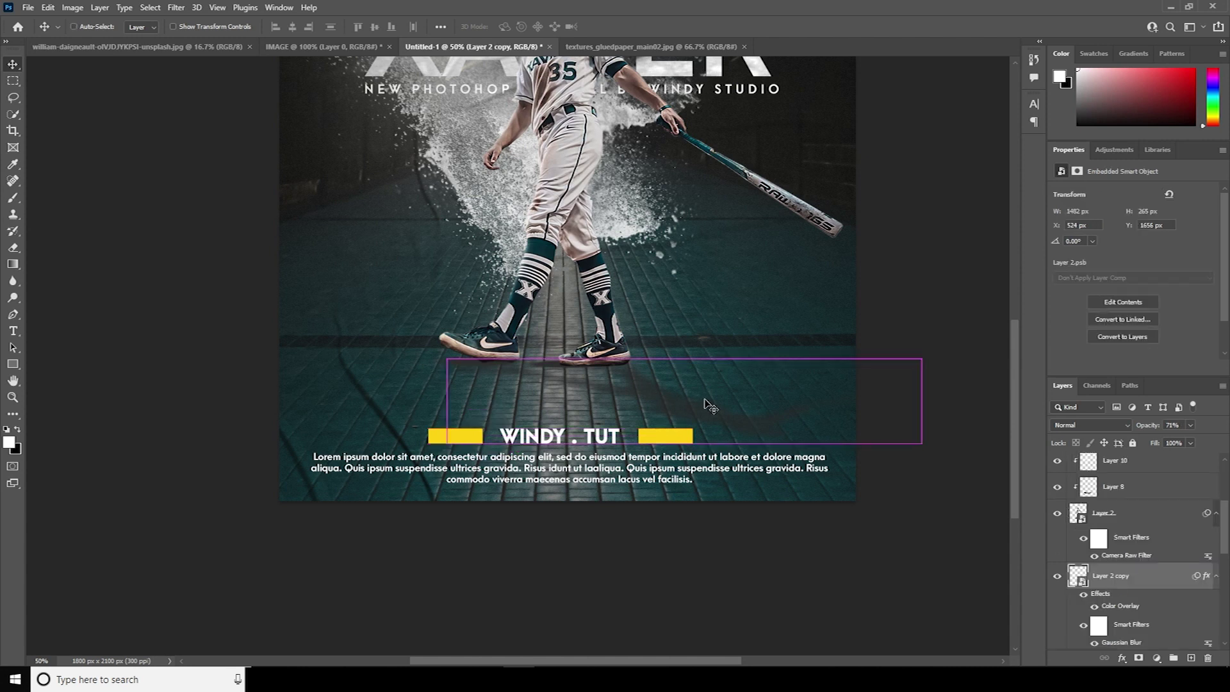
Copy a yellow rectangle to the poster's upper right edge and stretch its height to about 180 px
key(ctrl+minus)
drag(574, 186, 540, 317)
click(588, 542)
key(ctrl+alt)
drag(593, 545, 660, 174)
key(ctrl+t)
key(Return)
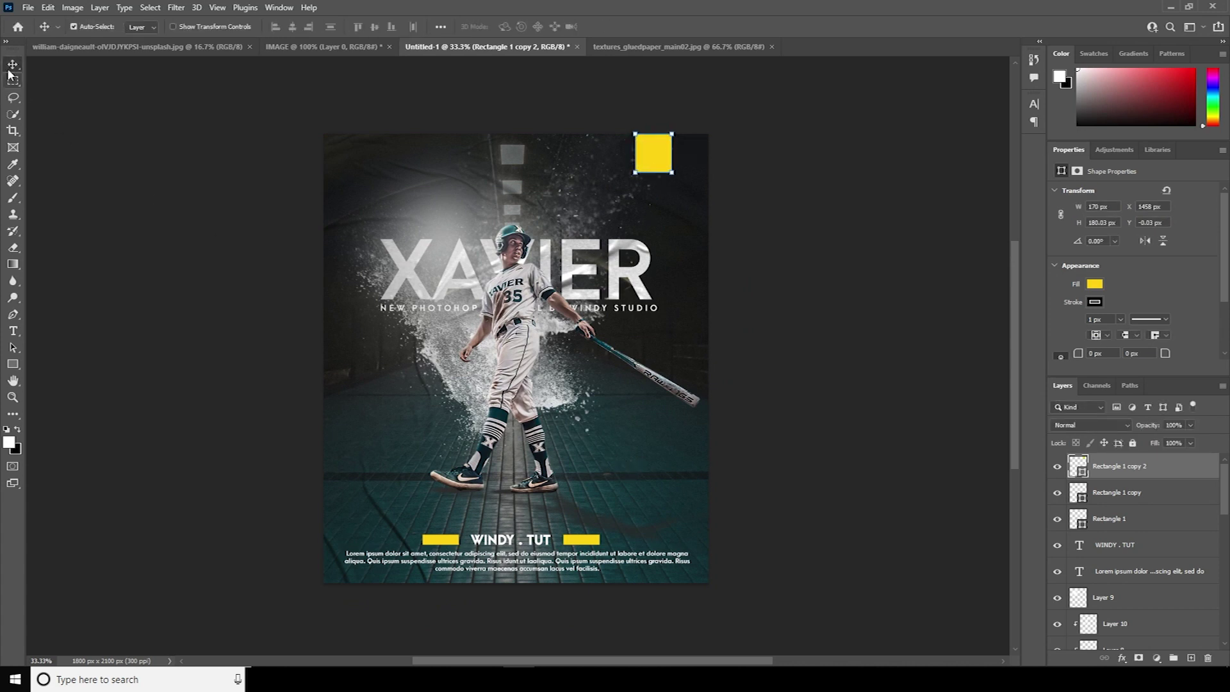
Copy the WINDY . TUT text onto the upper yellow block, place its layer on top and change it to 16 NOV
click(510, 541)
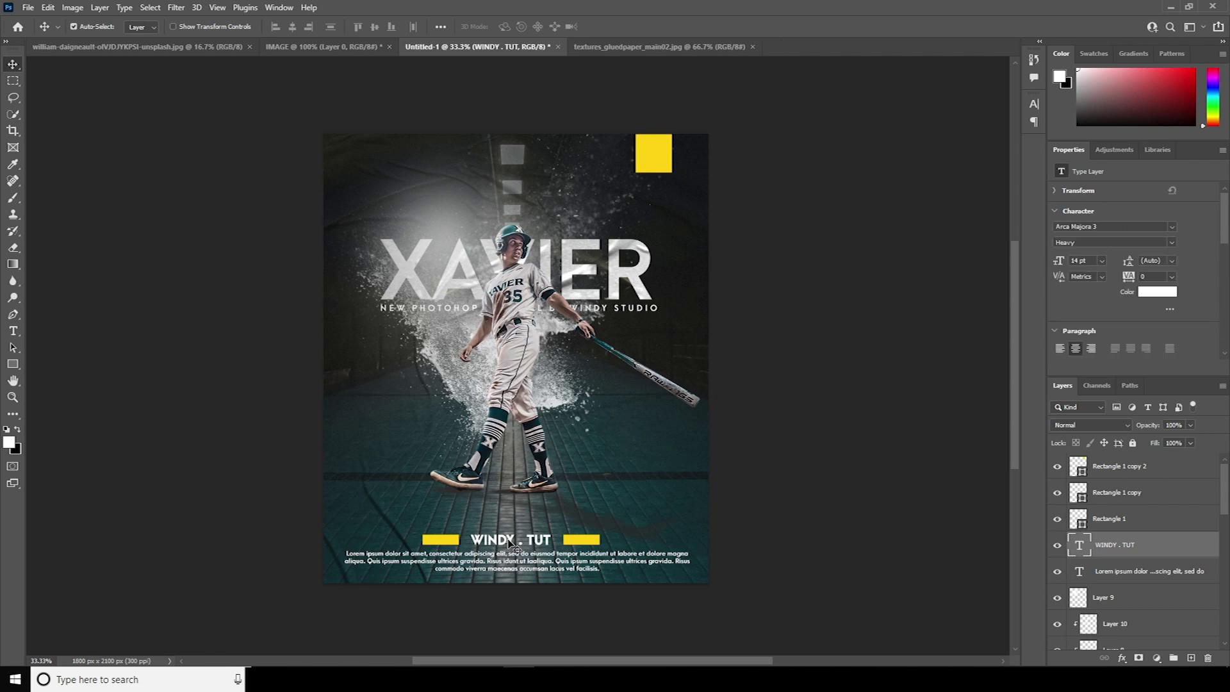
key(ctrl+j)
drag(510, 543, 671, 151)
drag(1078, 545, 1082, 471)
double_click(1081, 468)
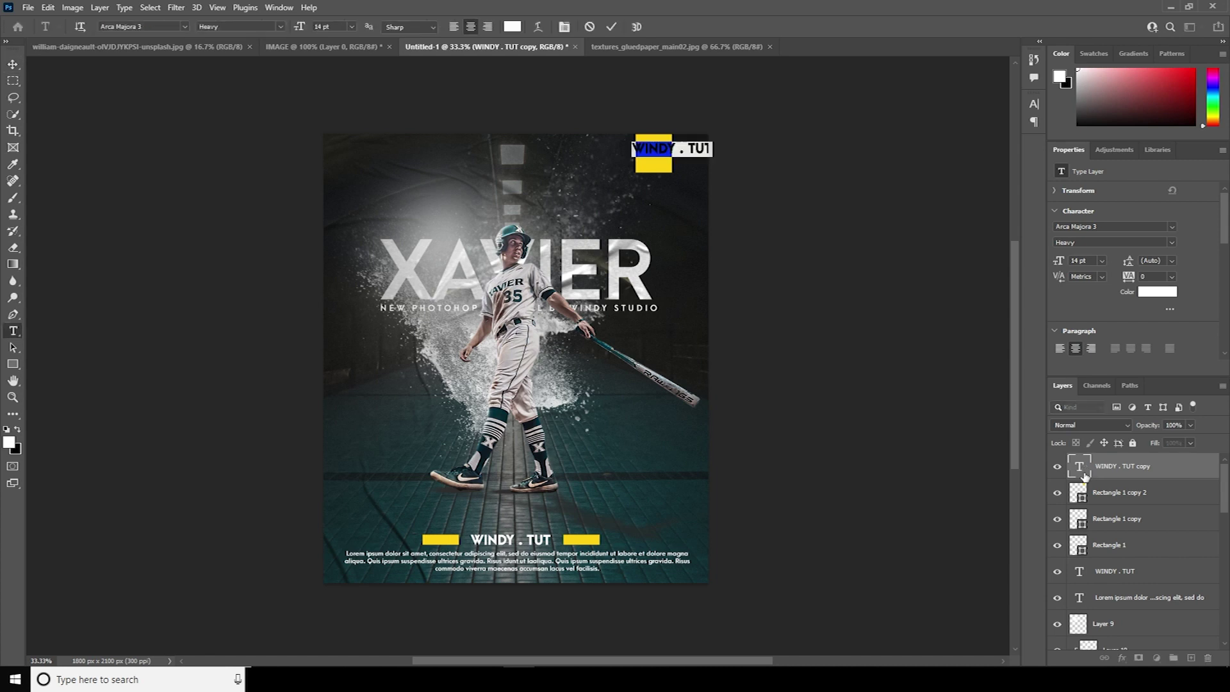
text(16 NOV)
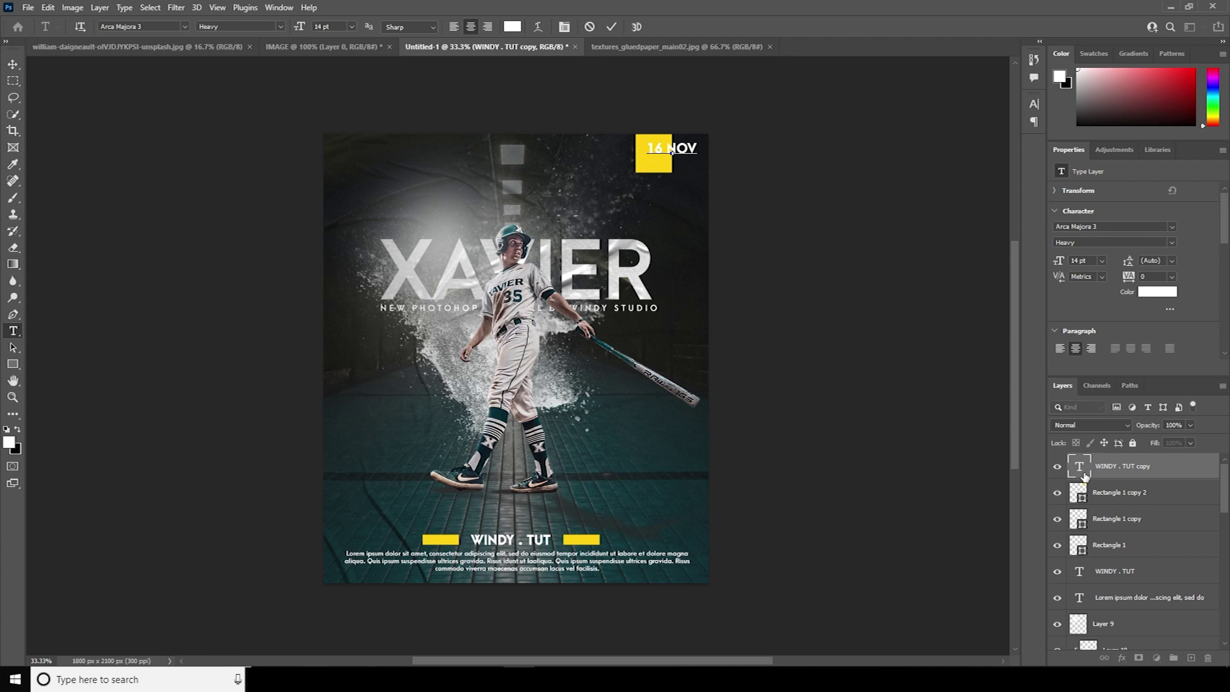
text(.)
key(ctrl+Return)
Scale the 16 NOV. text down to 10.66 pt and add a copy below it reading 2021
key(ctrl+t)
drag(700, 140, 658, 164)
key(Return)
double_click(1078, 466)
text(2021)
key(ctrl+Return)
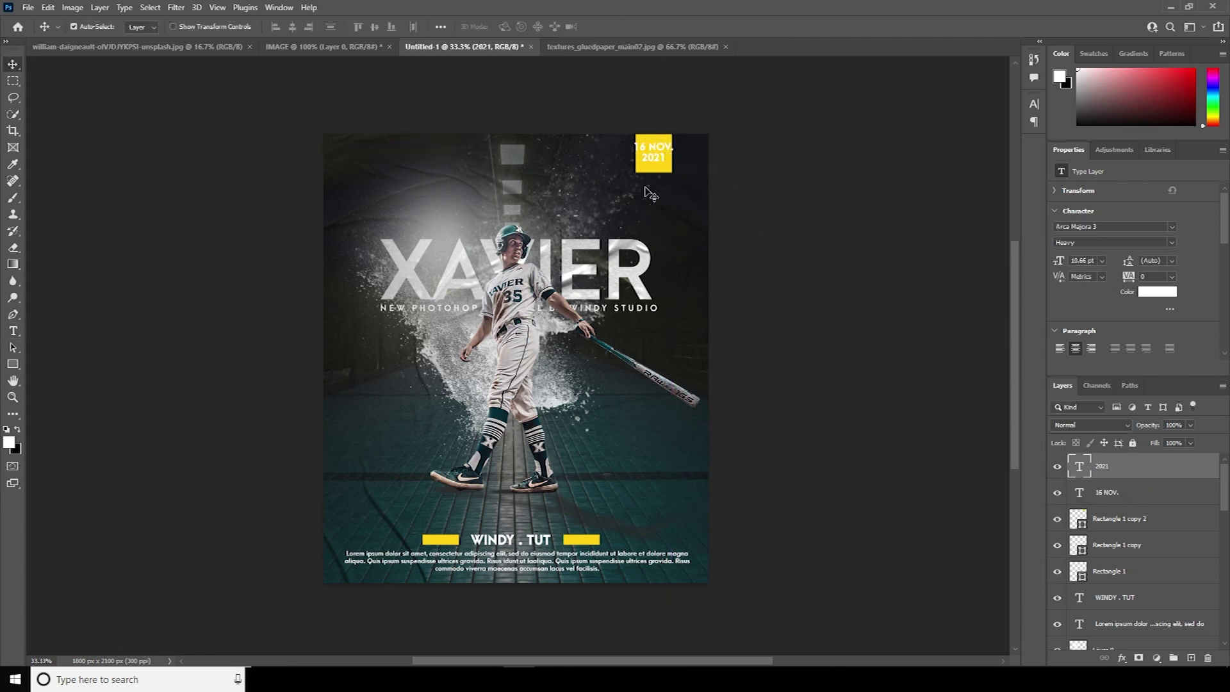
Change the date block's fill to the darker yellow d6b100
key(ctrl+plus)
key(ctrl+plus)
drag(715, 104, 534, 383)
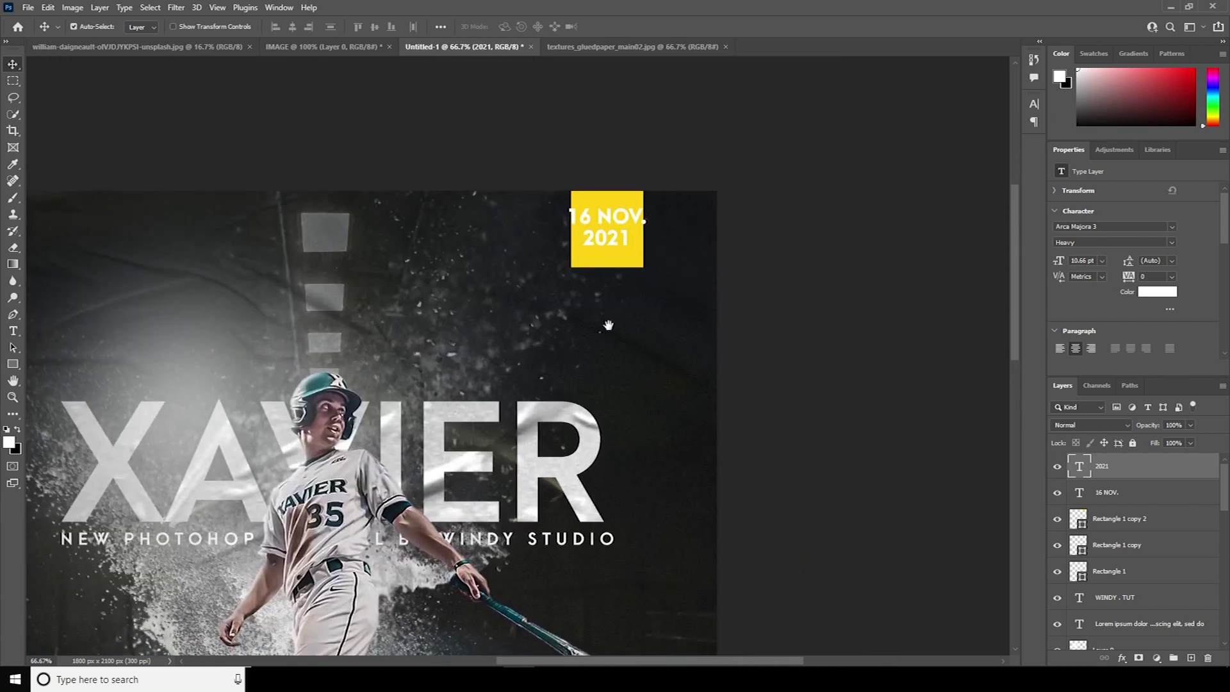
click(640, 261)
double_click(1081, 525)
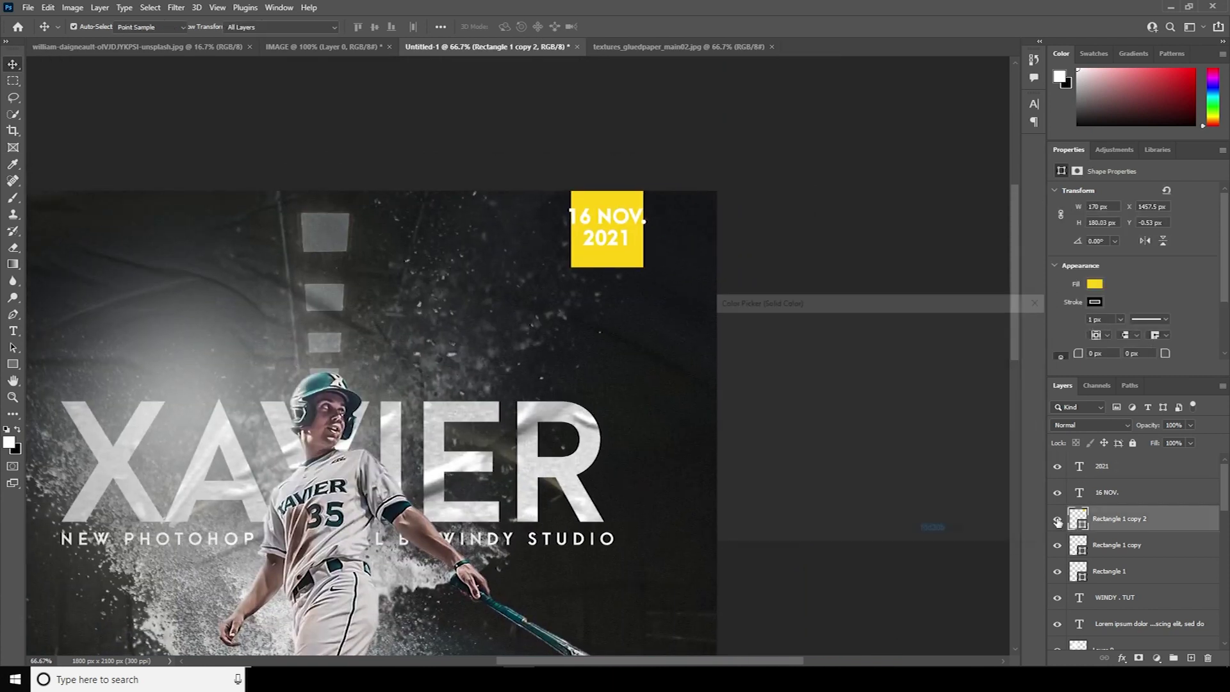
click(876, 350)
drag(878, 348, 882, 355)
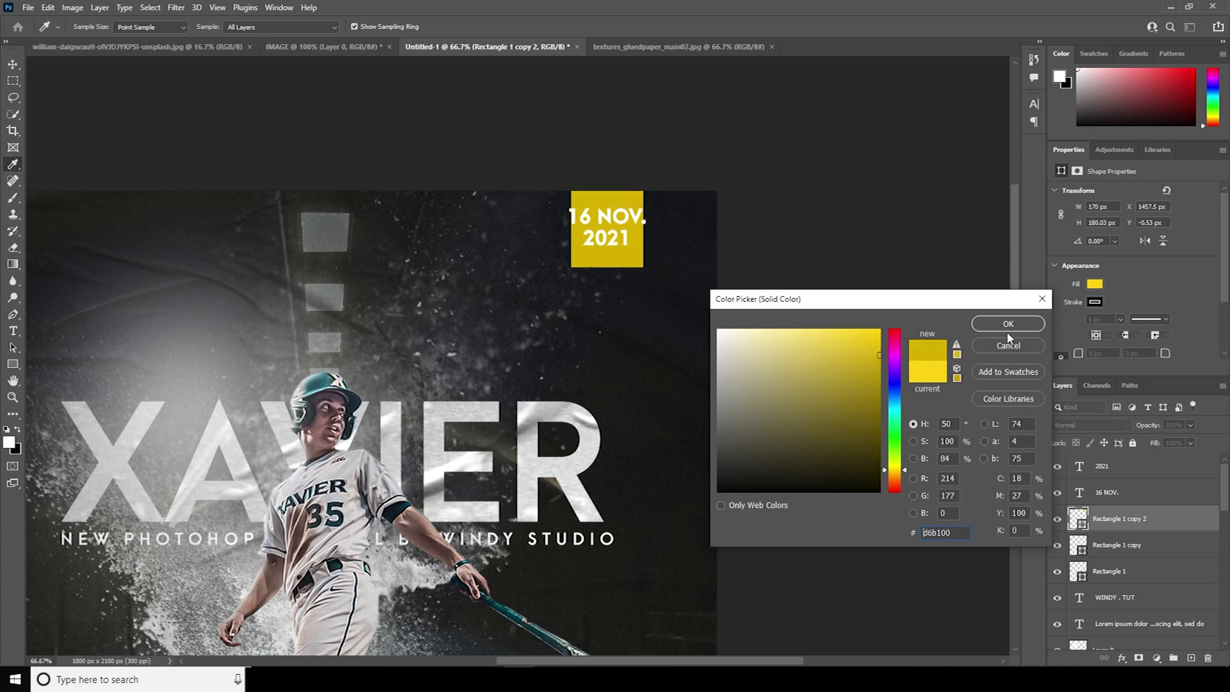
click(1007, 328)
Scale the 16 NOV. text down to 6.79 pt and nudge it down closer to 2021
click(624, 223)
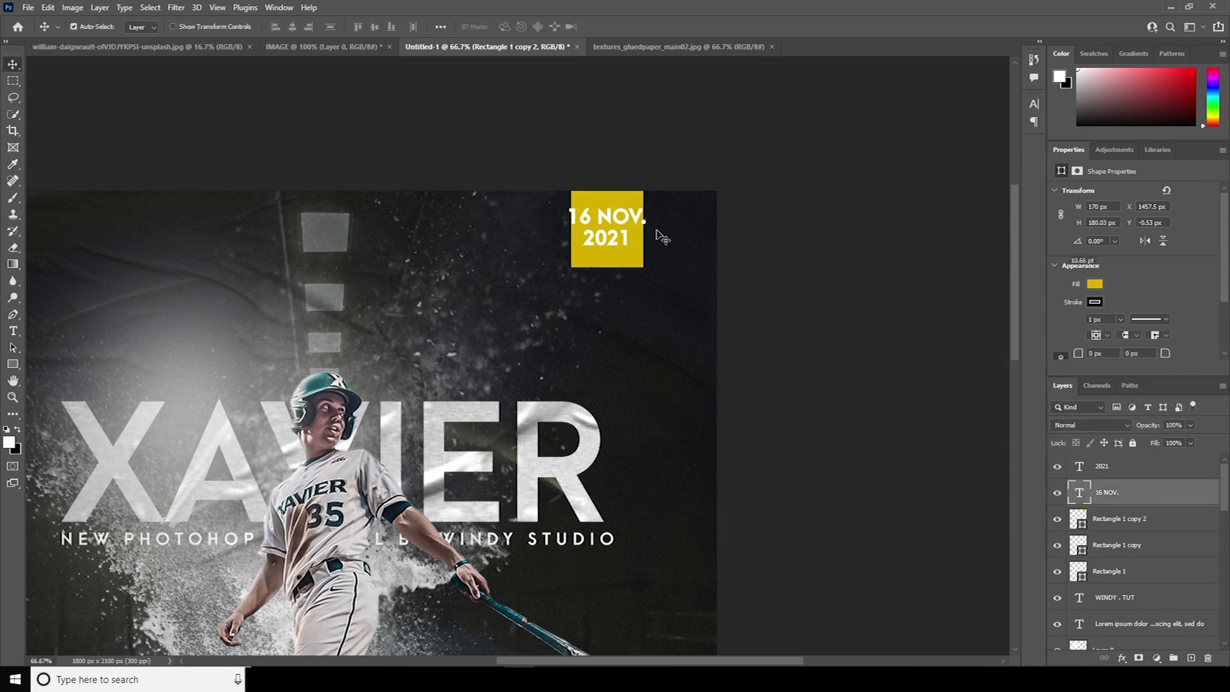
key(ctrl+t)
drag(645, 226, 633, 228)
key(Return)
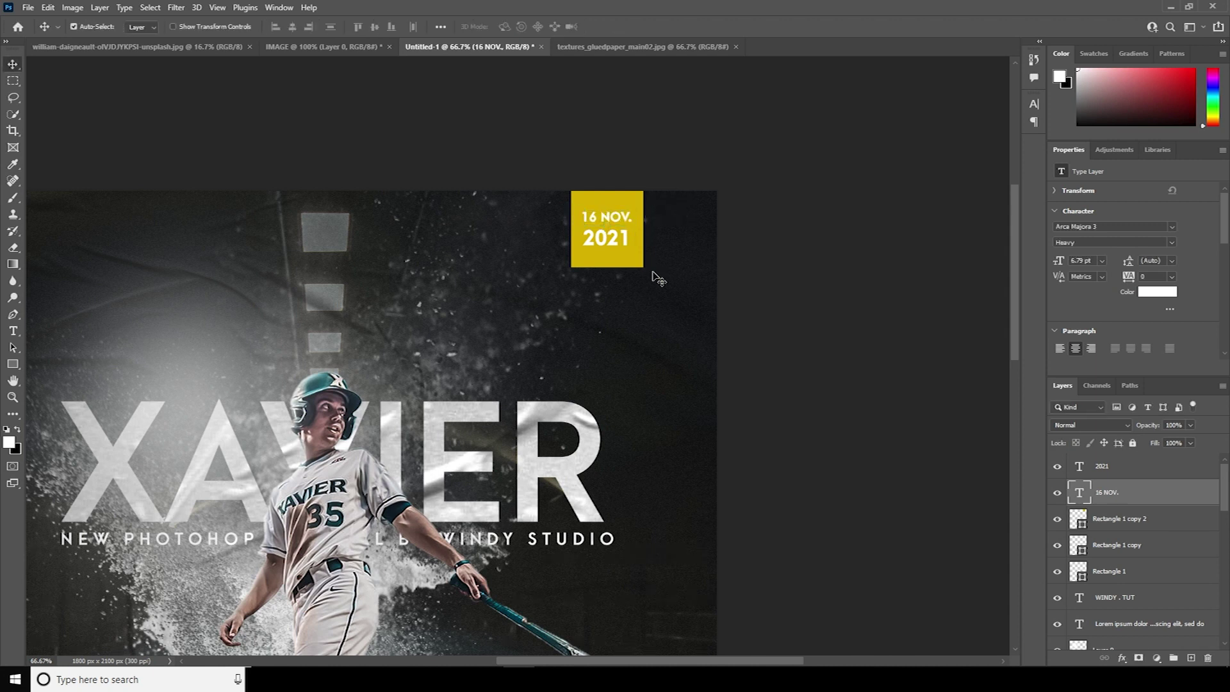
key(Down)
key(Down)
key(Down)
Move the date block up about 35 px past the poster's upper edge
click(631, 266)
key(shift+Up)
key(shift+Up)
key(shift+Up)
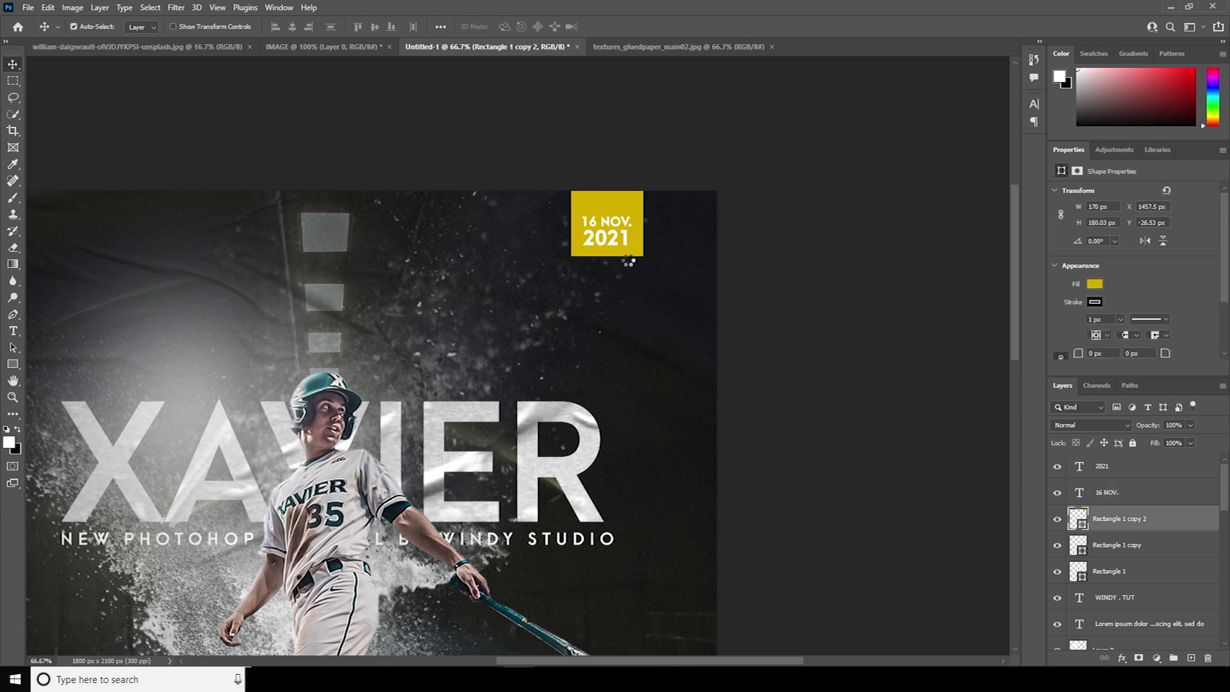
Nudge the 16 NOV. and 2021 lines up slightly to balance them inside the yellow block
click(613, 223)
key(Up)
key(Up)
key(Up)
key(Up)
key(Up)
key(Up)
key(Up)
key(Up)
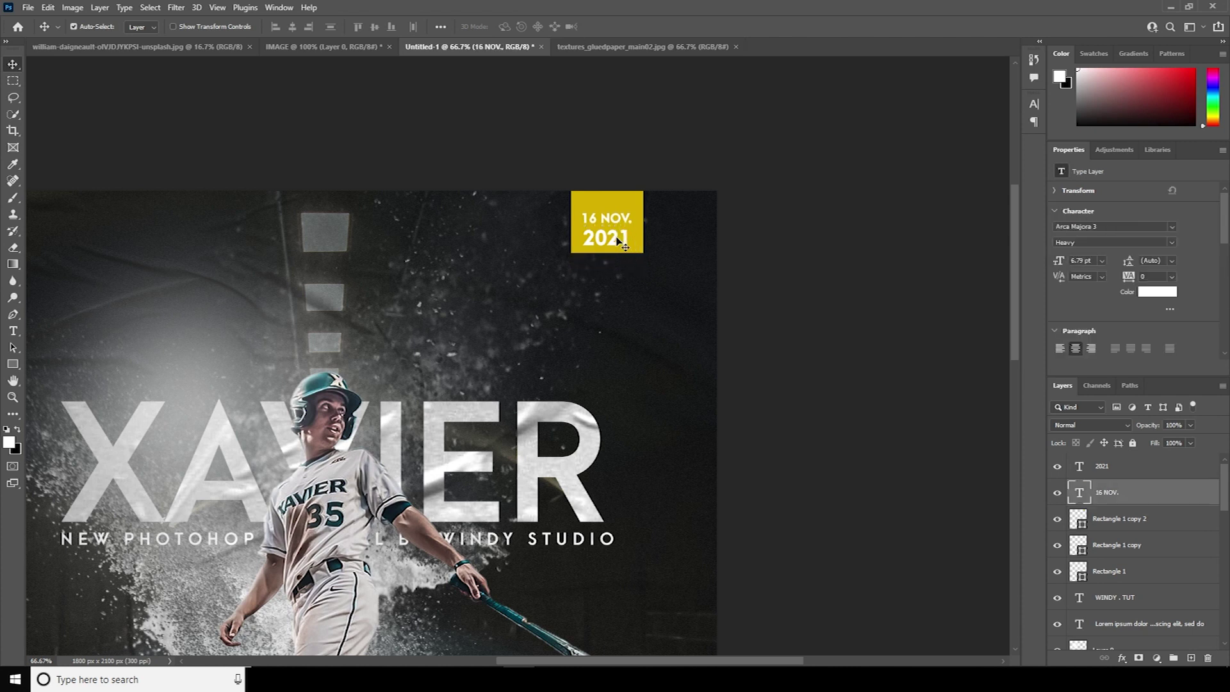
click(613, 238)
key(Up)
key(Up)
key(Up)
key(Up)
key(Up)
click(786, 376)
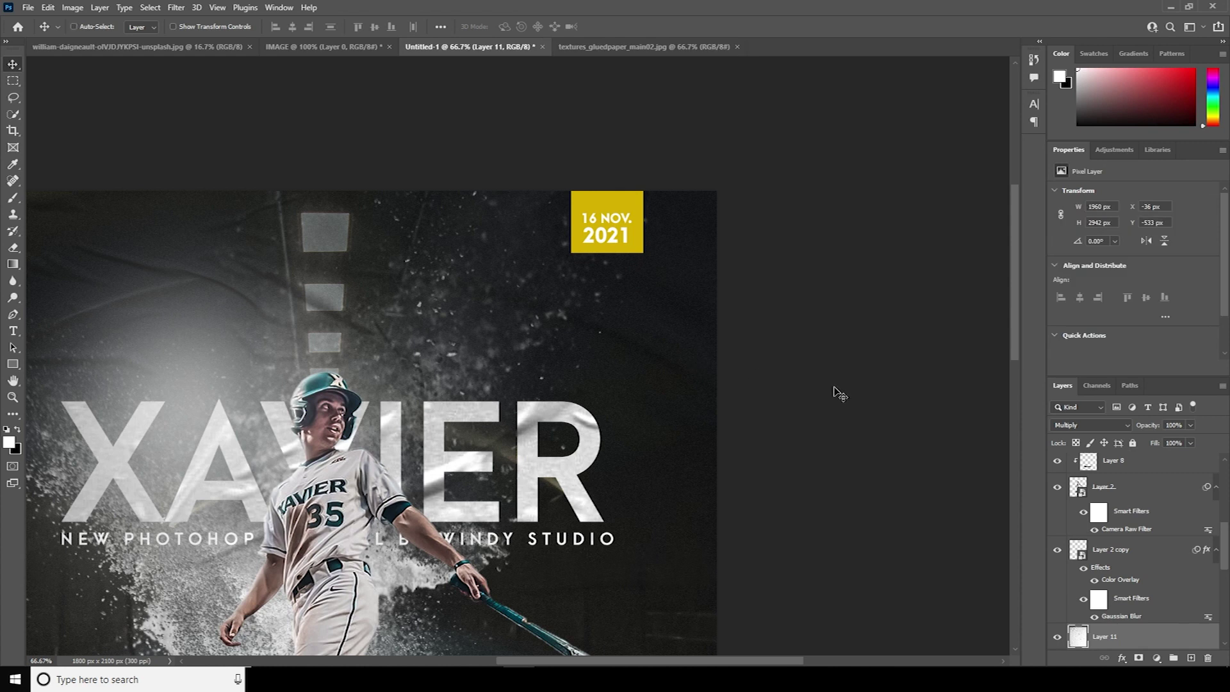
Add a Gradient Map adjustment layer above the 2021 text layer
key(ctrl+minus)
key(ctrl+minus)
key(ctrl+minus)
key(ctrl+minus)
key(ctrl+plus)
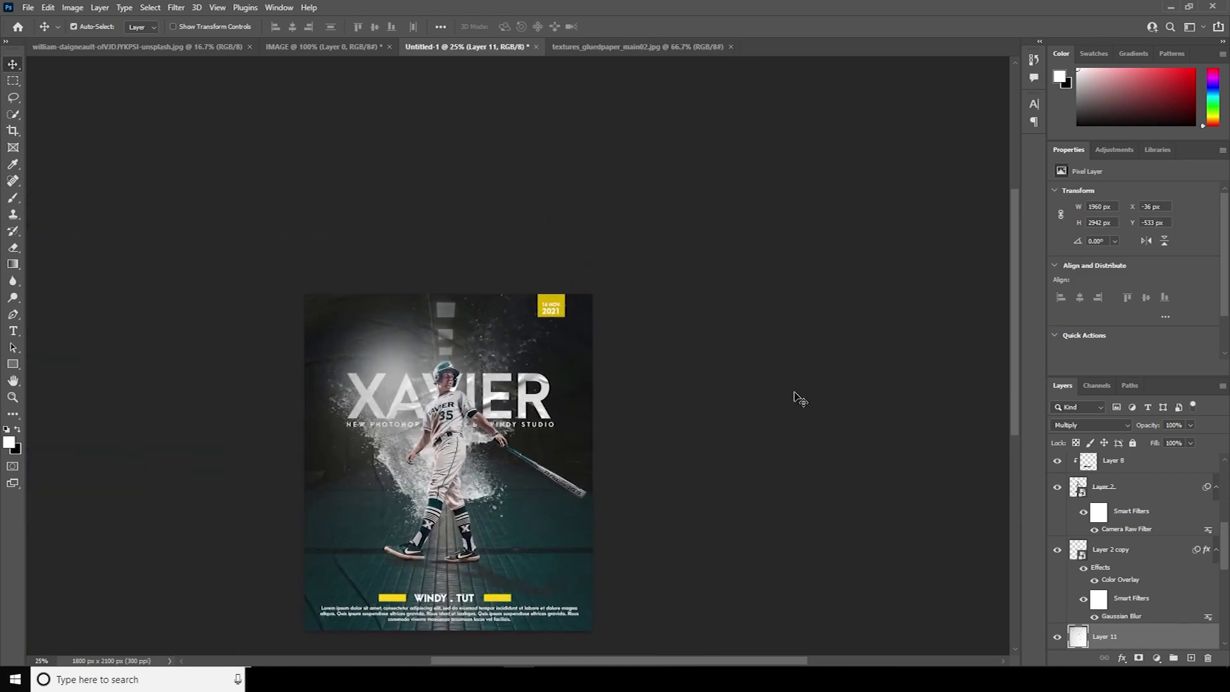
drag(530, 410, 588, 280)
drag(537, 361, 535, 360)
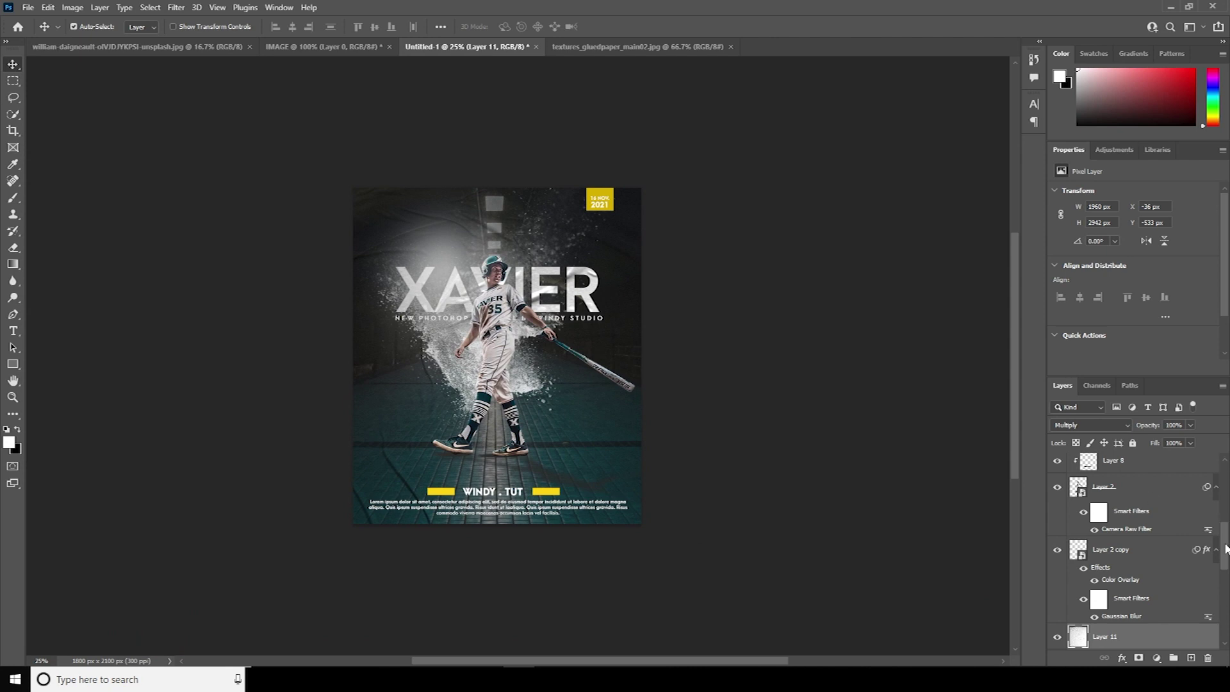
drag(1226, 548, 1224, 489)
click(1102, 470)
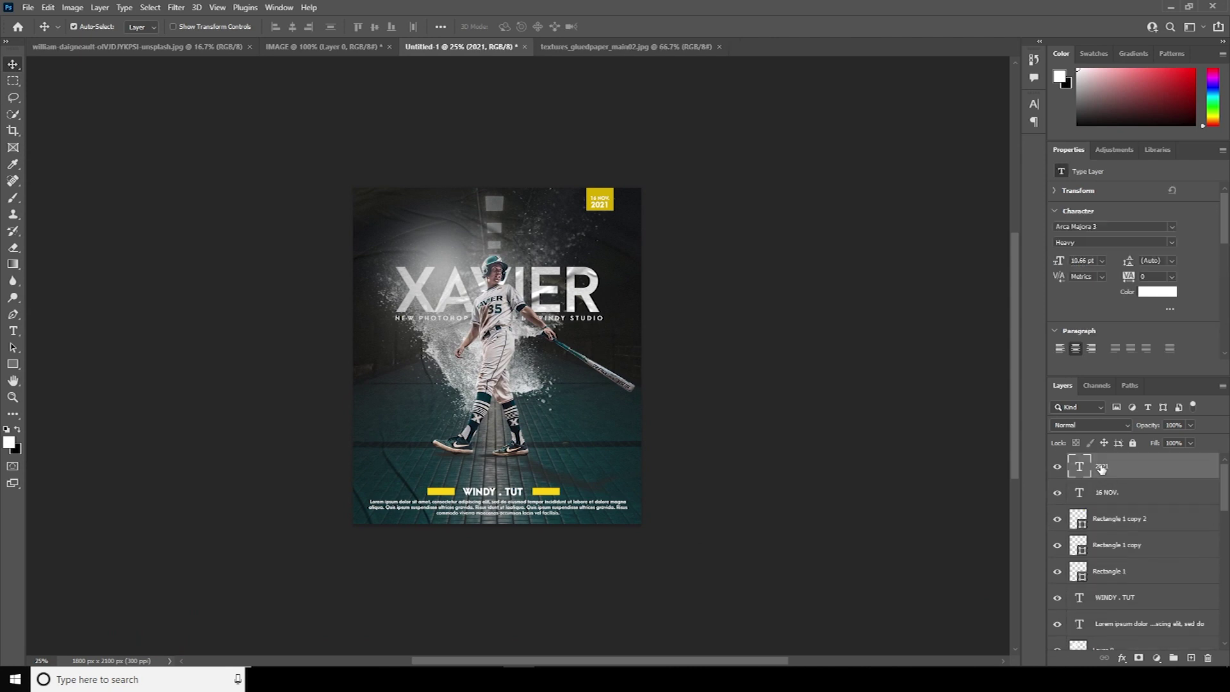
click(1157, 660)
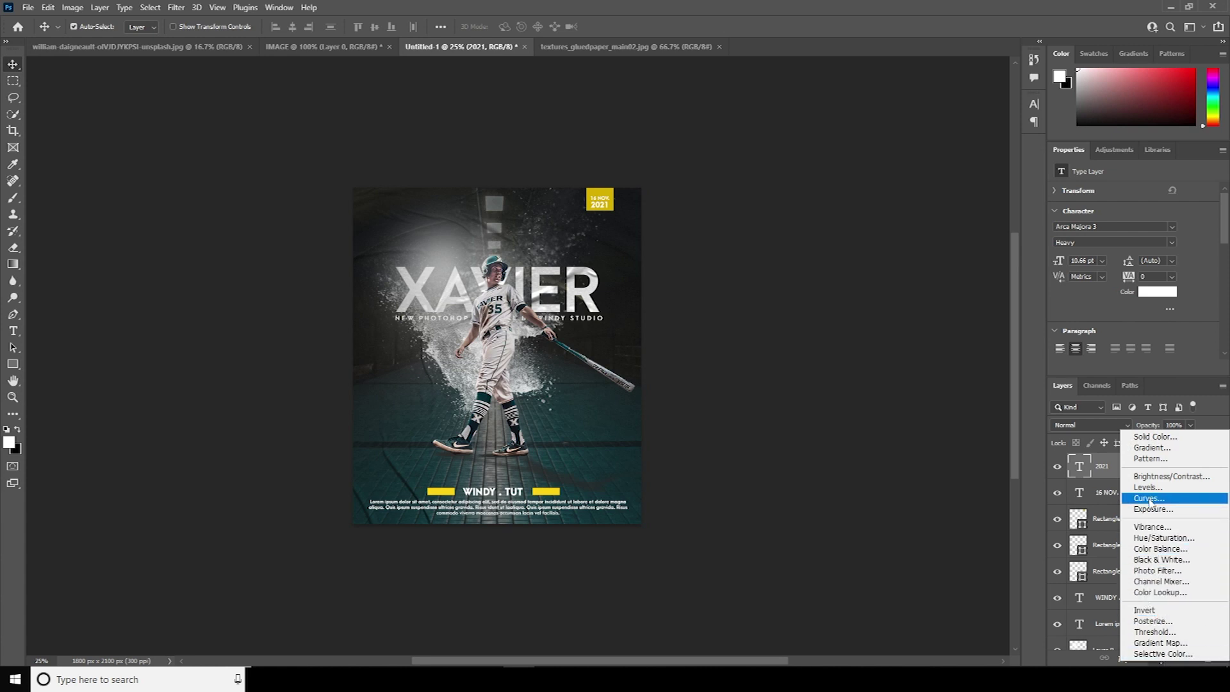
click(1142, 643)
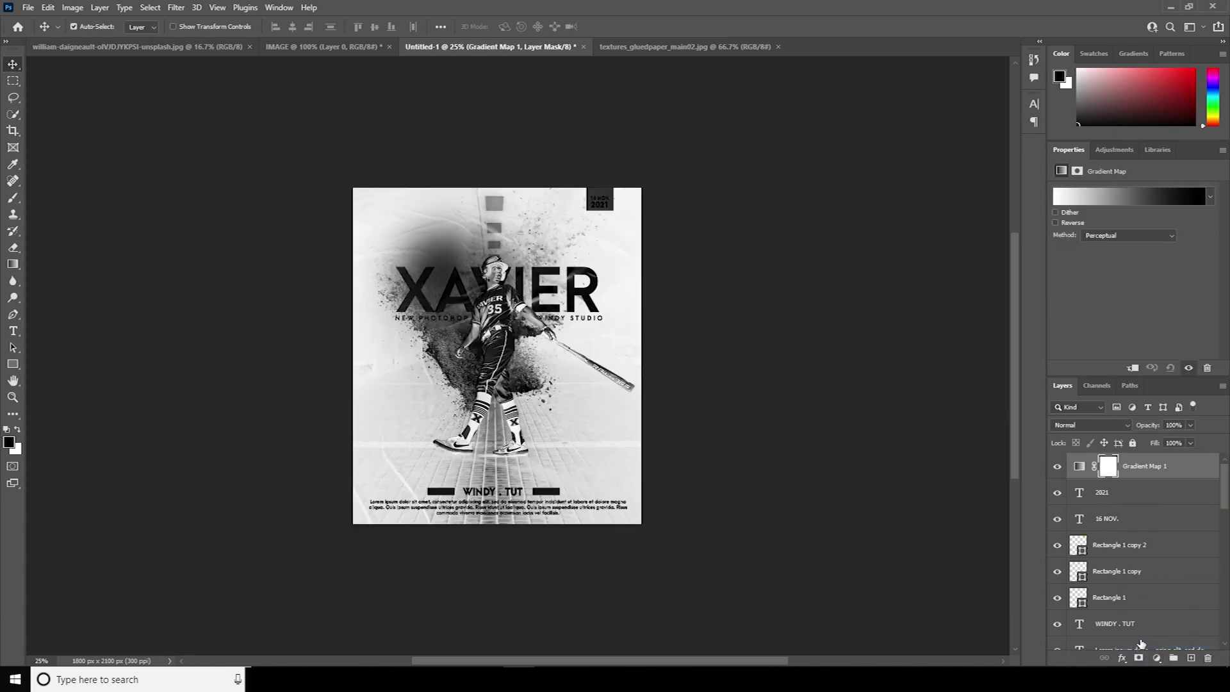
Apply the dark blue Blue_30 preset to the Gradient Map and set its blend mode to Soft Light
click(1208, 197)
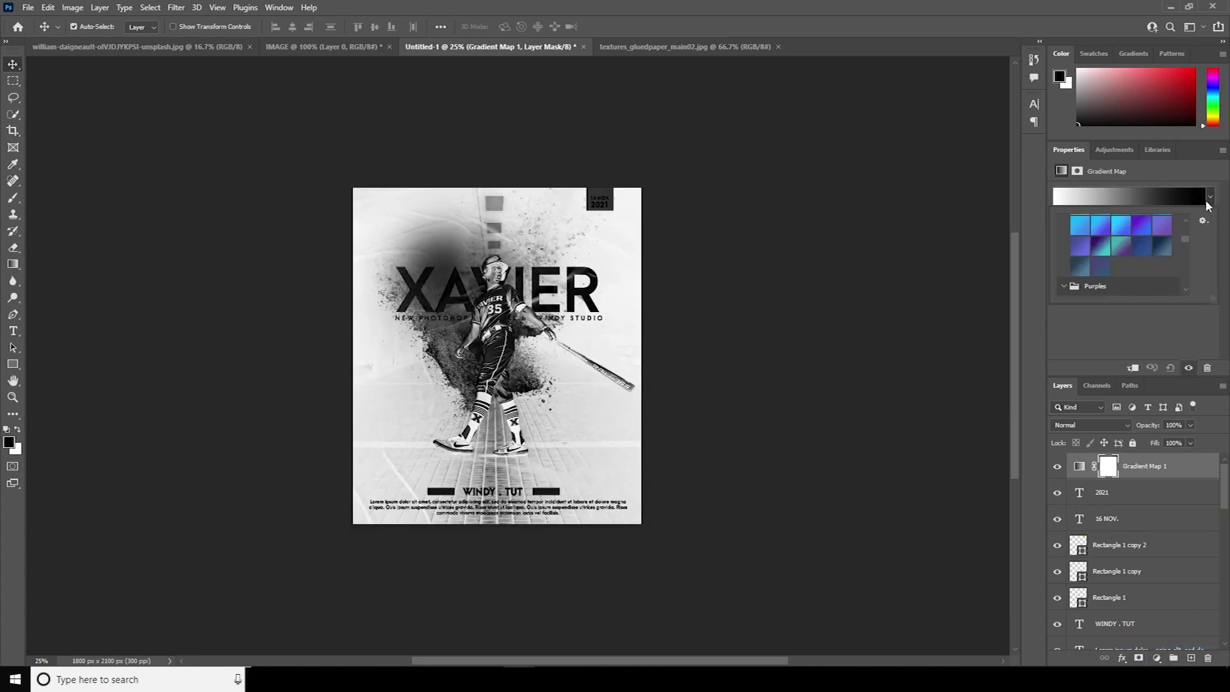
click(1162, 246)
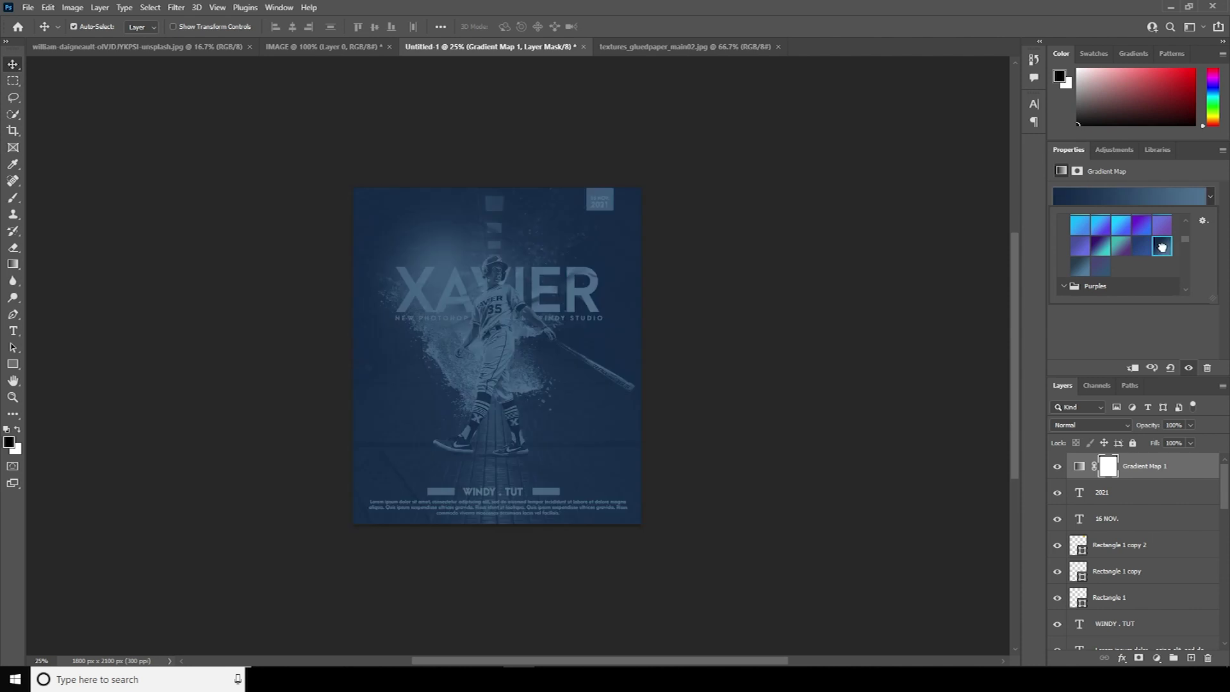
click(1101, 268)
click(1163, 247)
click(1090, 425)
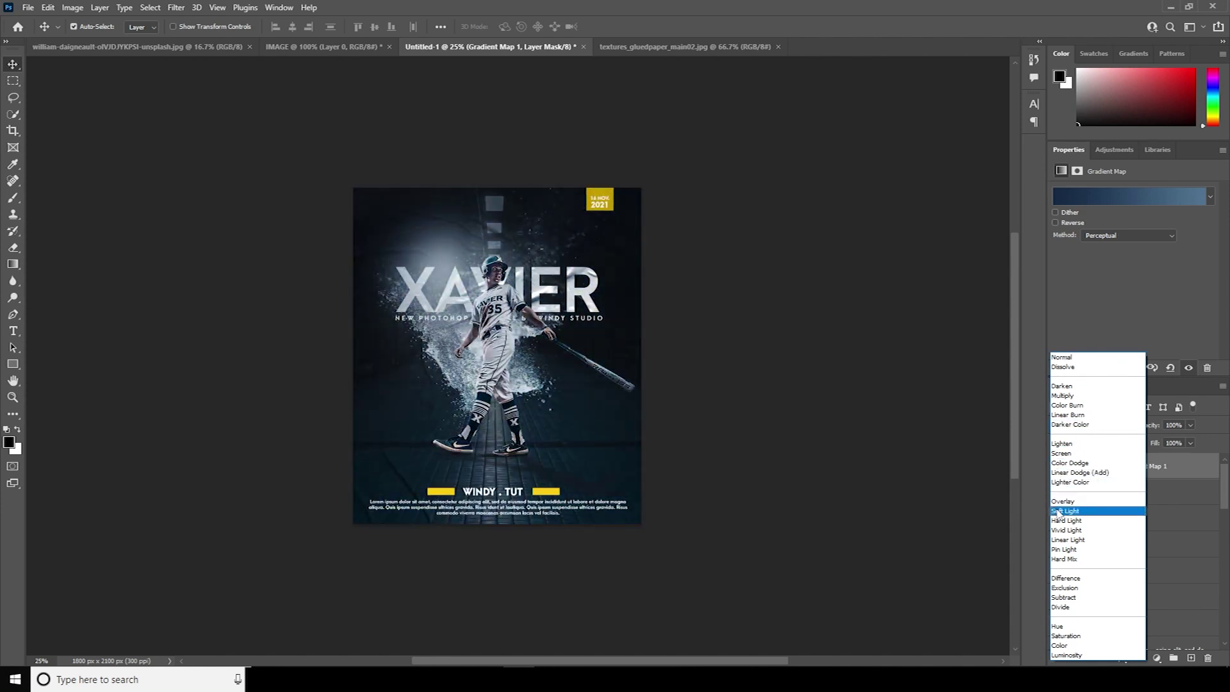
click(1058, 511)
Change the gradient's end colour stop to olive 737530
click(1080, 471)
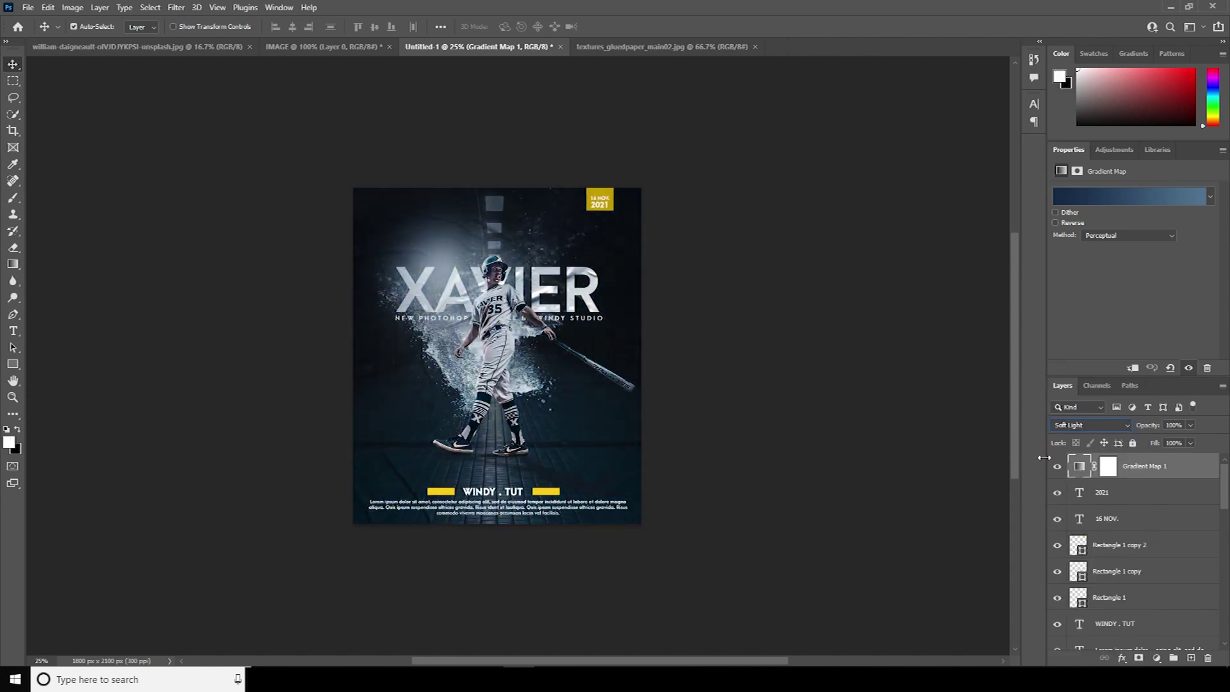
click(1167, 198)
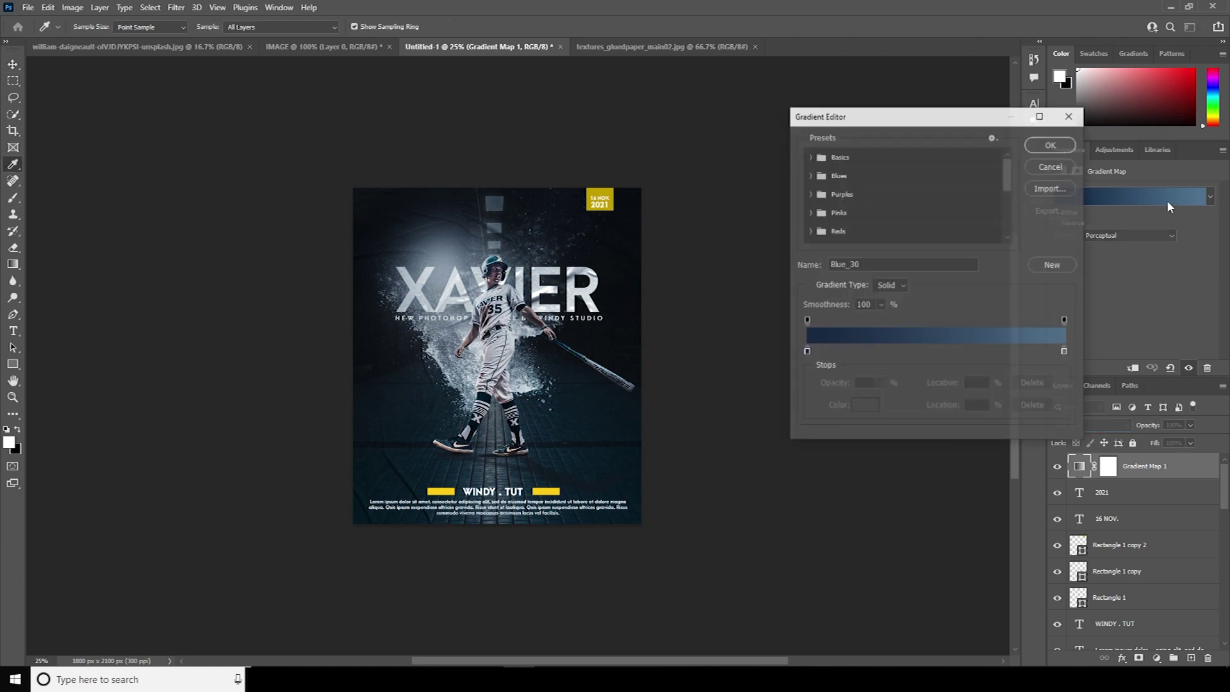
click(1065, 352)
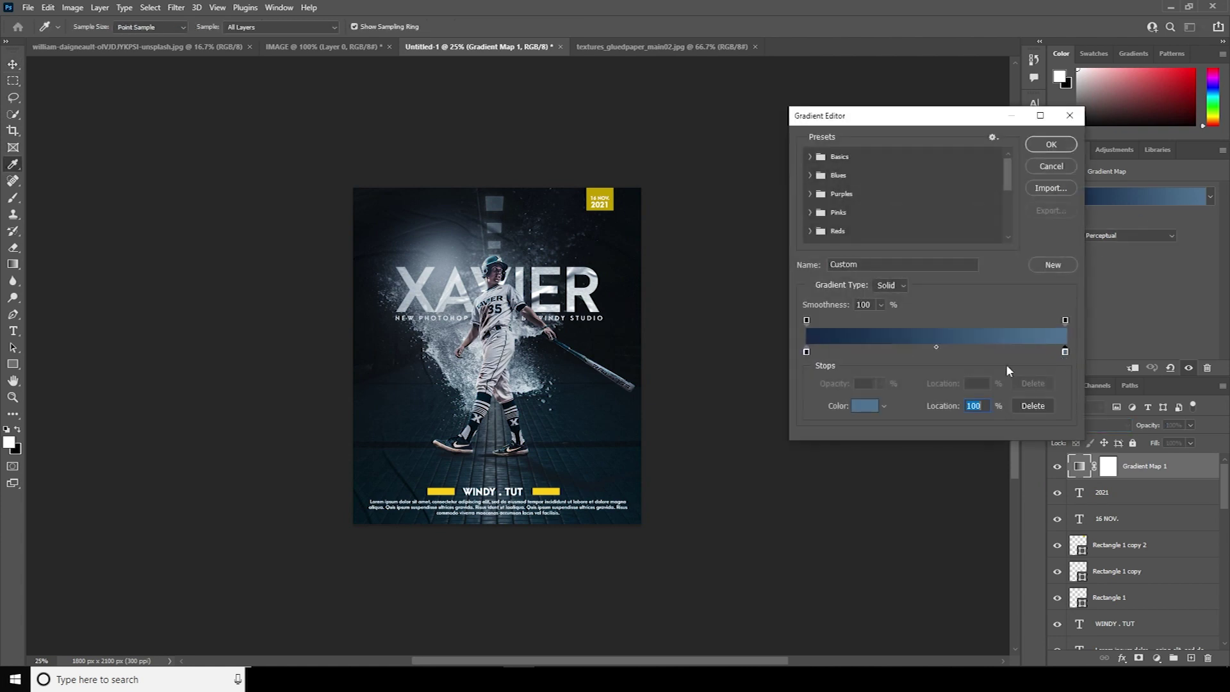
click(858, 413)
mouse_move(903, 420)
mouse_down()
mouse_move(896, 474)
mouse_move(904, 465)
mouse_up()
mouse_move(838, 368)
mouse_down()
mouse_move(805, 401)
mouse_move(799, 429)
mouse_move(812, 418)
mouse_up()
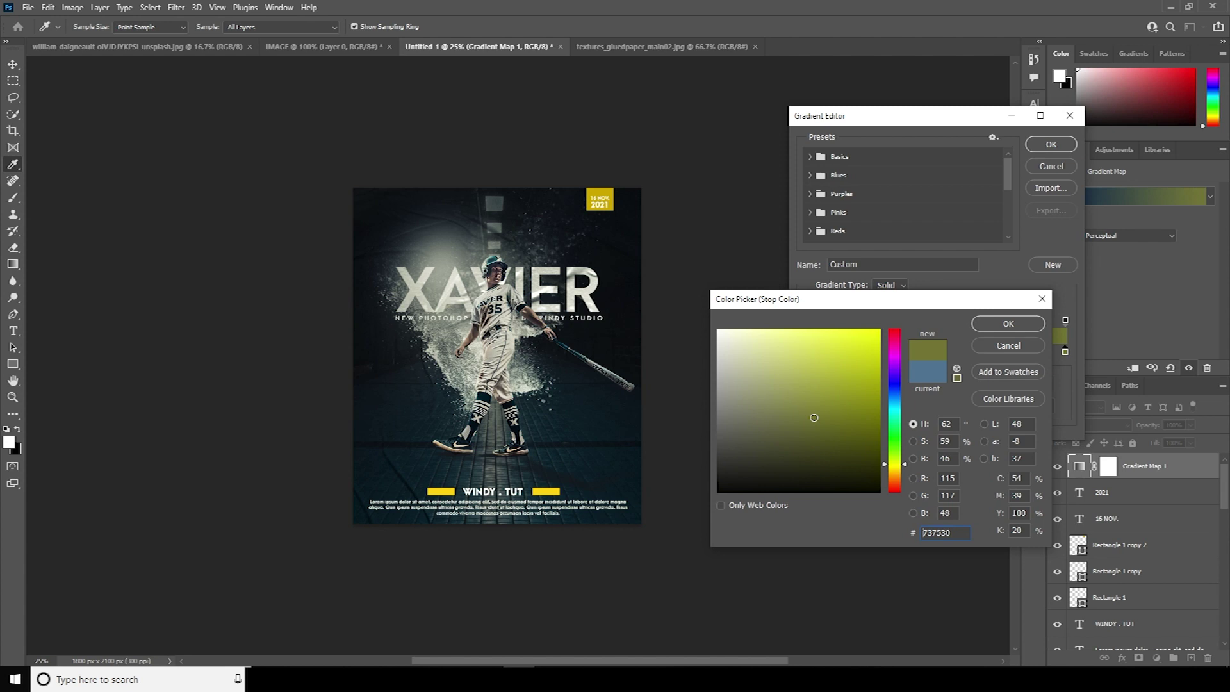
click(1008, 324)
click(1036, 150)
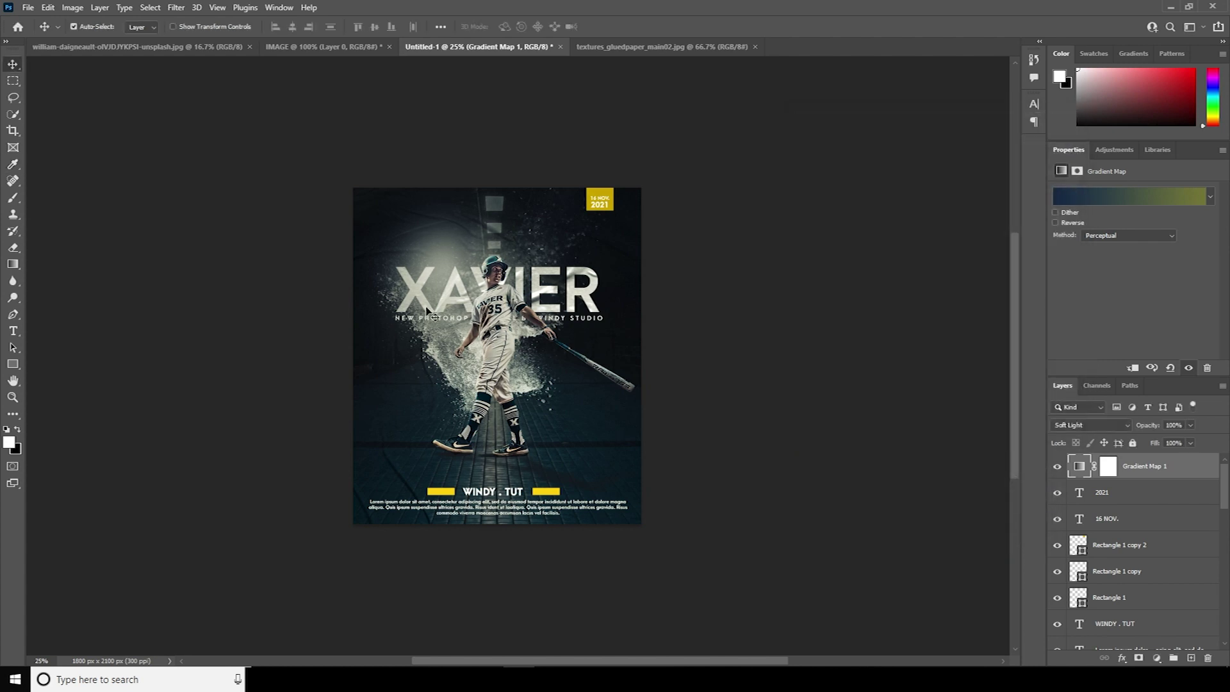
Add the text ALWAYS FOCUS ON GAME over the lower part of the poster
click(13, 331)
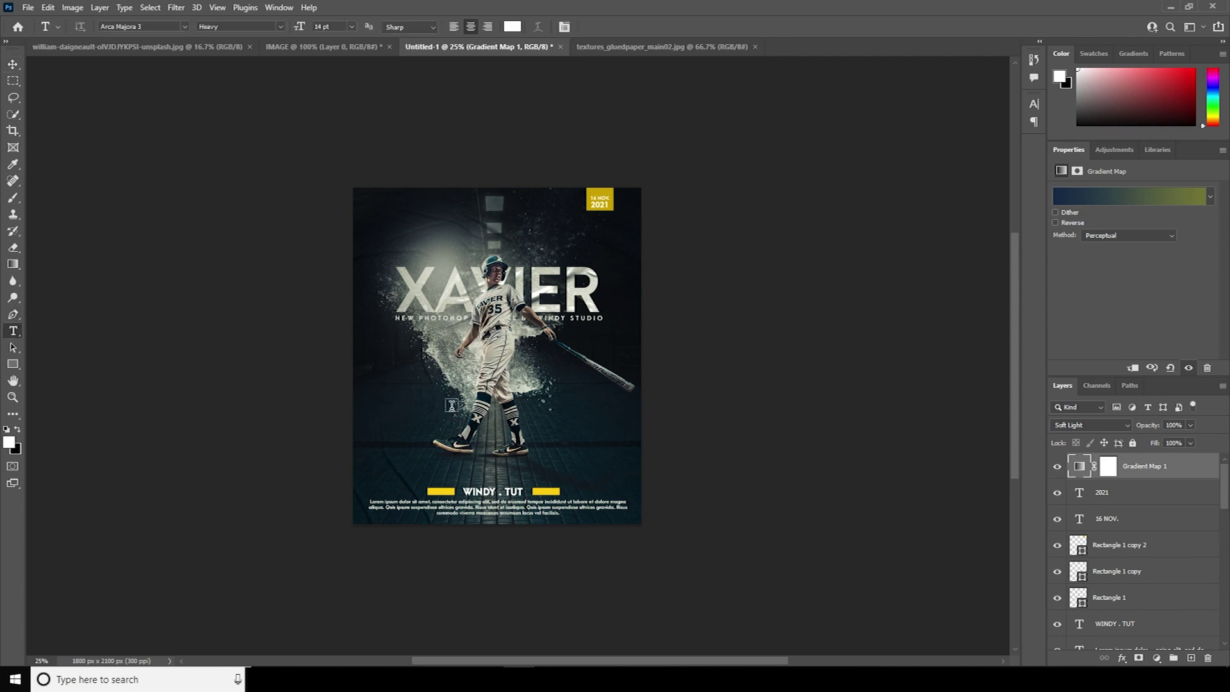
click(434, 398)
text(ALWAYS FOCUS ON GAME)
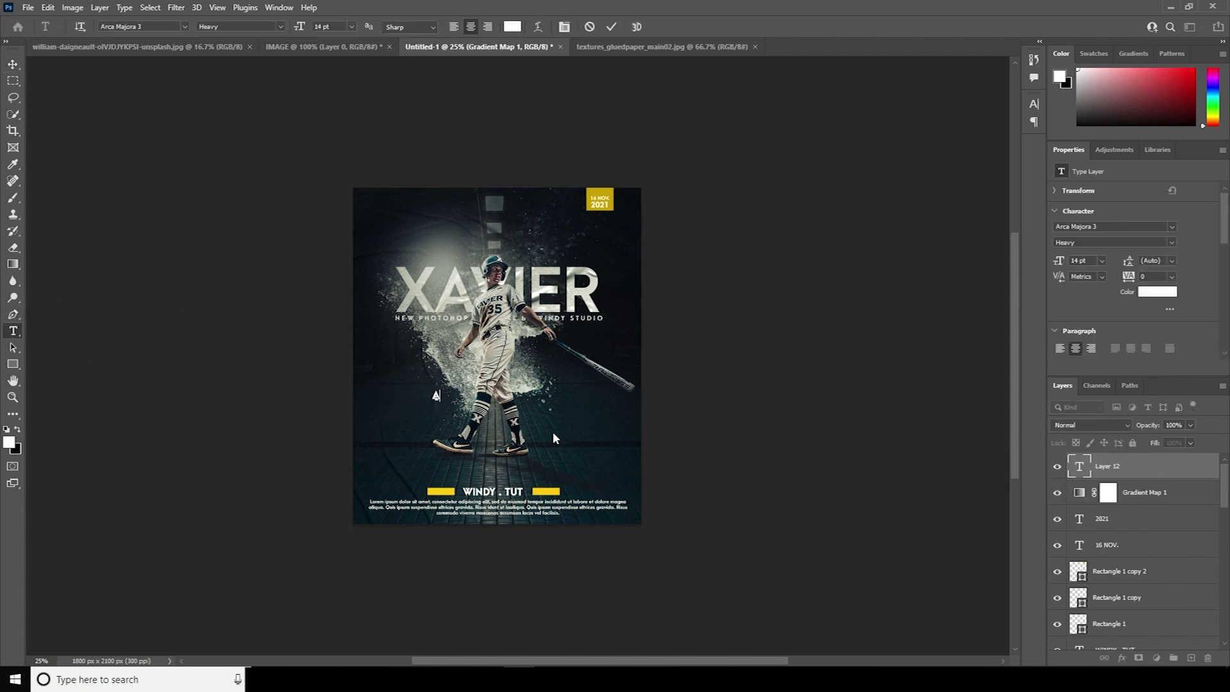
click(13, 65)
Set the ALWAYS FOCUS ON GAME text to 6 pt with 1200 tracking and place it above the WINDY . TUT line
double_click(1080, 466)
click(1059, 261)
text(6)
click(1128, 276)
text(1200)
click(13, 65)
drag(464, 411, 482, 494)
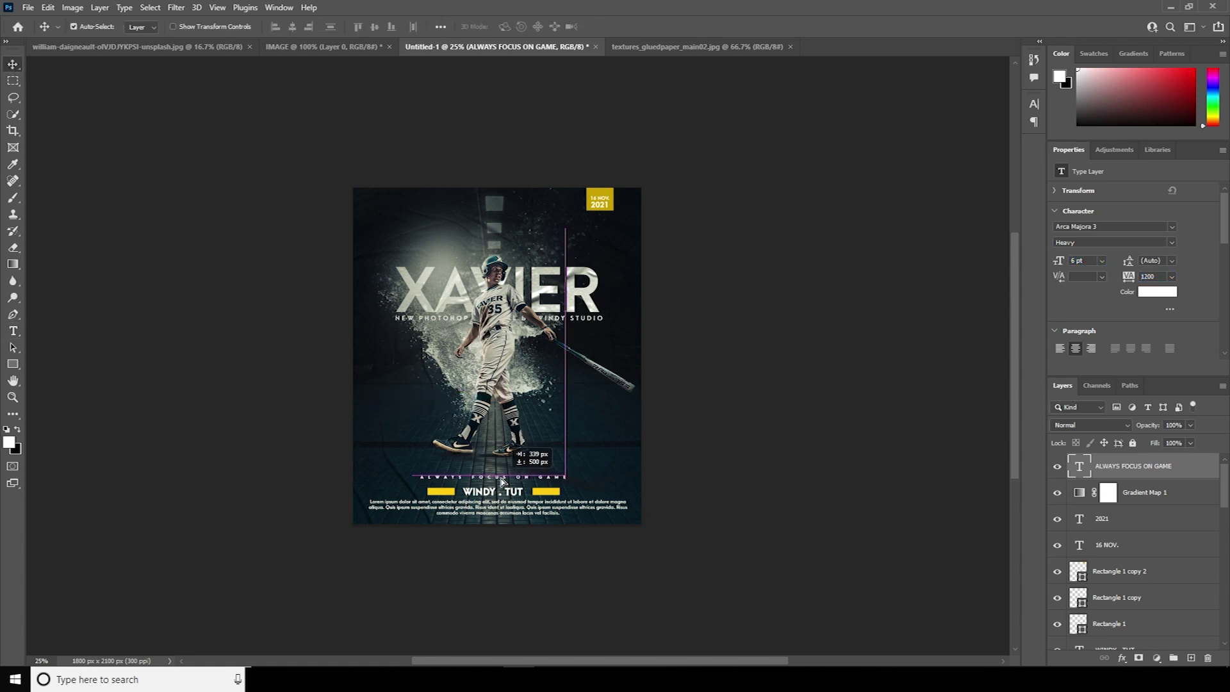
Set the ALWAYS FOCUS ON GAME text to 8 pt with 1040 tracking and nudge it up slightly
double_click(1080, 466)
key(ctrl+shift+period)
key(ctrl+shift+period)
click(12, 66)
double_click(1079, 467)
drag(1059, 260, 1054, 261)
drag(1128, 277, 1118, 276)
key(shift+Up)
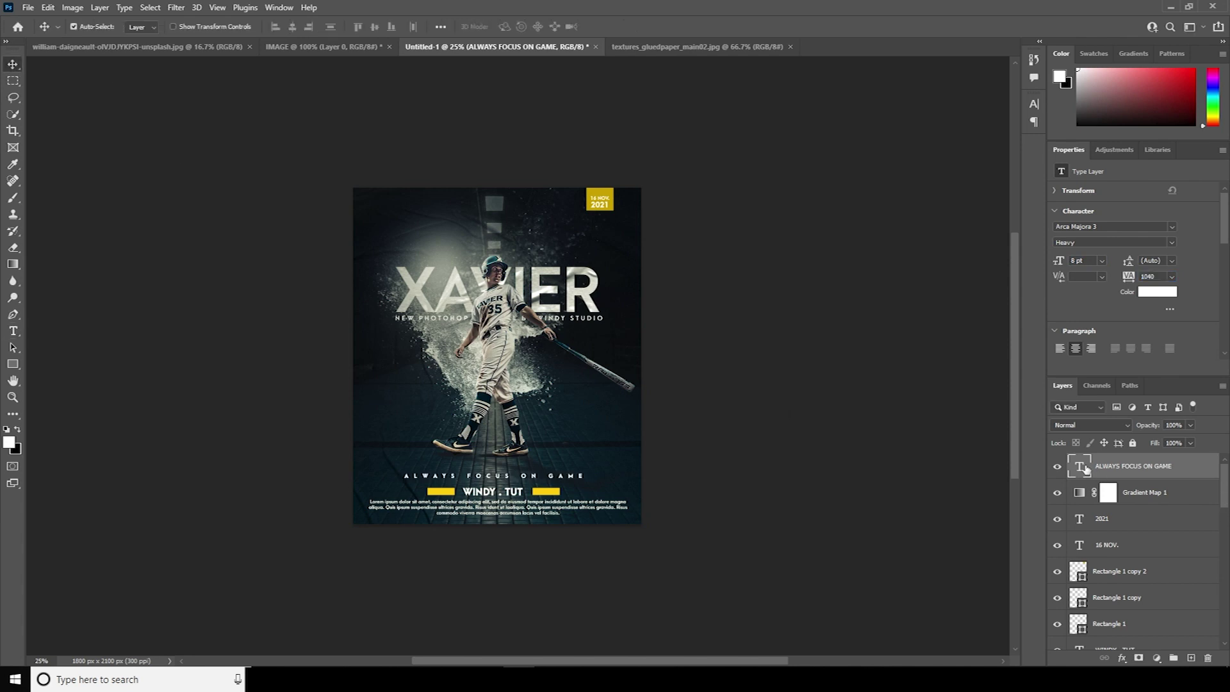
Add a Color Balance adjustment on top with midtones at Cyan-Red -20, Magenta-Green +2 and Yellow-Blue -11
click(1157, 658)
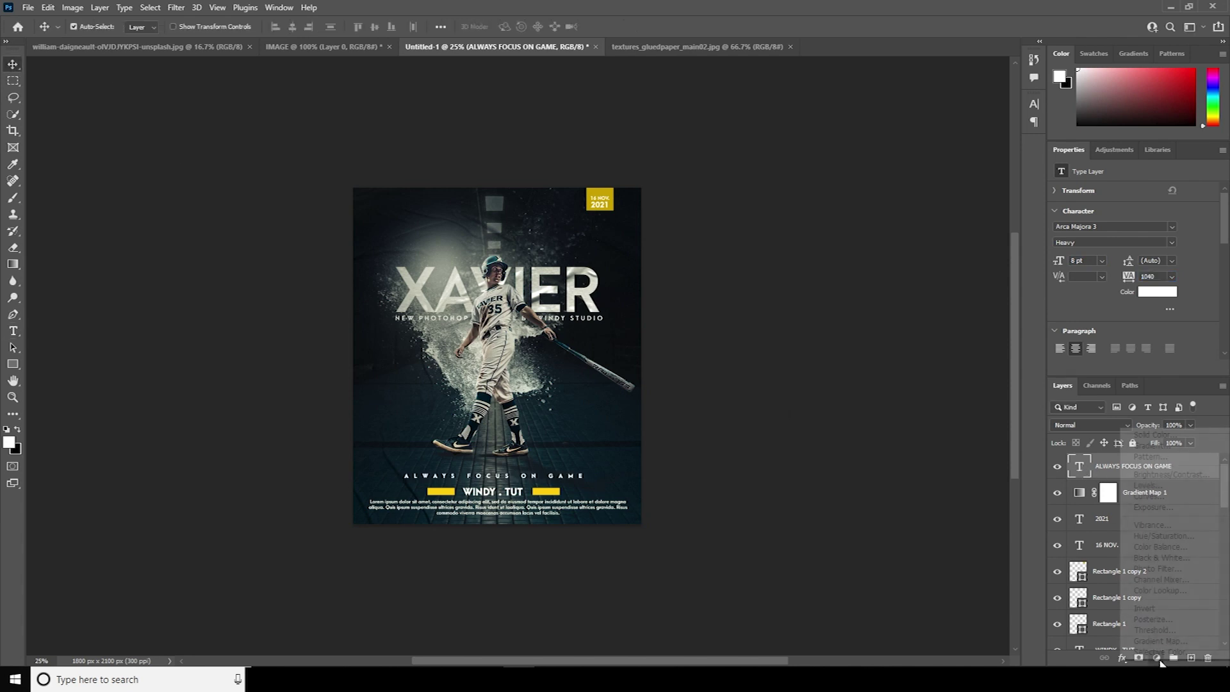
click(1173, 549)
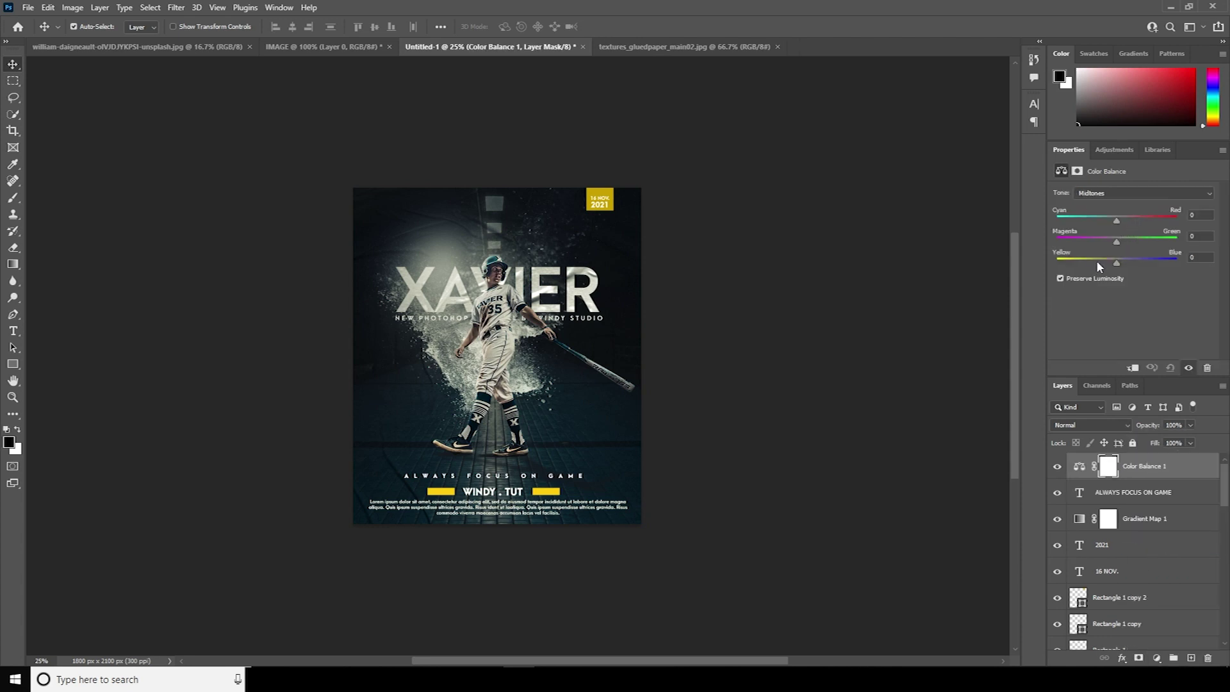
drag(1116, 269, 1110, 271)
mouse_move(1116, 221)
mouse_down()
mouse_move(1139, 224)
mouse_move(1107, 227)
mouse_up()
click(764, 413)
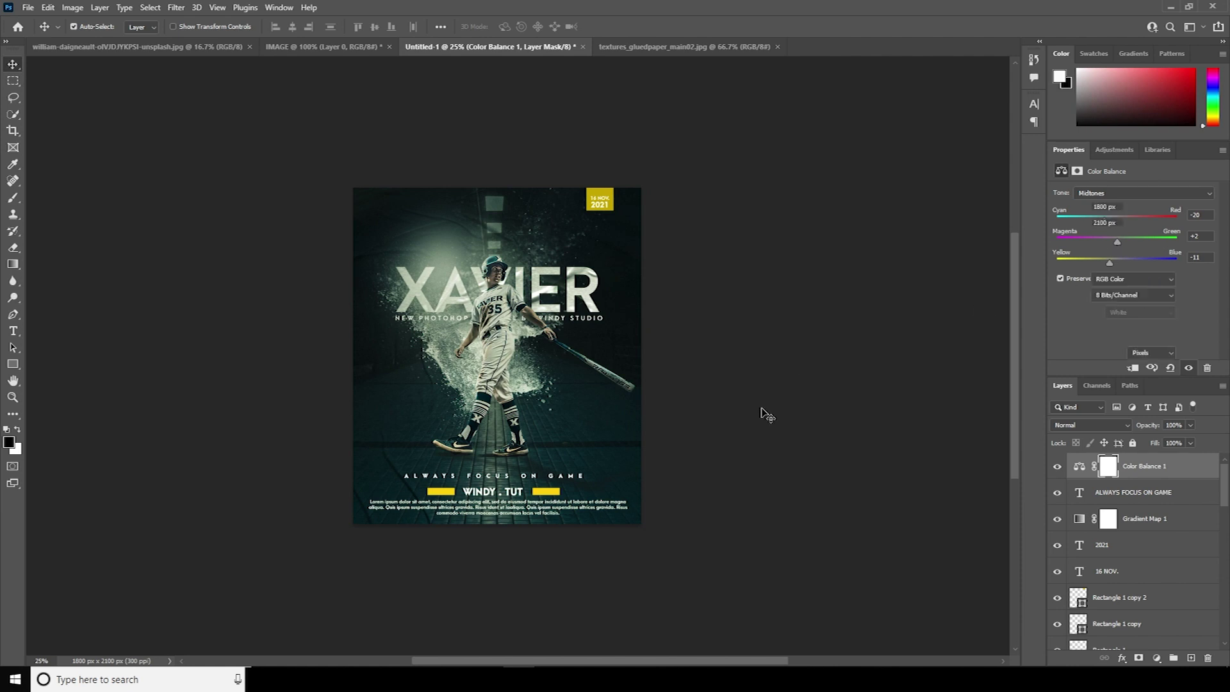
key(ctrl+plus)
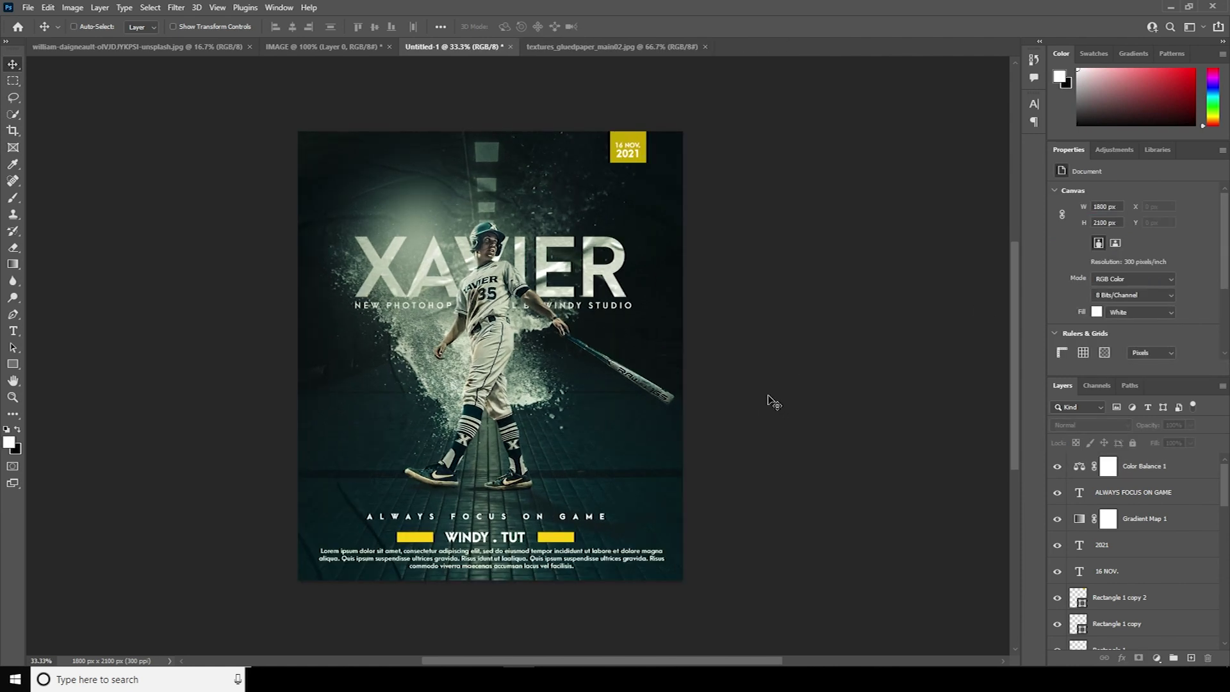